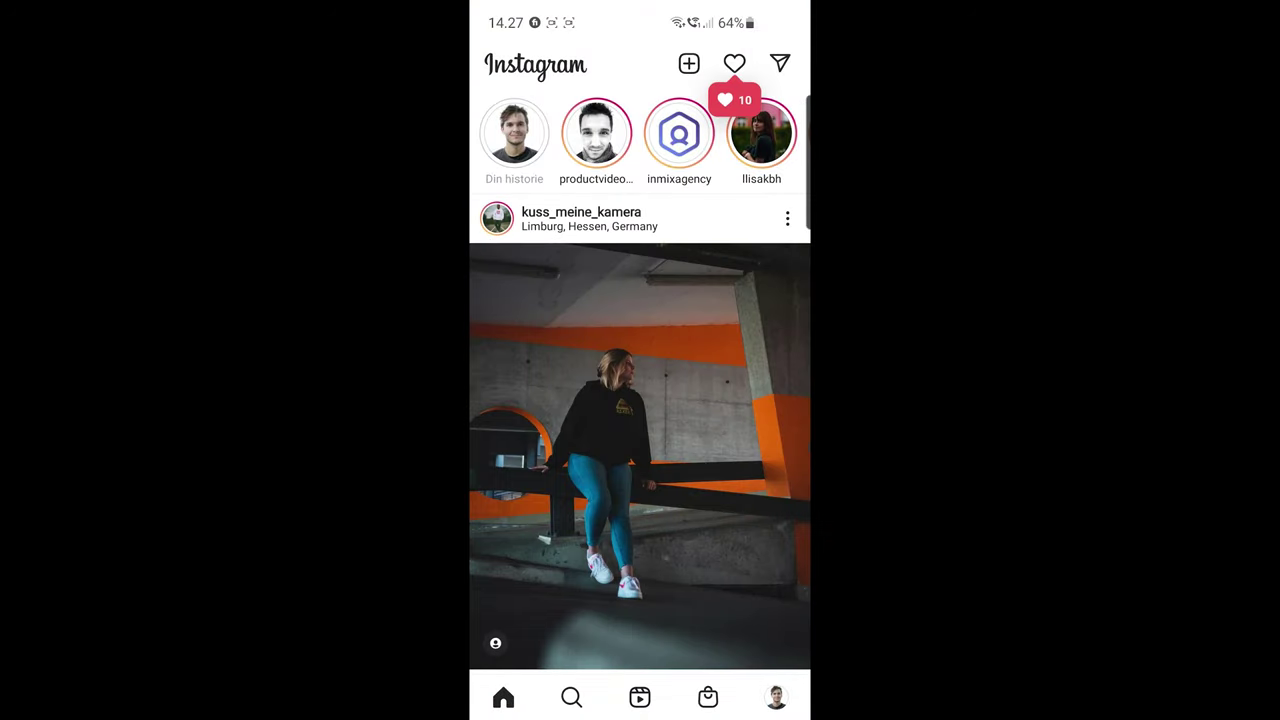
Open the Reels feed and save the original audio used in the "Free Preset" reel
click(571, 697)
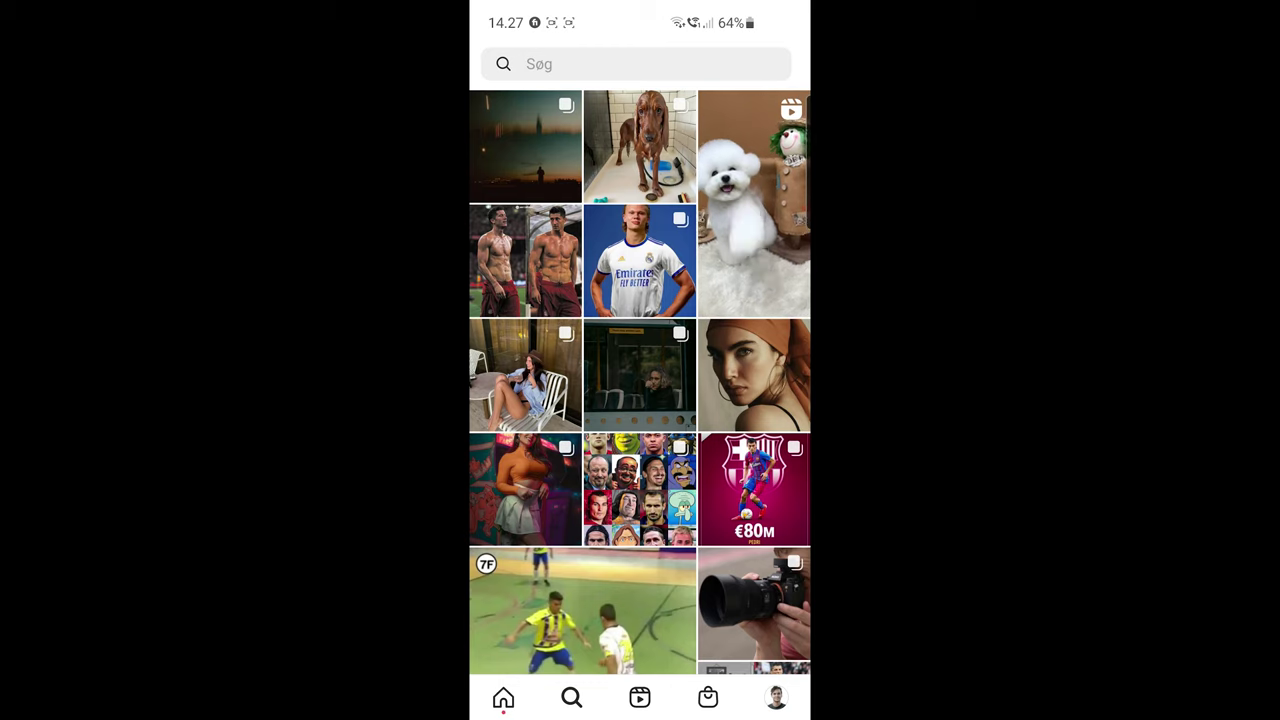
click(639, 697)
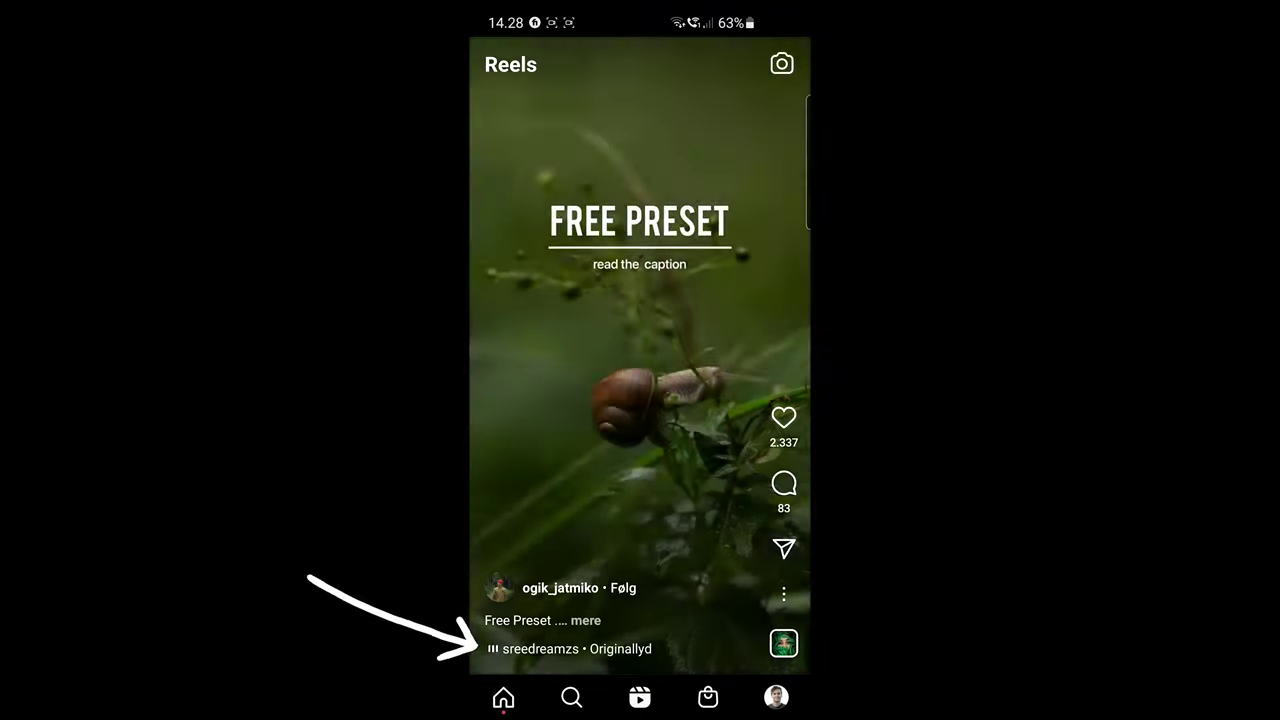
click(575, 649)
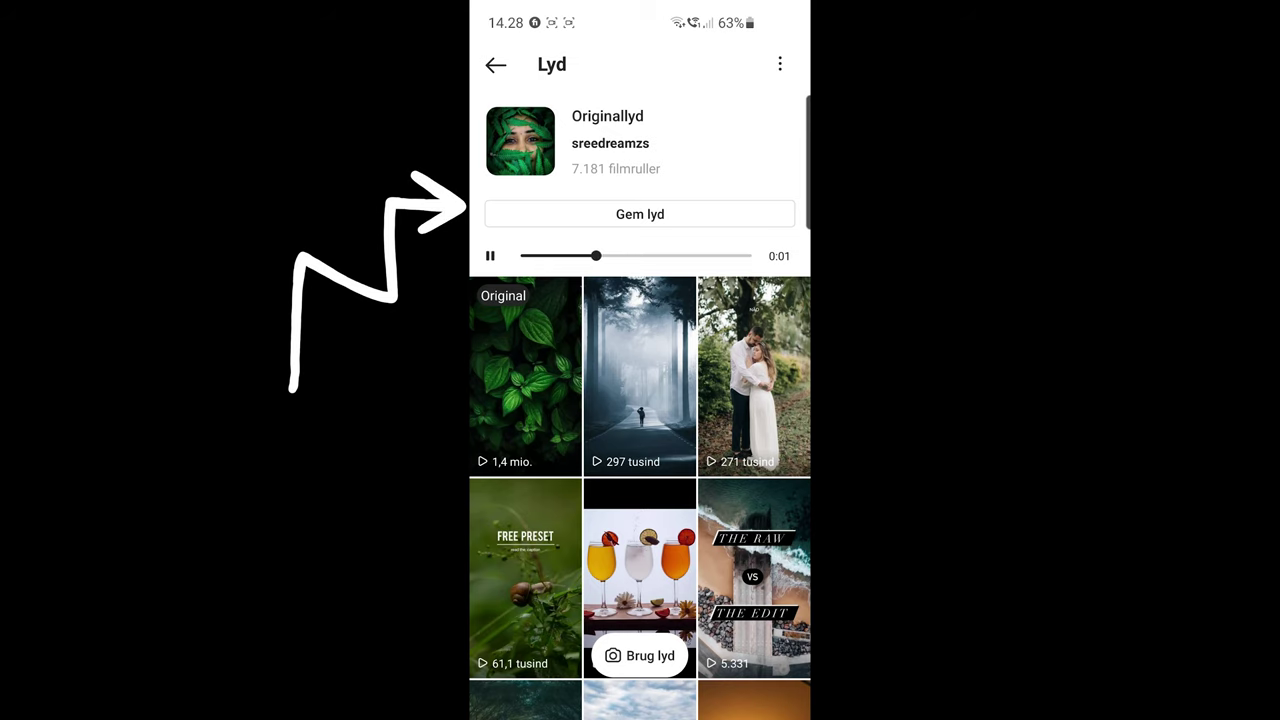
click(640, 214)
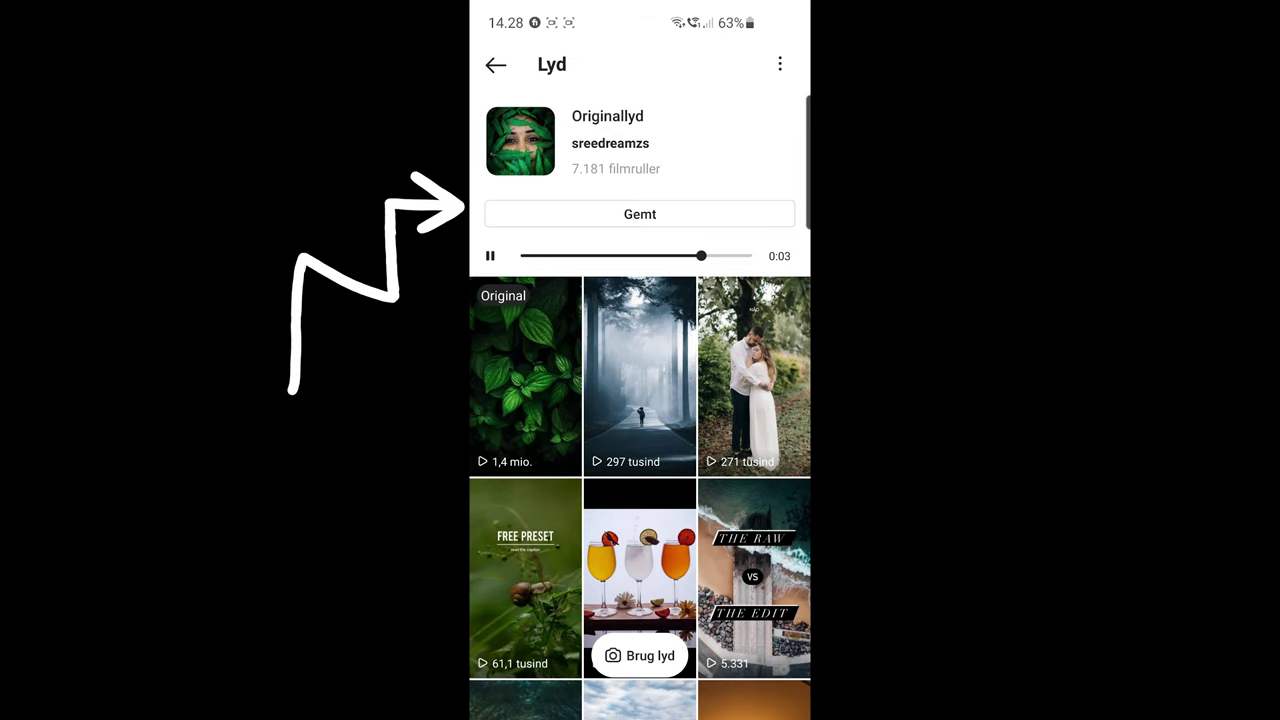
Browse several reels that use the saved audio to see how other creators edit to it
click(496, 65)
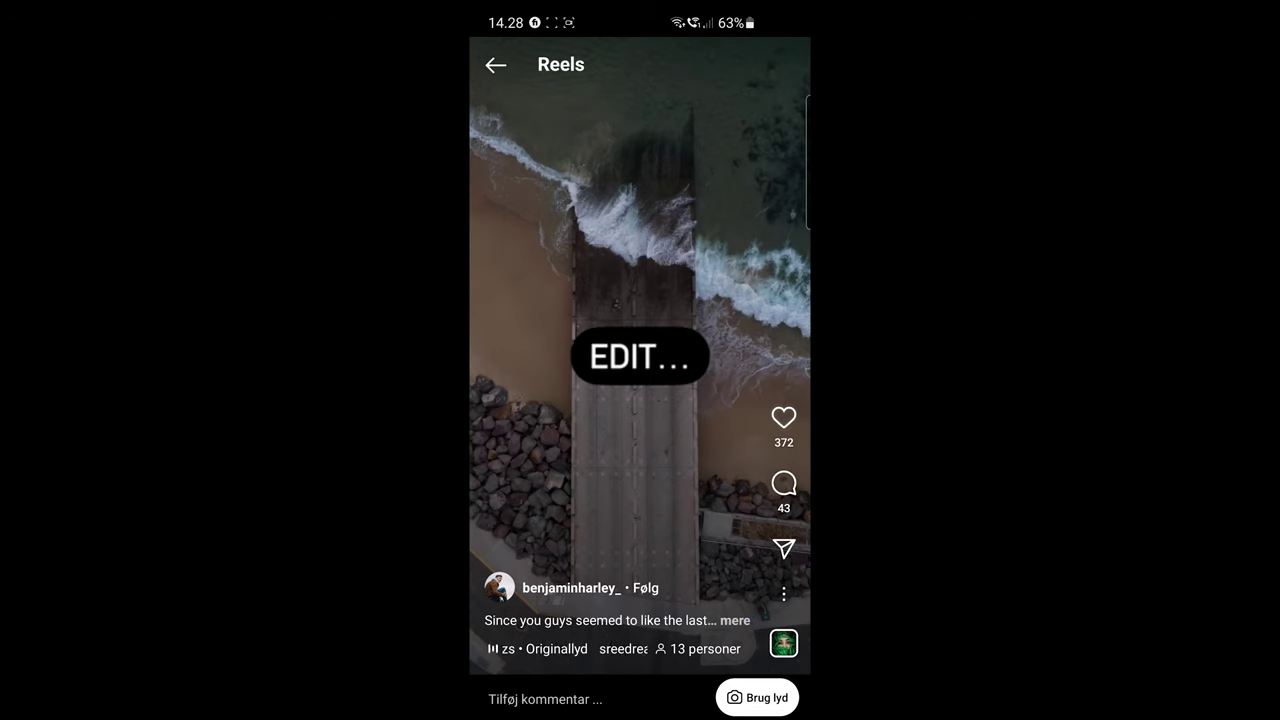
scroll(640, 355, down, 5)
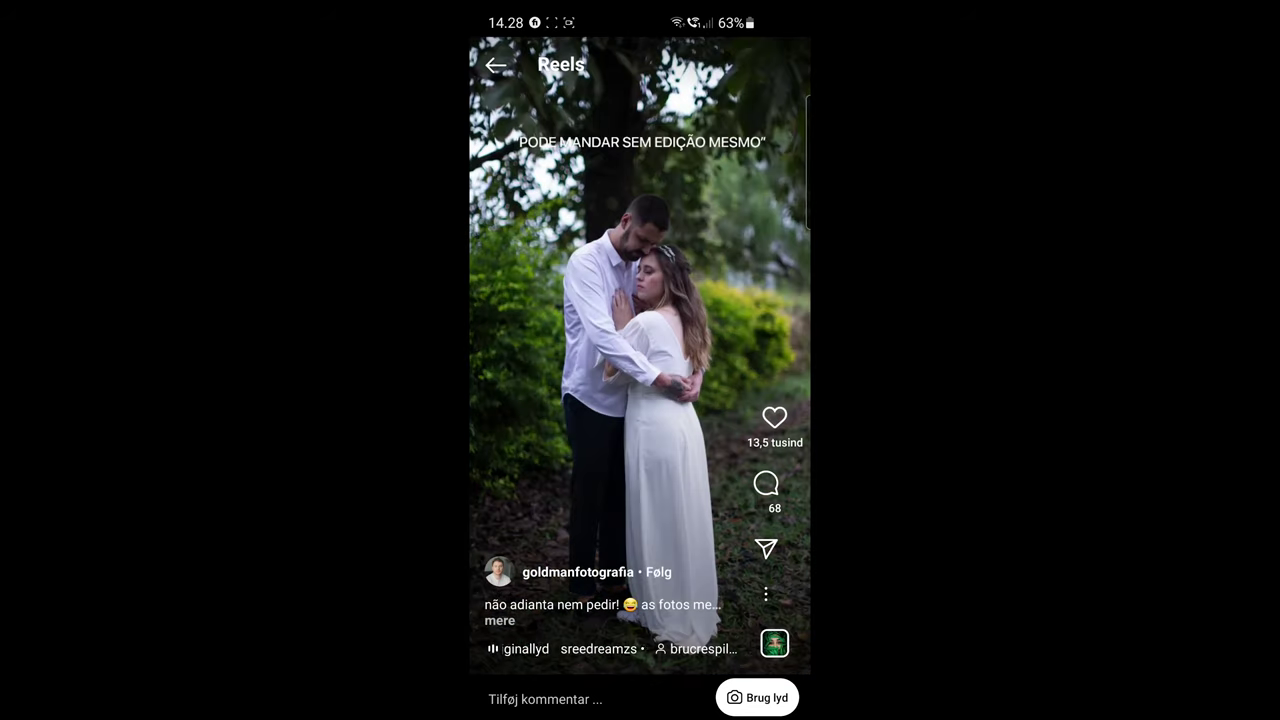
drag(640, 500, 640, 200)
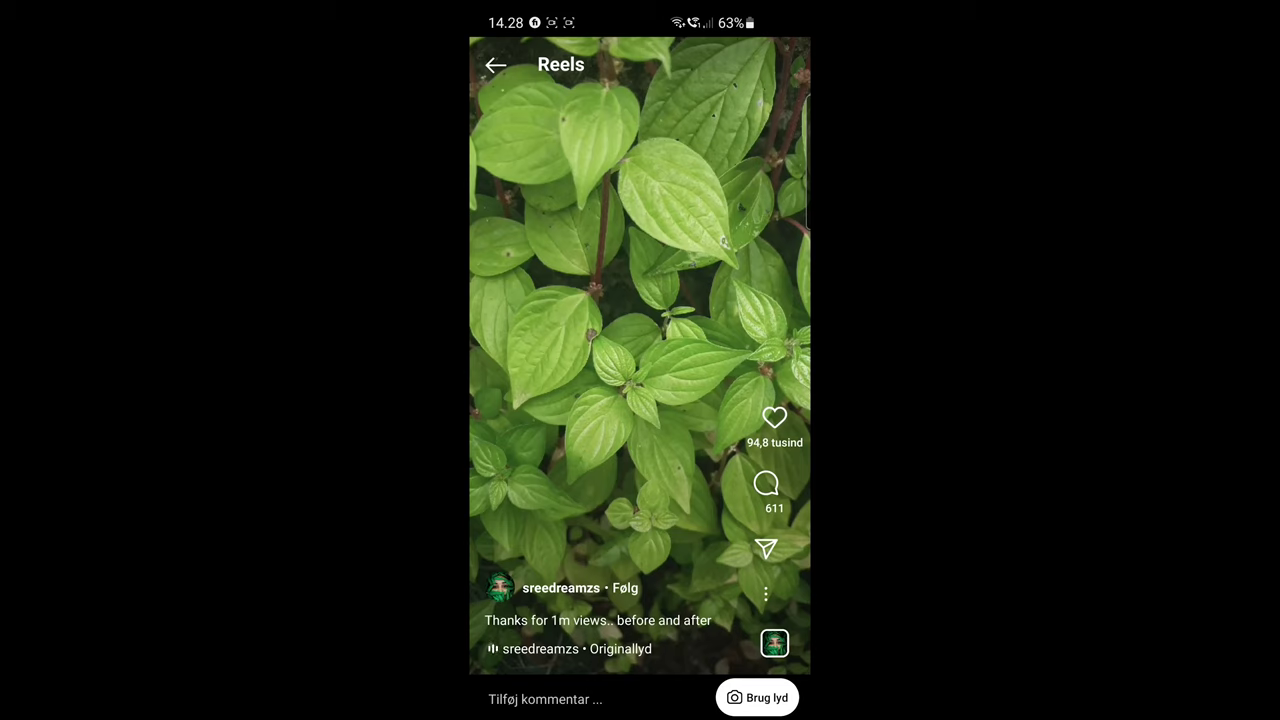
click(575, 648)
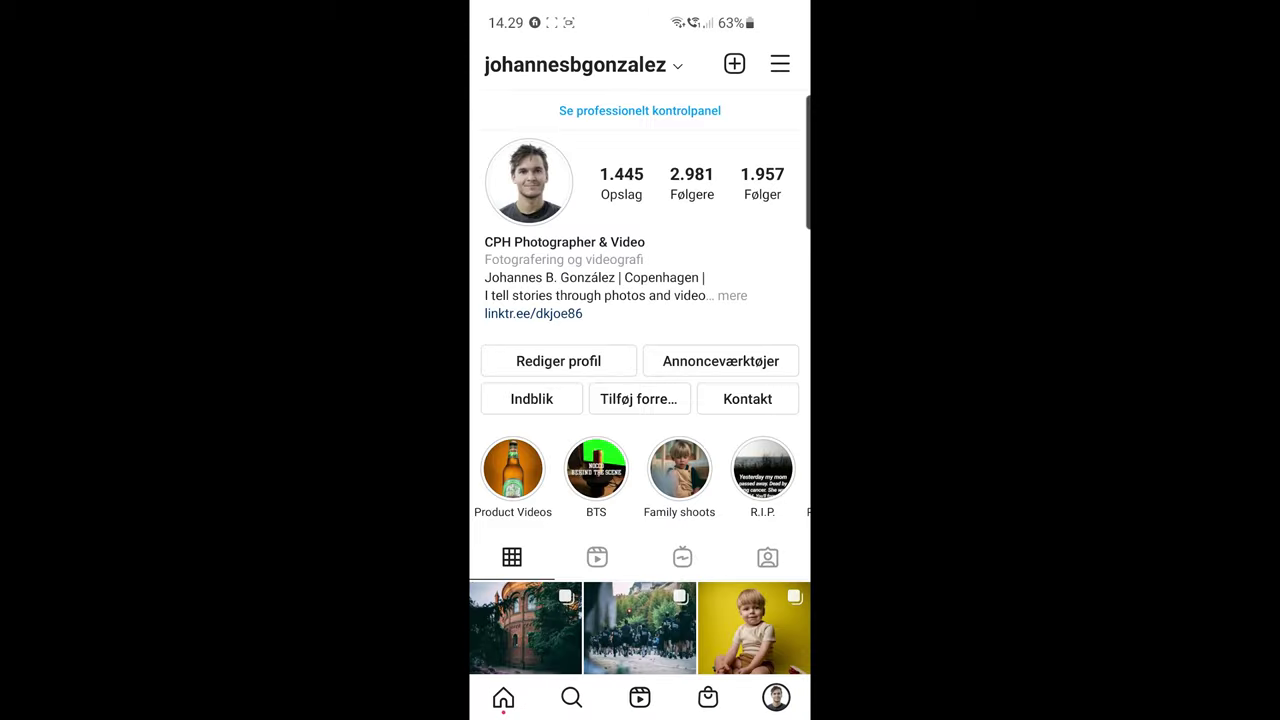
Open another saved audio from the profile and browse the reels that use it, starting with the candy-making reel
click(780, 64)
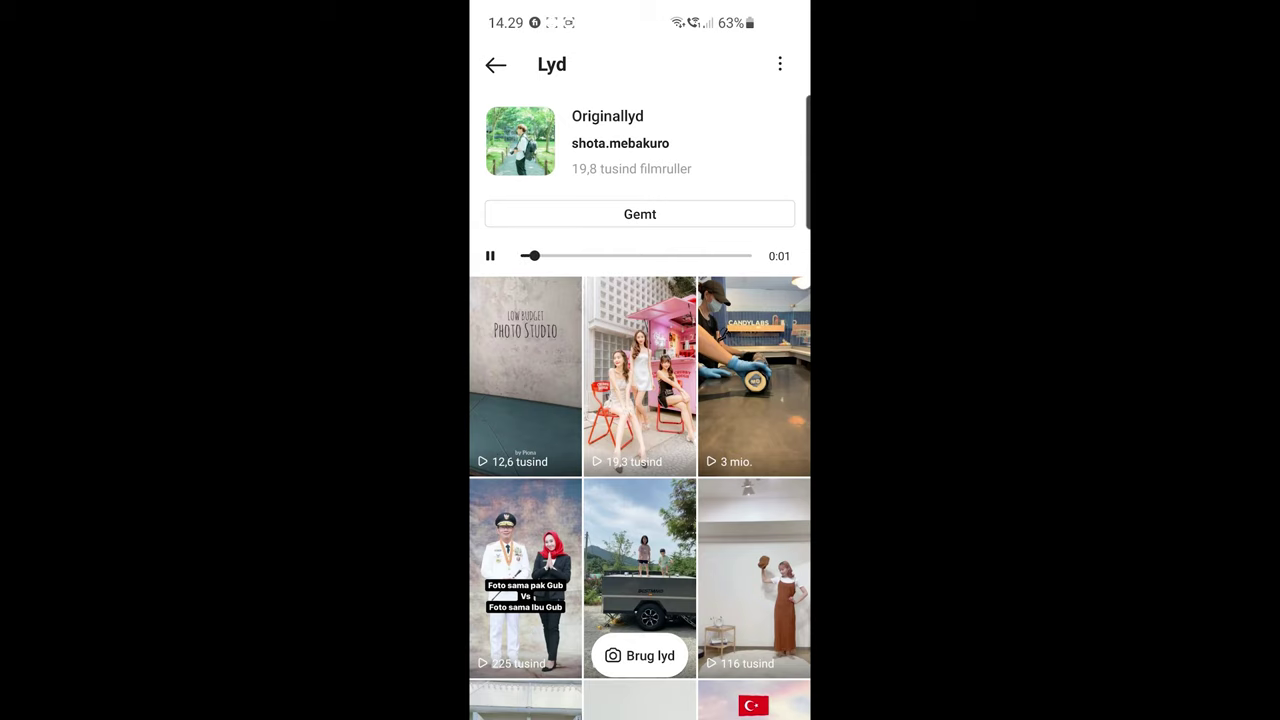
click(754, 376)
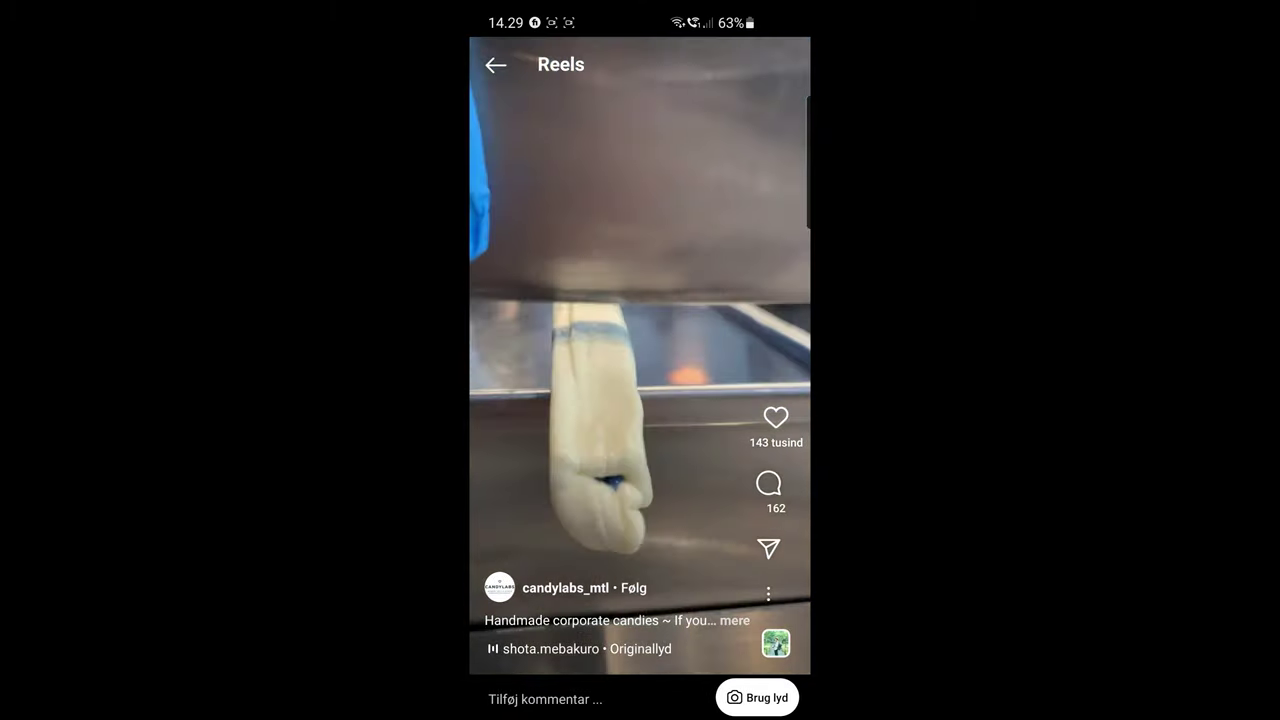
scroll(640, 360, down, 3)
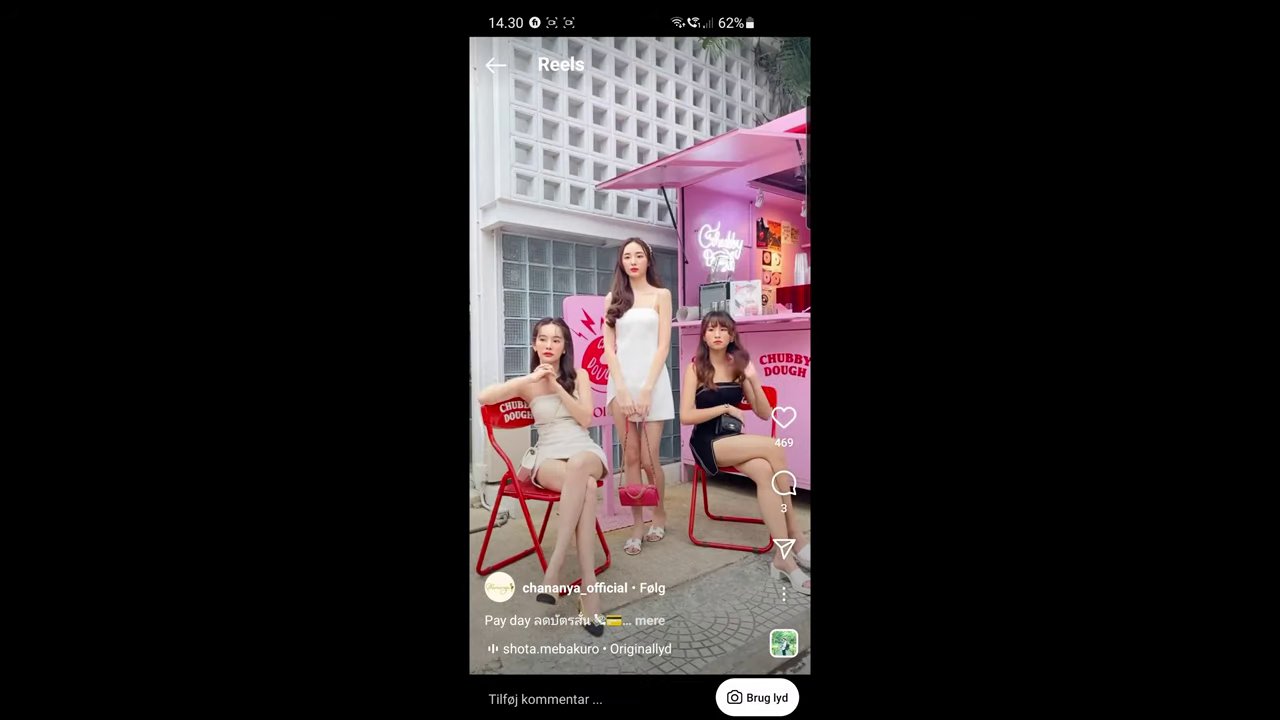
scroll(640, 360, down, 5)
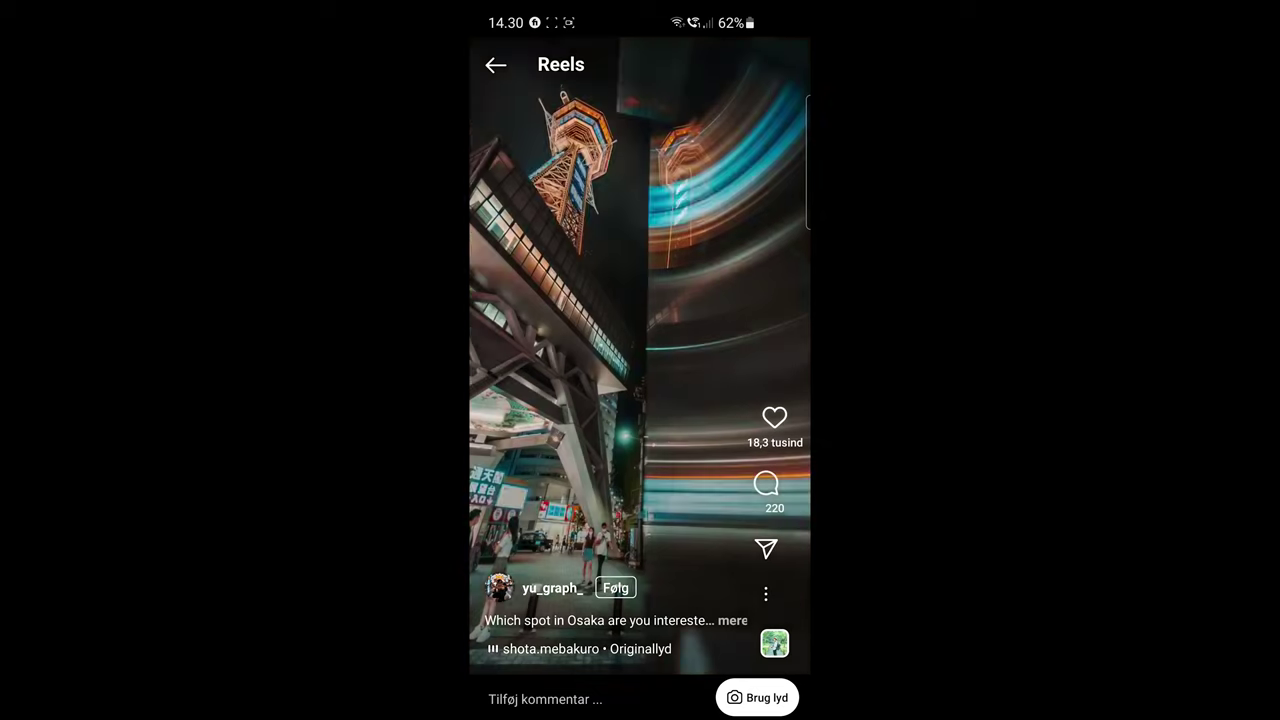
scroll(640, 360, down, 5)
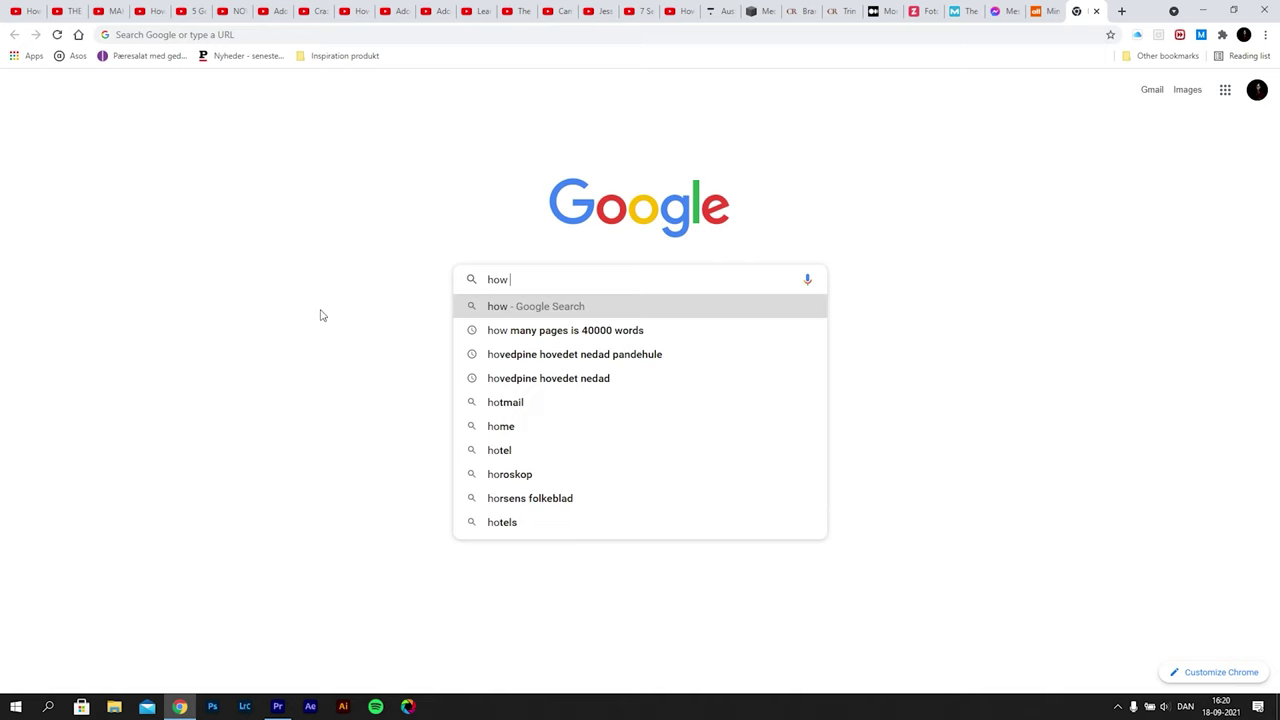
Search Google for "how to download trending sound on instagram"
text(to )
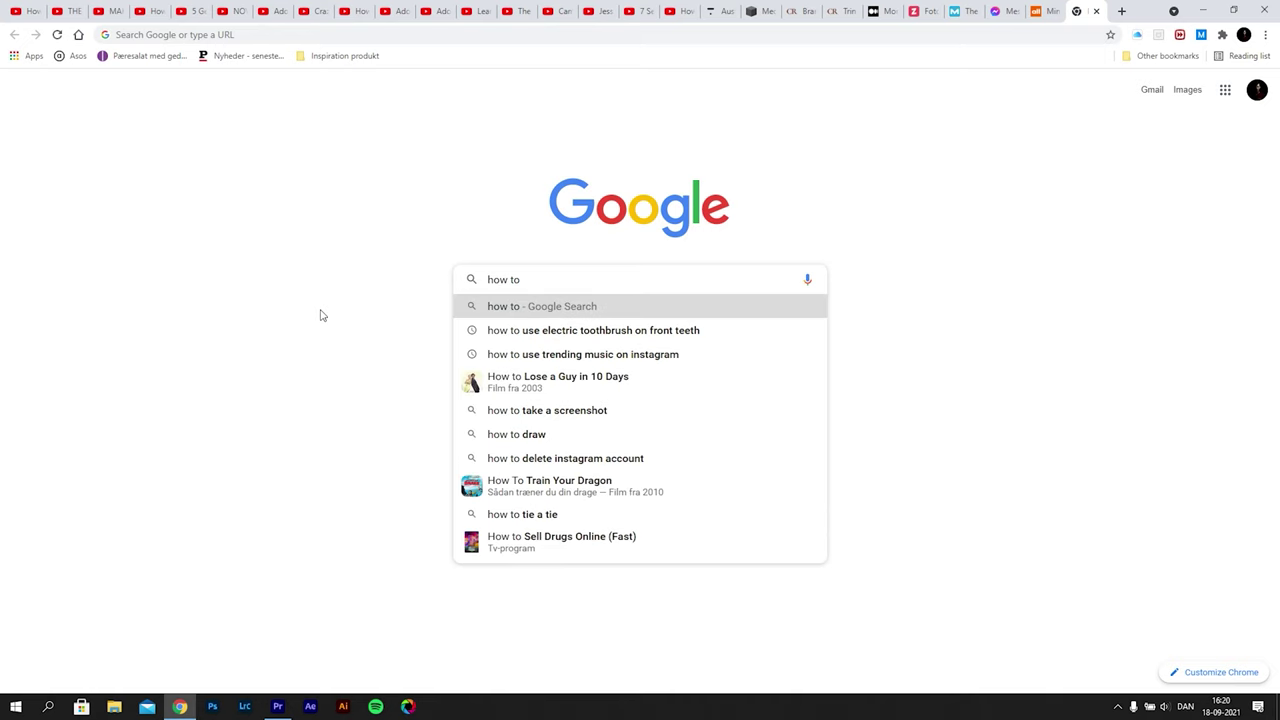
text(download trending)
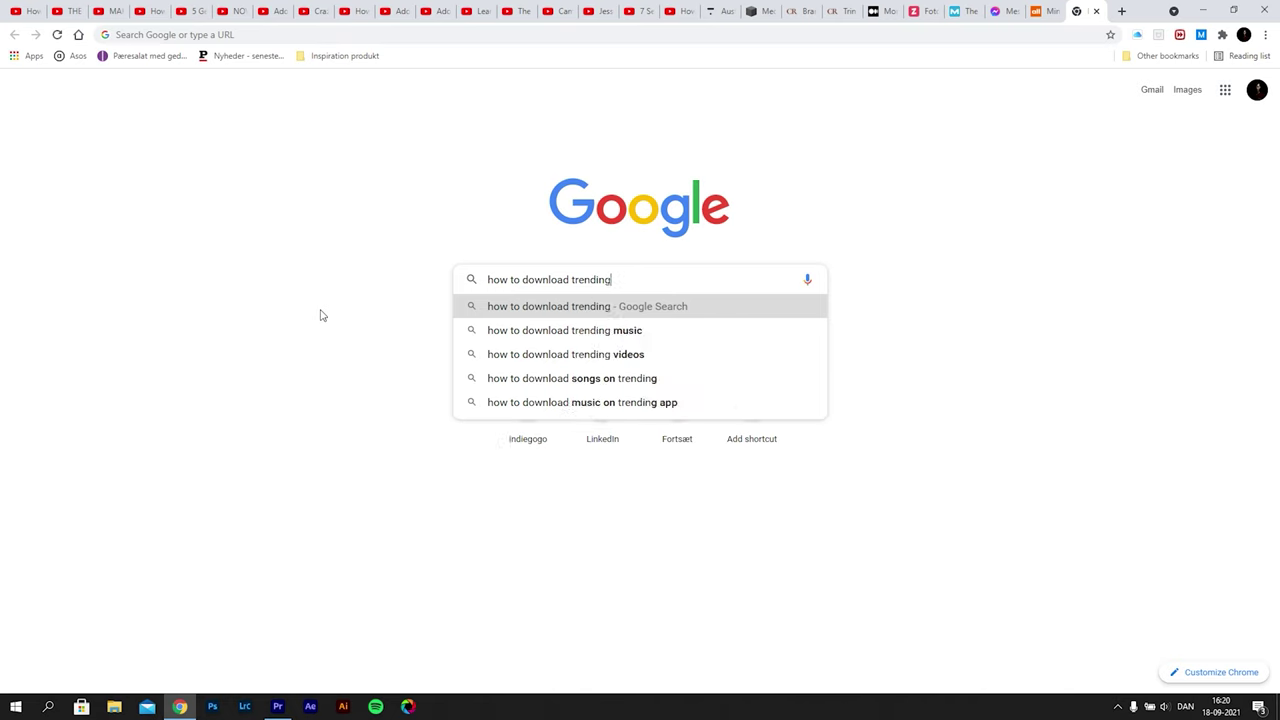
text( sound on instagram)
key(Return)
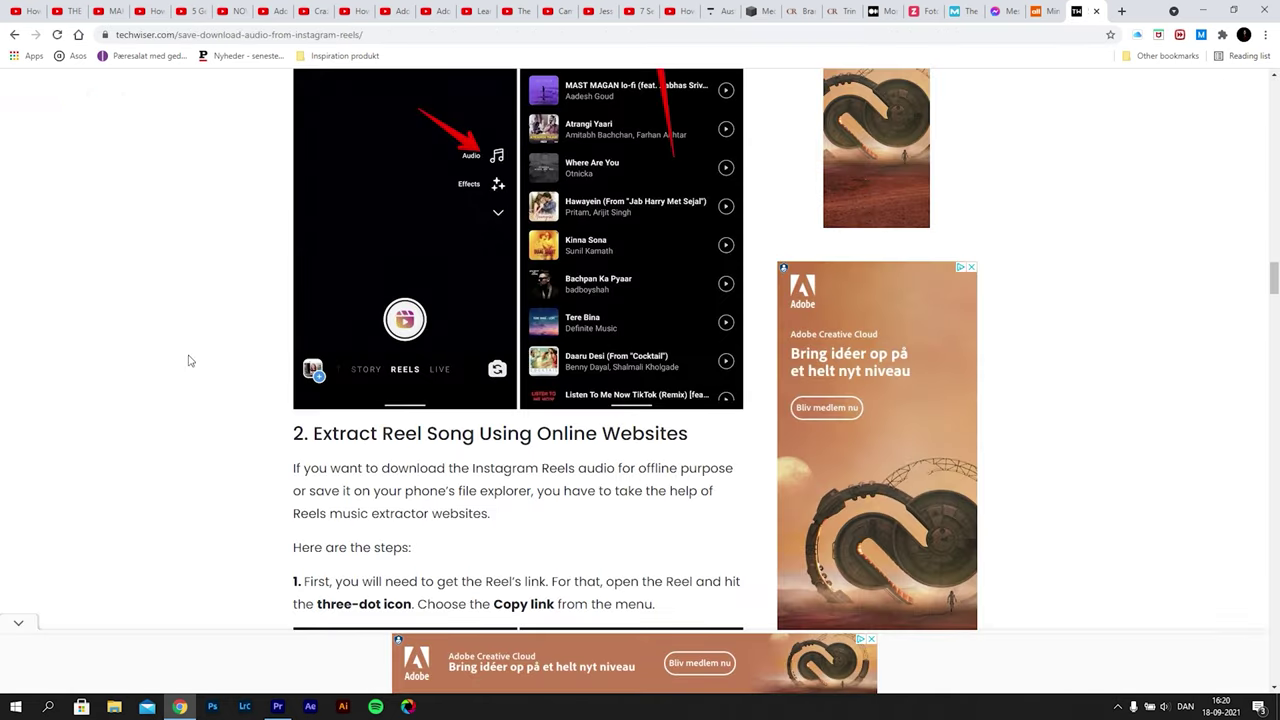
Read the article section "Extract Reel Song Using Online Websites" and open its offmp3.com/sites/instagram link
scroll(189, 360, down, 2)
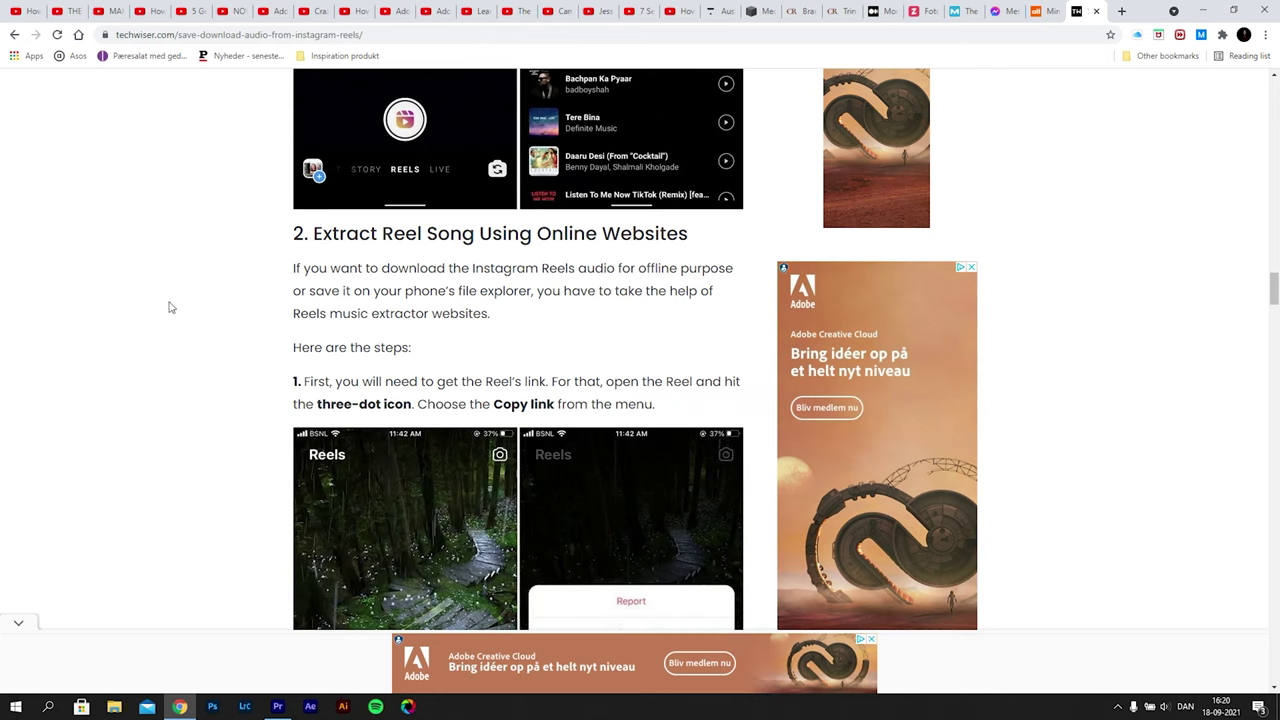
scroll(170, 307, down, 1)
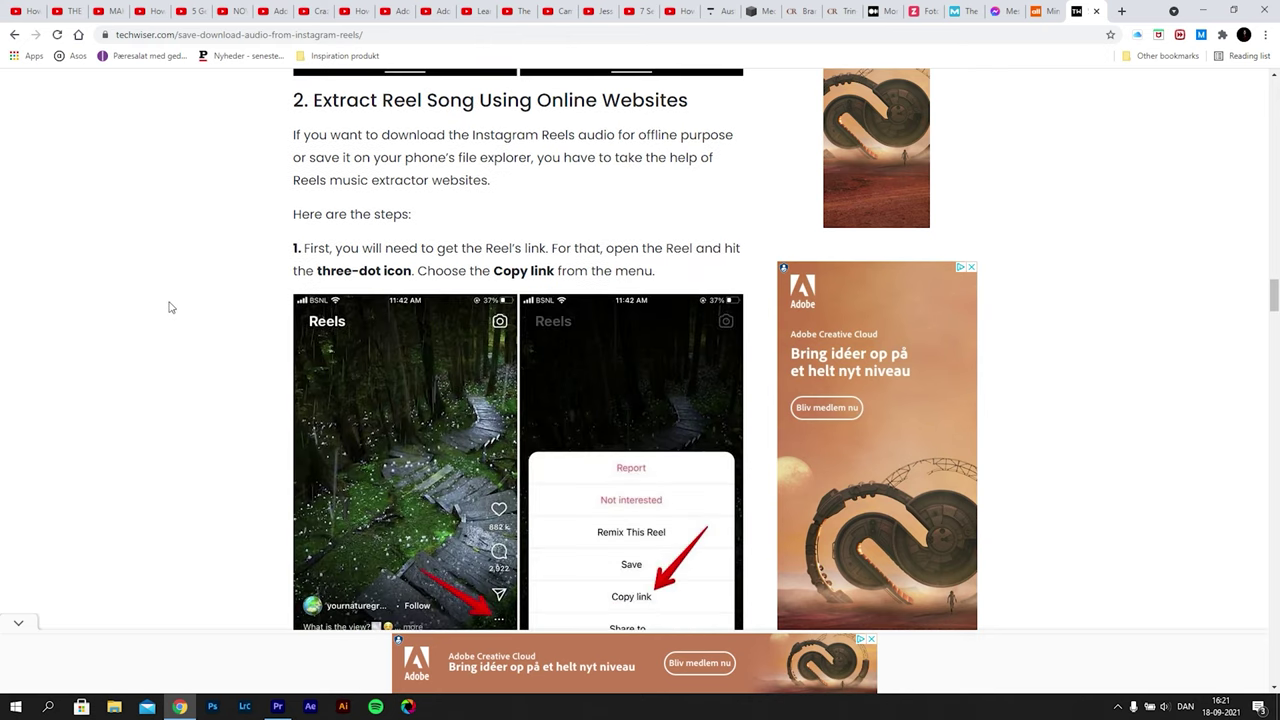
scroll(170, 307, down, 1)
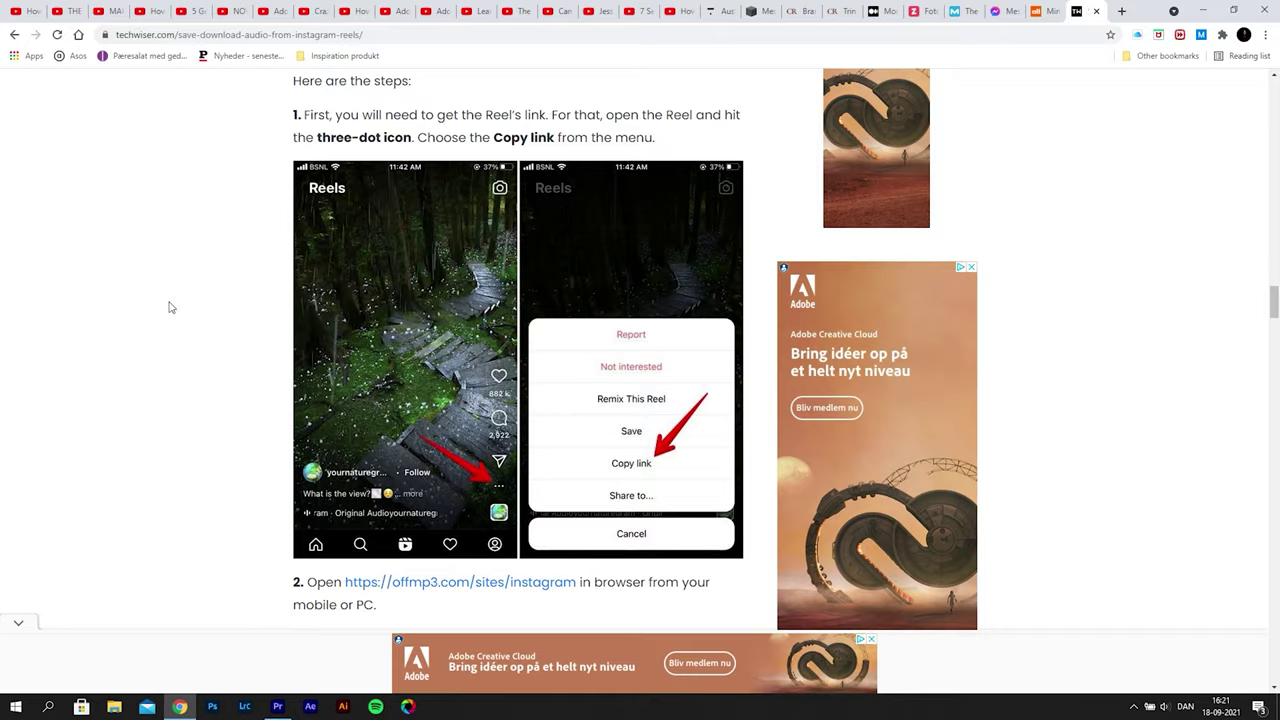
click(515, 581)
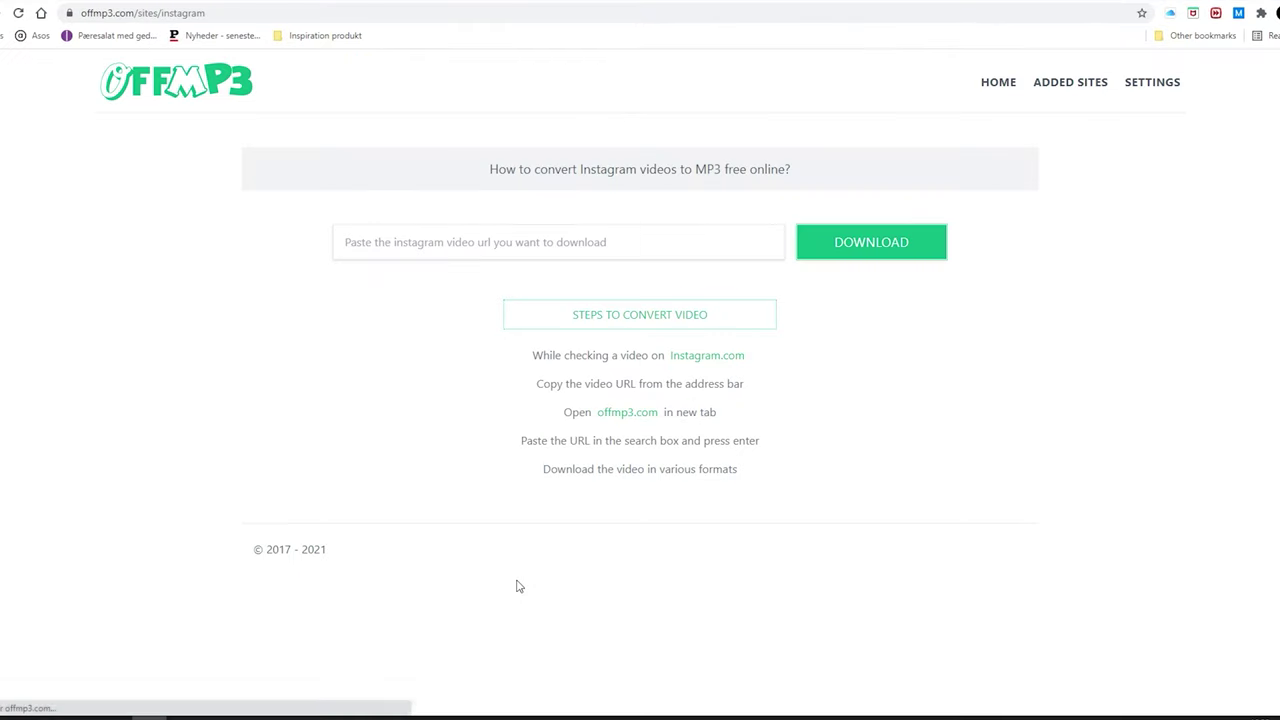
Submit the copied Instagram reel link to the OFFMP3 converter for download
click(489, 250)
text(https://www.instagram.com/reel/CT4w5N7hUt/?utm_source=ig_web_copy_link)
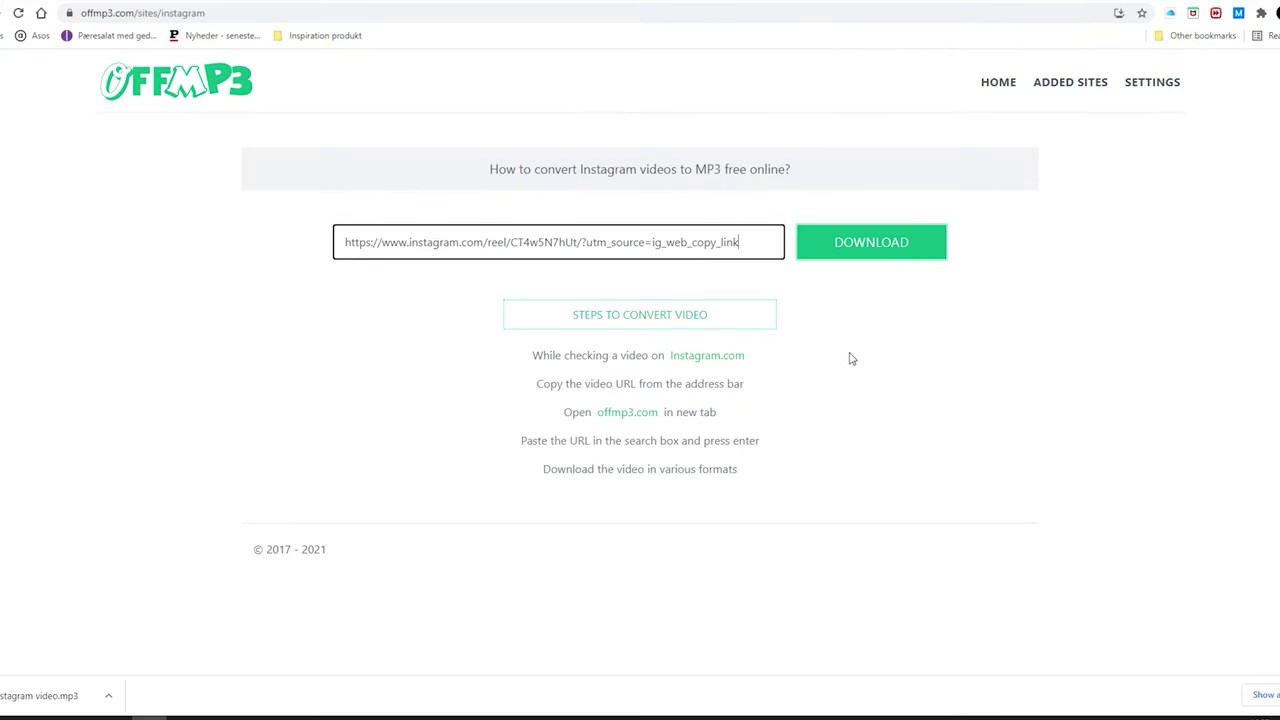
key(Return)
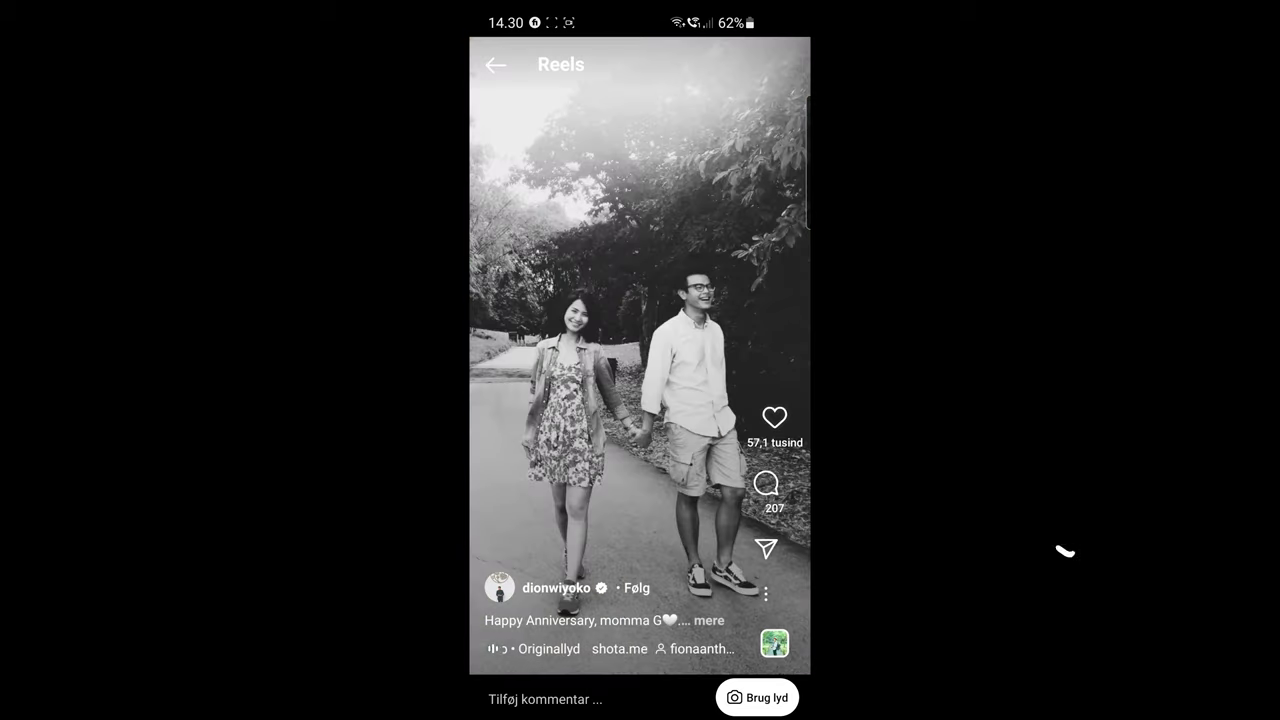
Save the black-and-white couple's reel to the phone through a story draft and discard the draft
click(766, 549)
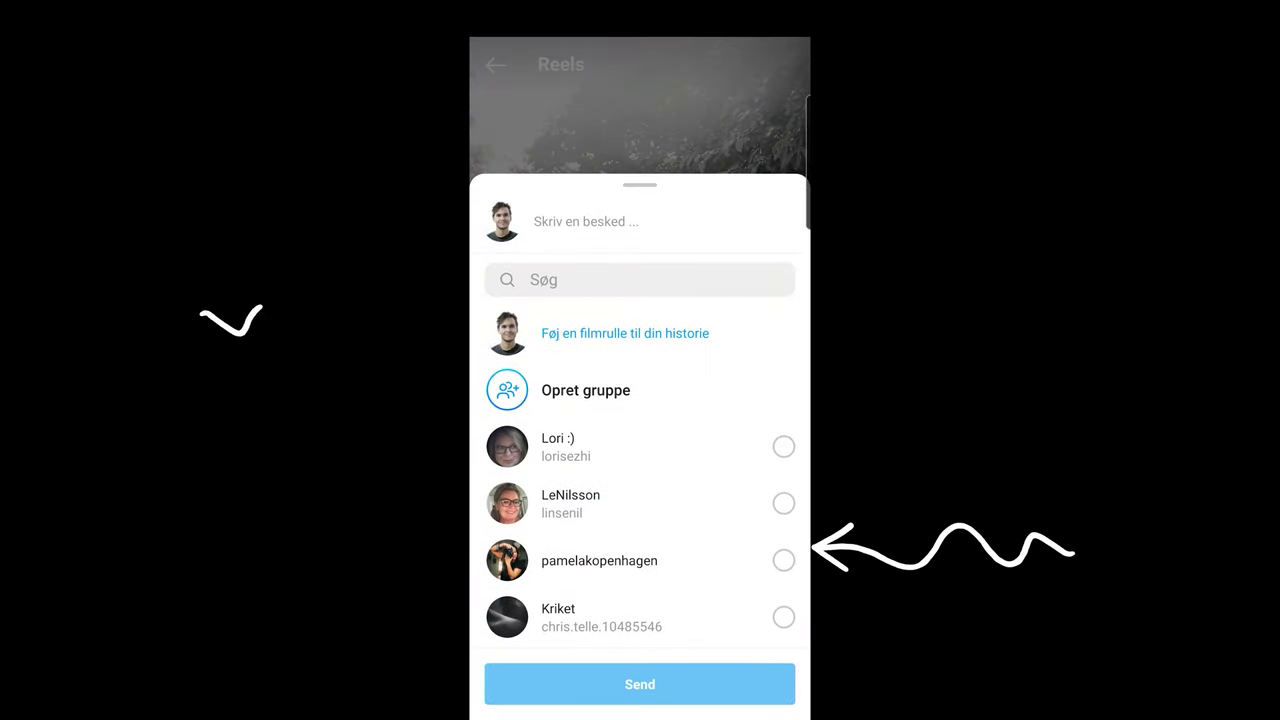
click(625, 333)
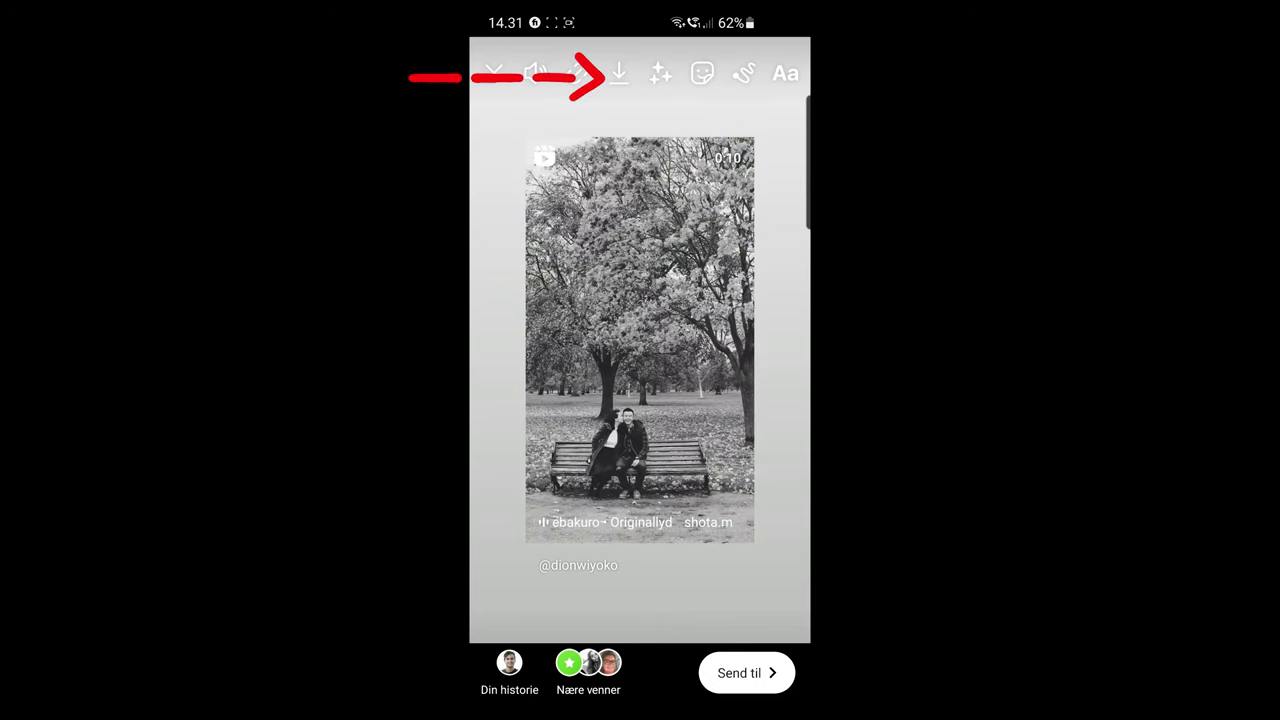
click(619, 73)
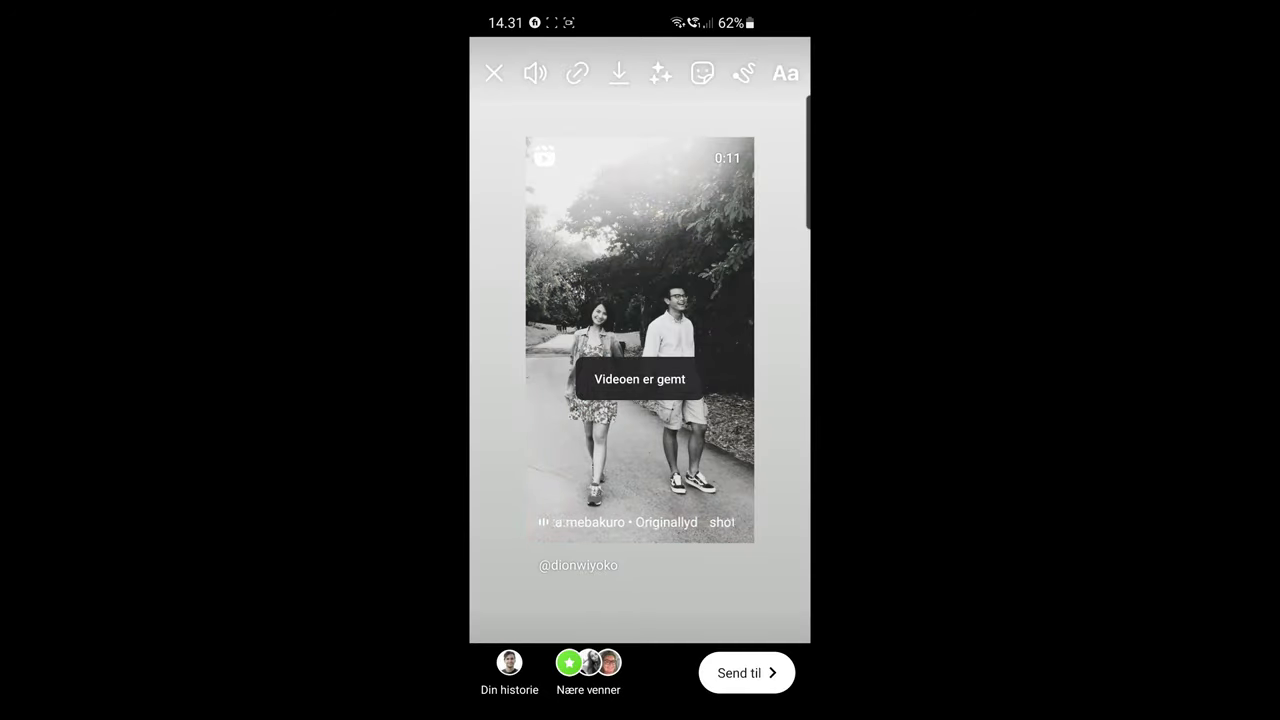
click(494, 73)
click(640, 422)
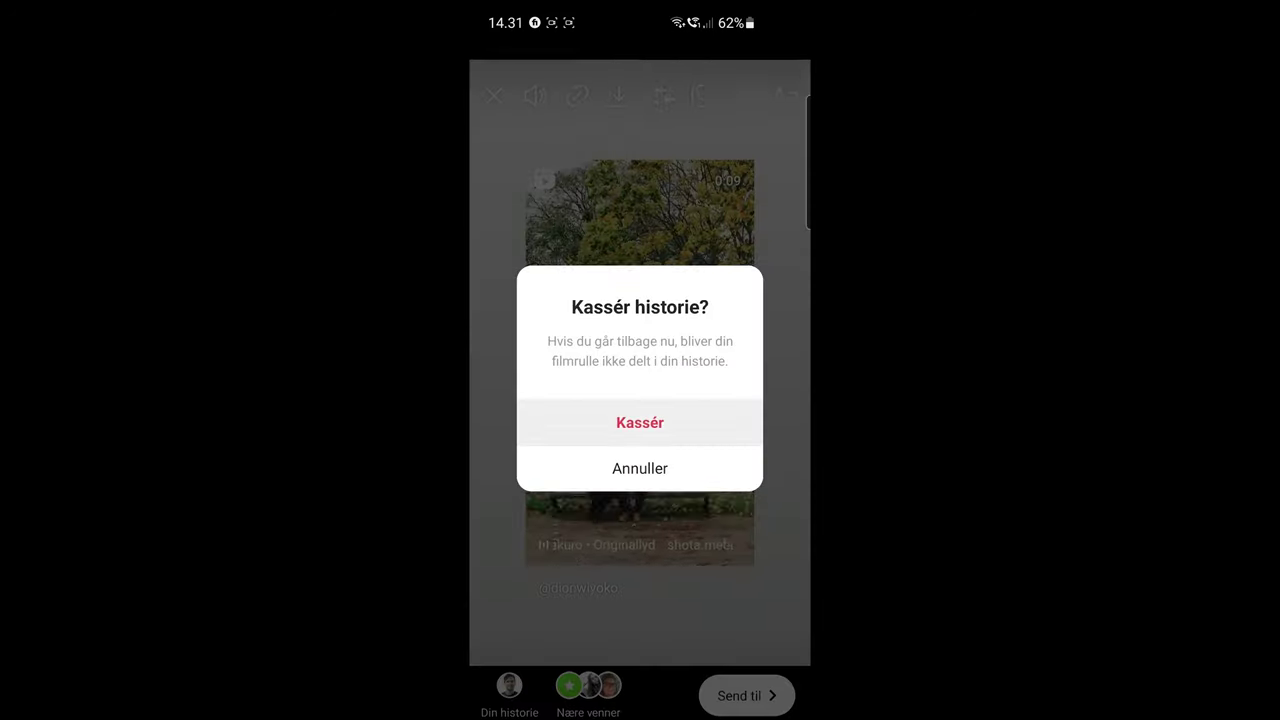
key(Escape)
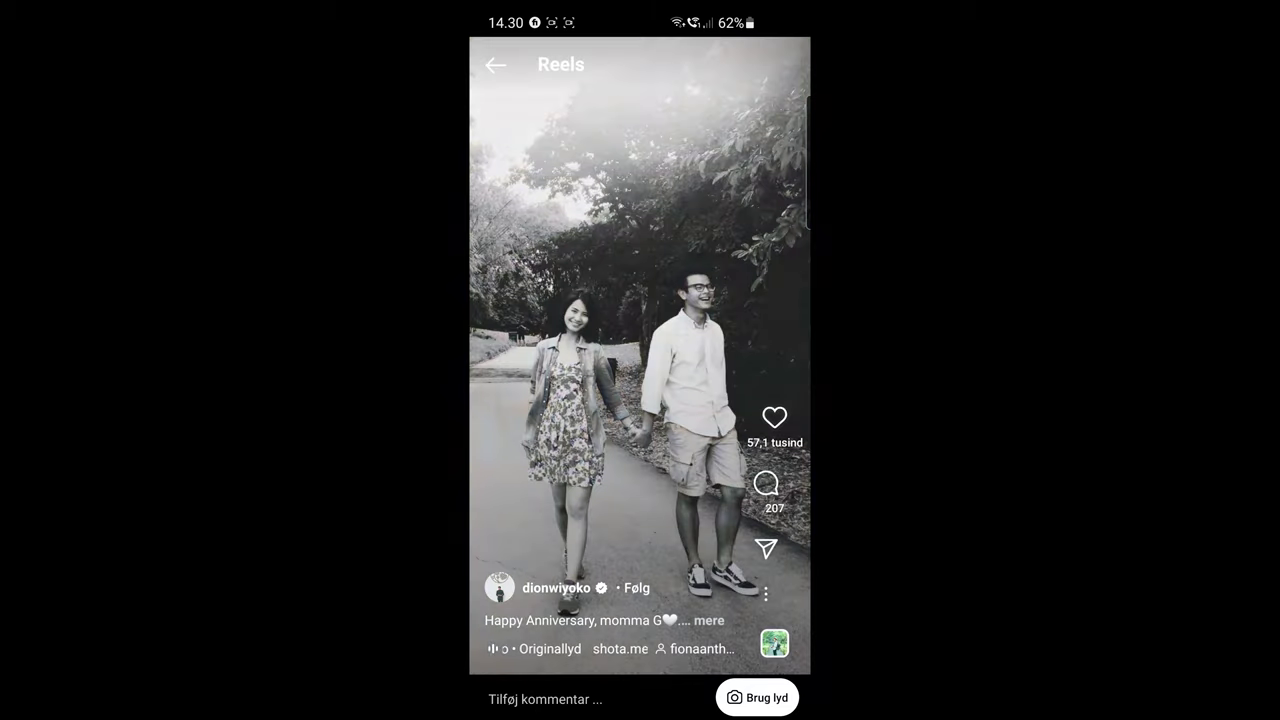
Share the same couple's reel to a story draft once more
click(766, 548)
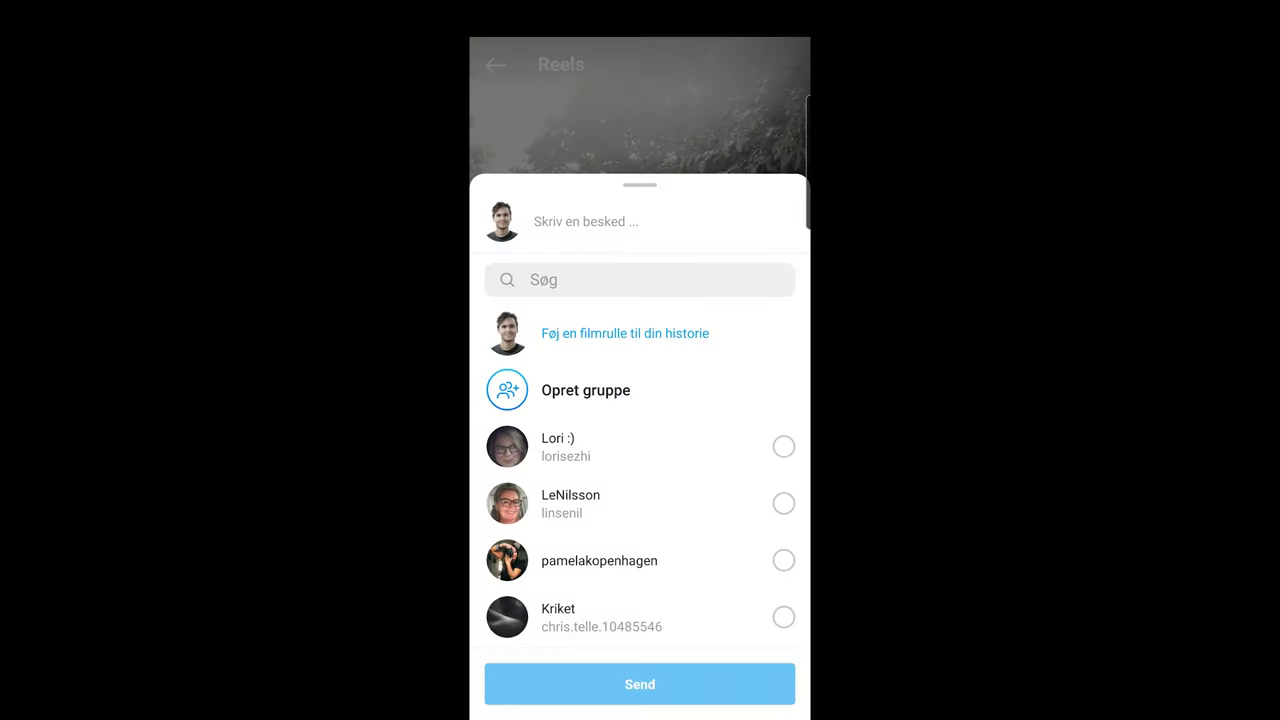
click(625, 333)
Switch to Chrome and open the AirMore page at 192.168.0.245:2333
text(1)
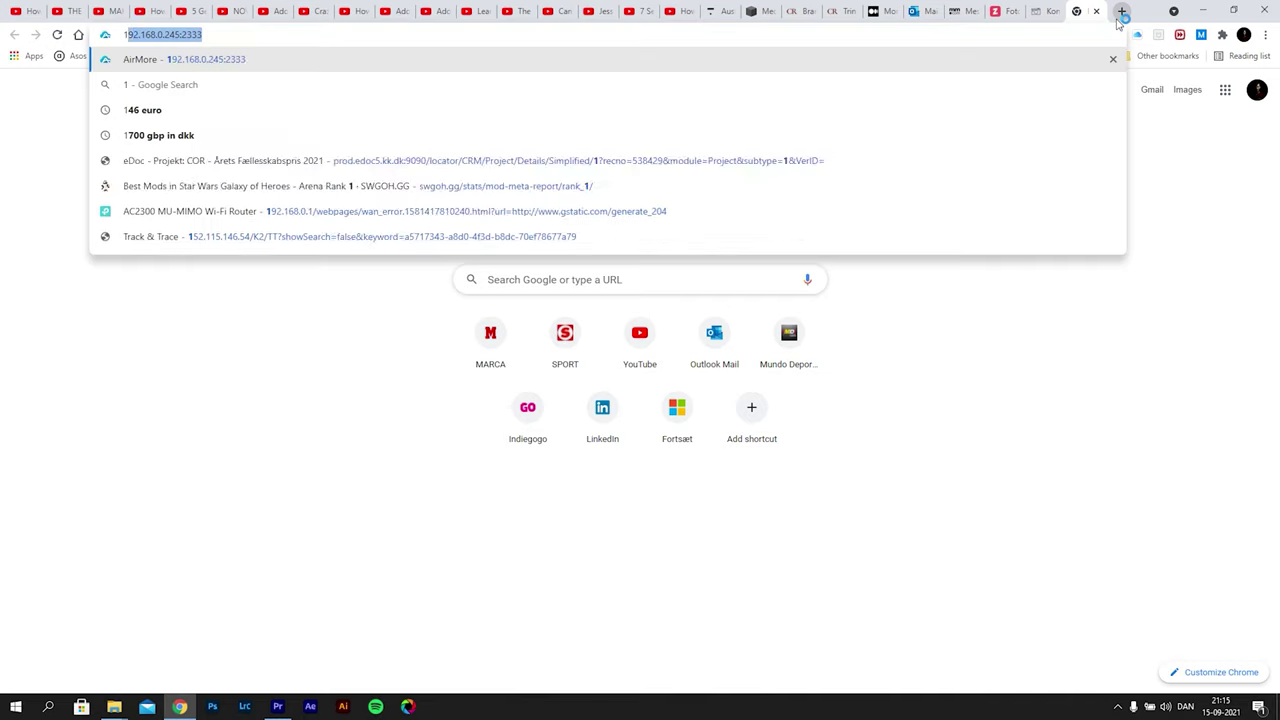
text(9)
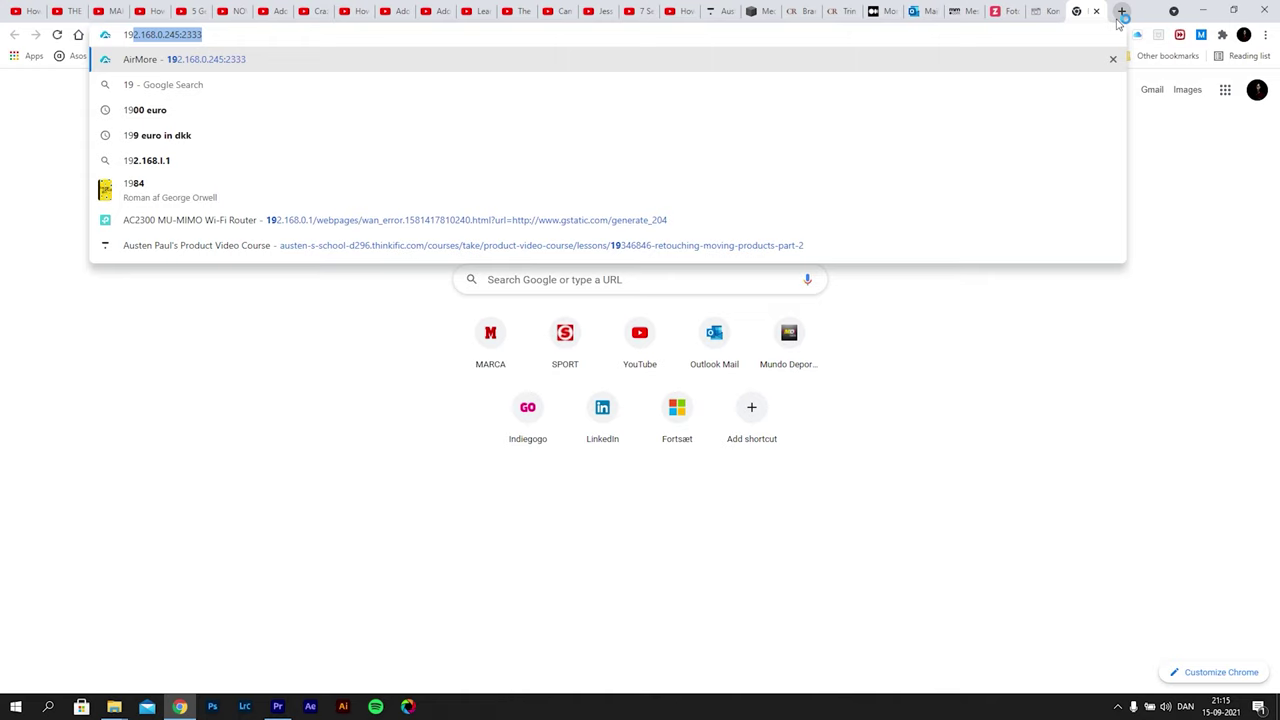
text(2)
key(Return)
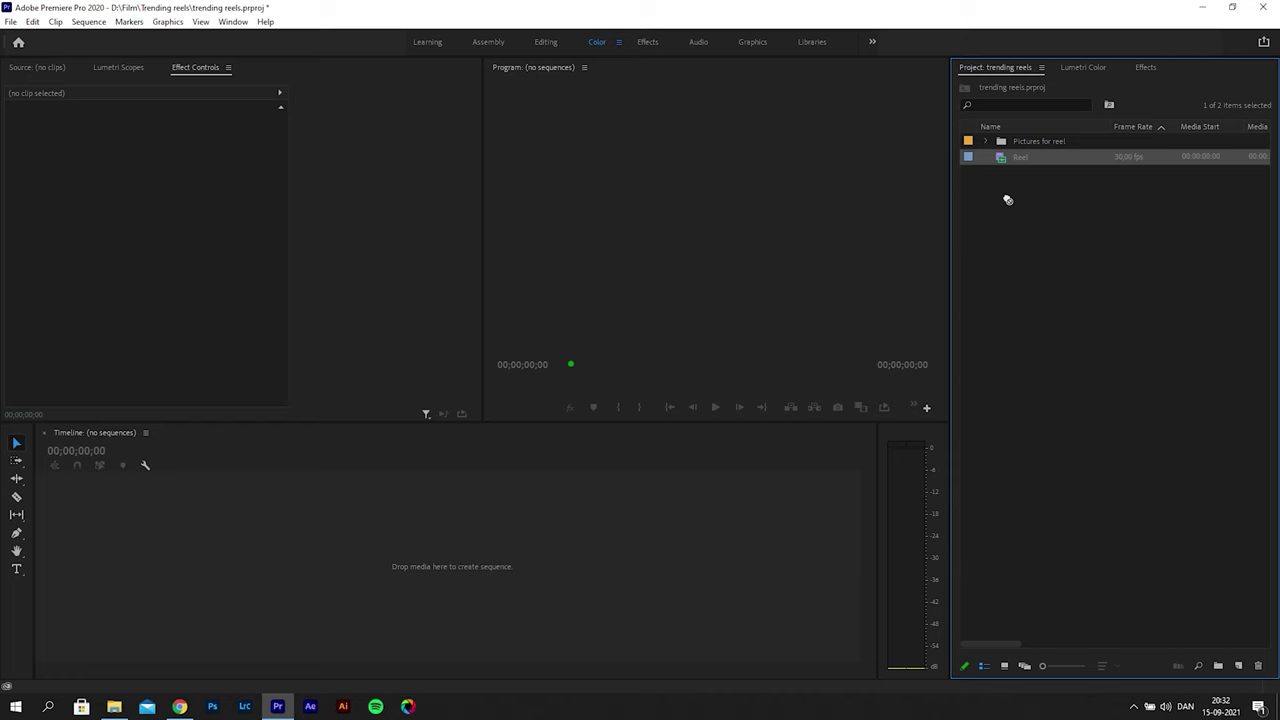
Switch to Premiere Pro, create a sequence from the Reel clip and play it
drag(355, 525, 347, 521)
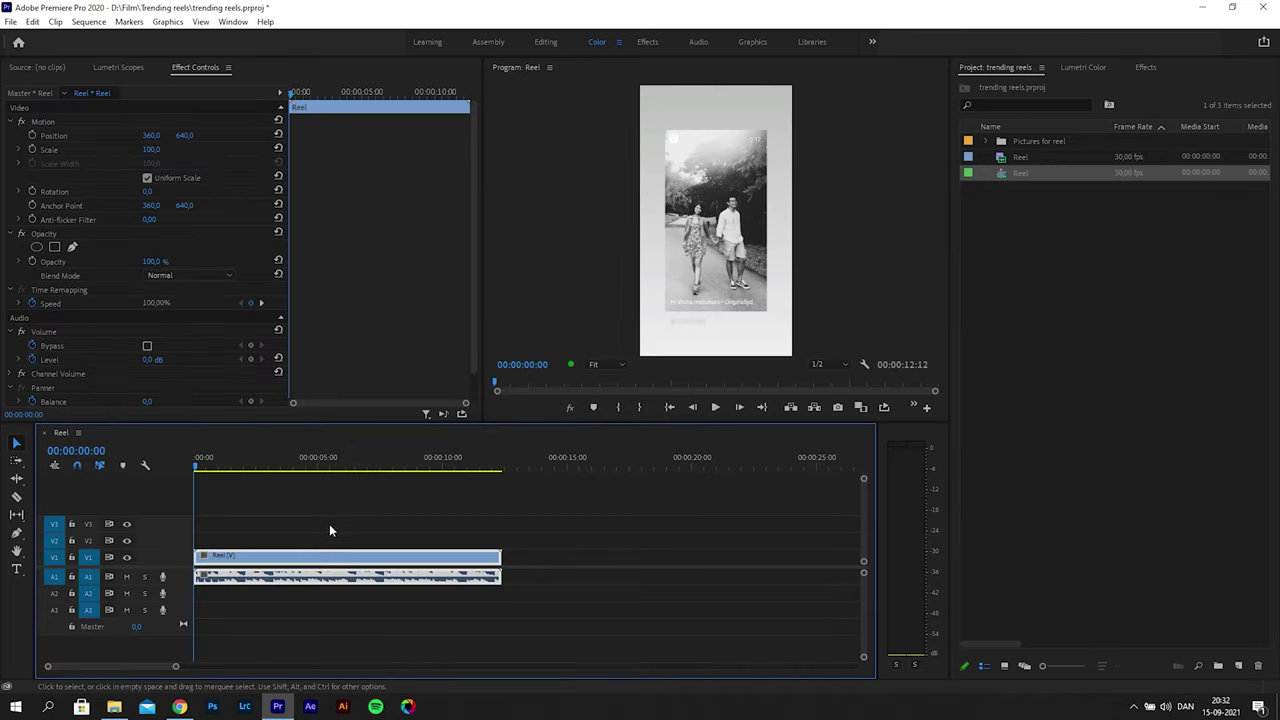
key(space)
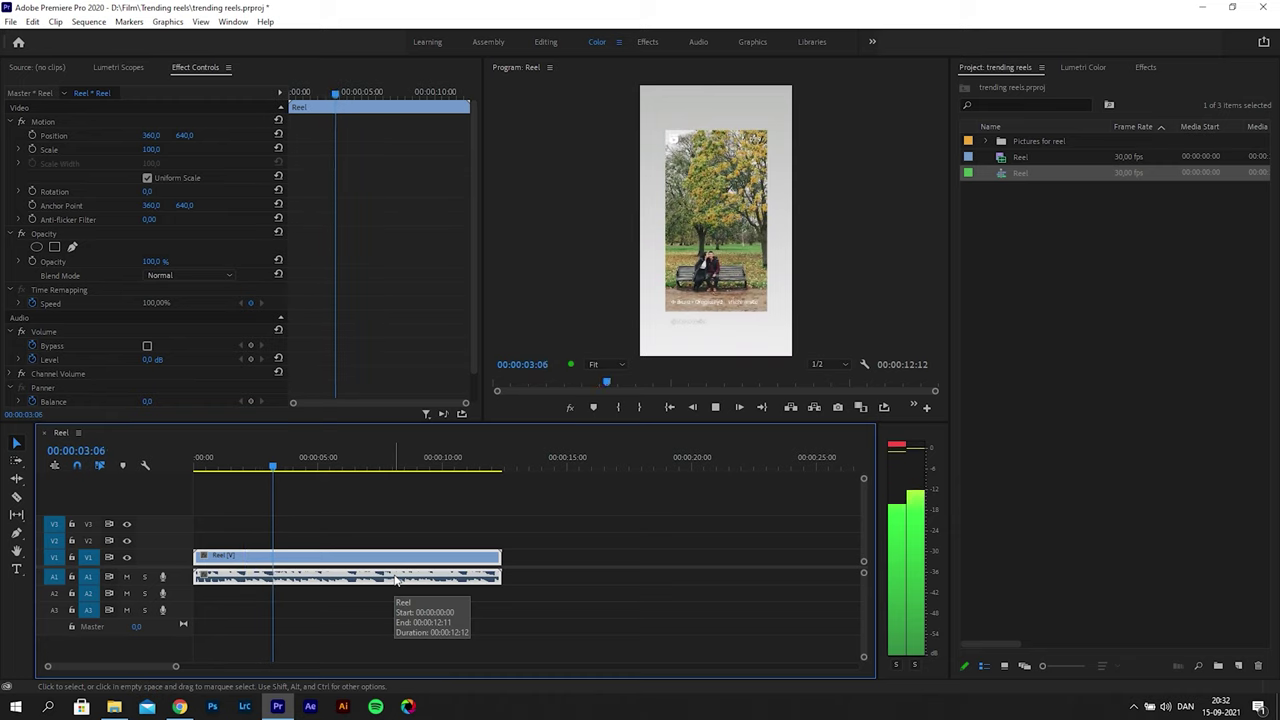
Check the frame size in the Reel sequence's settings and close them without changes
click(88, 21)
click(115, 37)
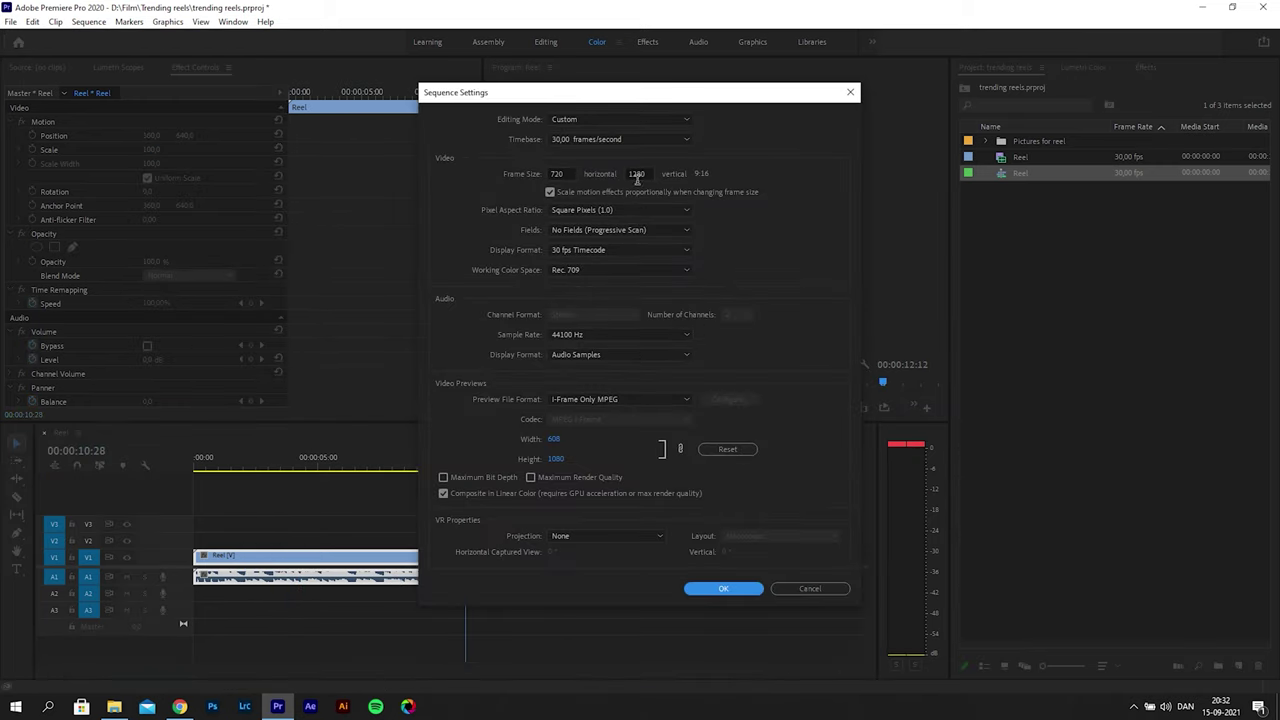
click(820, 590)
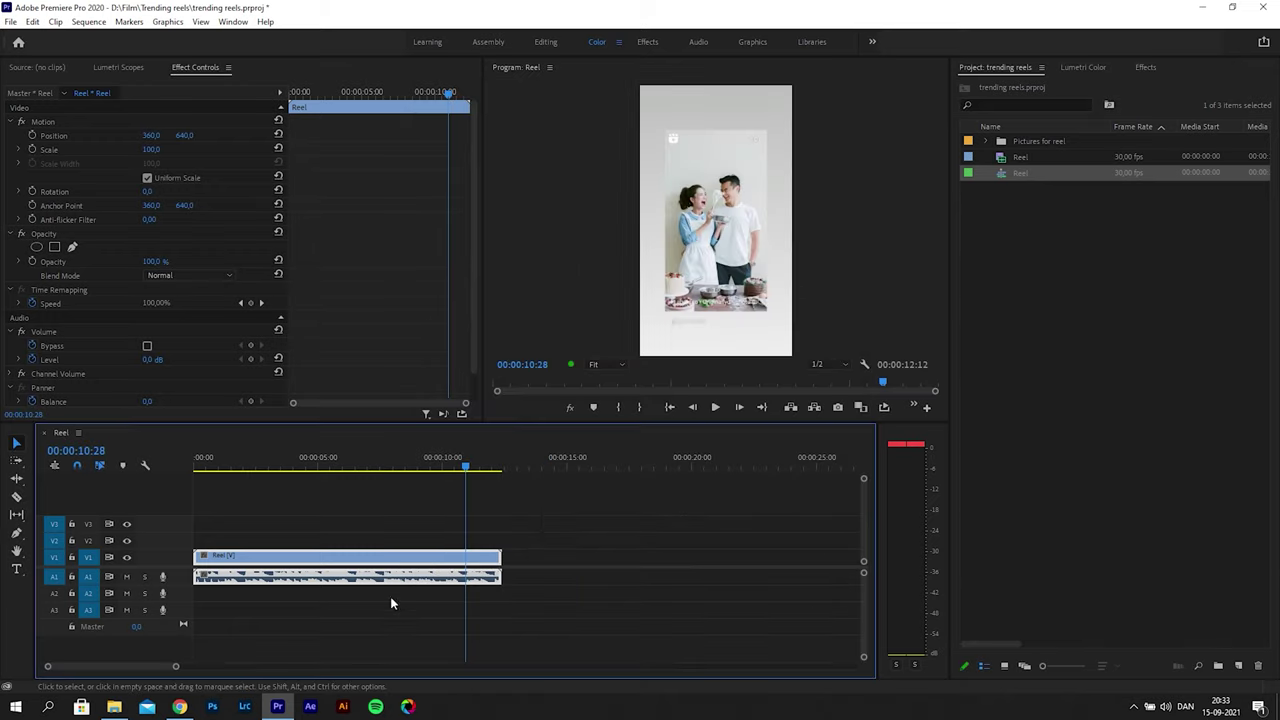
Undo the sequence made from the Reel clip and start a new sequence based on the DSLR 1080p30 preset
key(ctrl+z)
click(1210, 465)
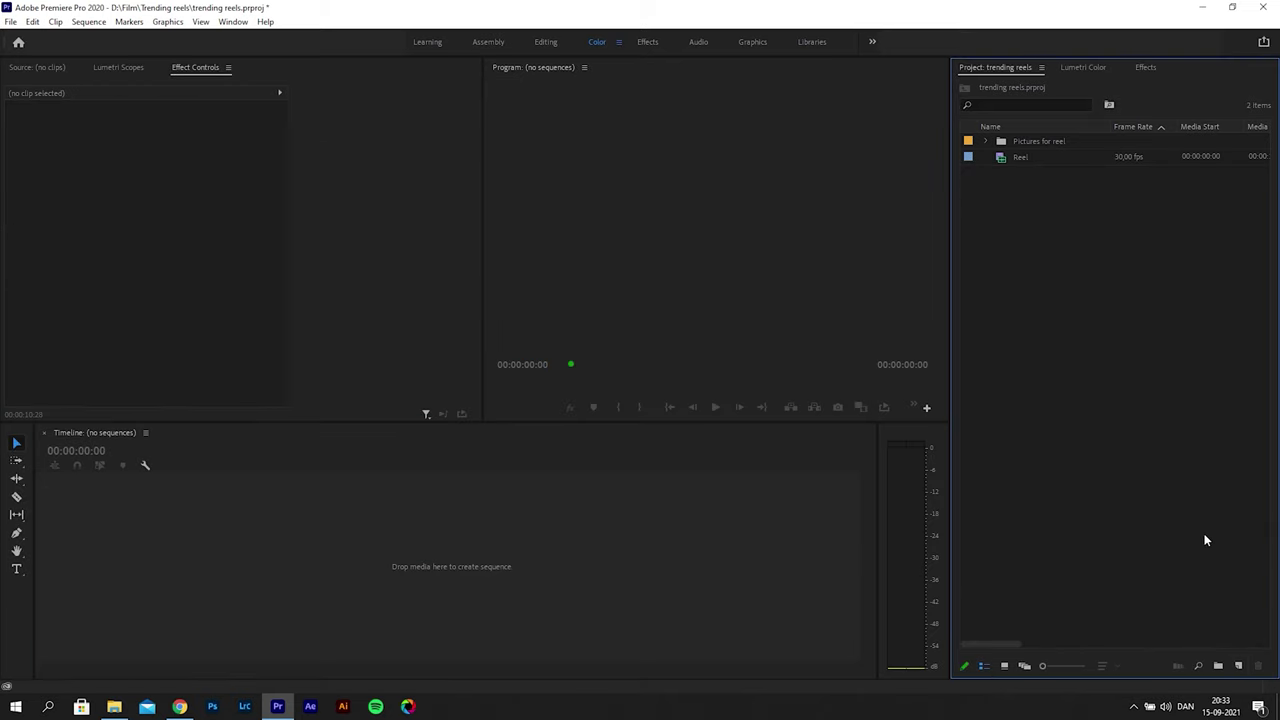
click(1237, 666)
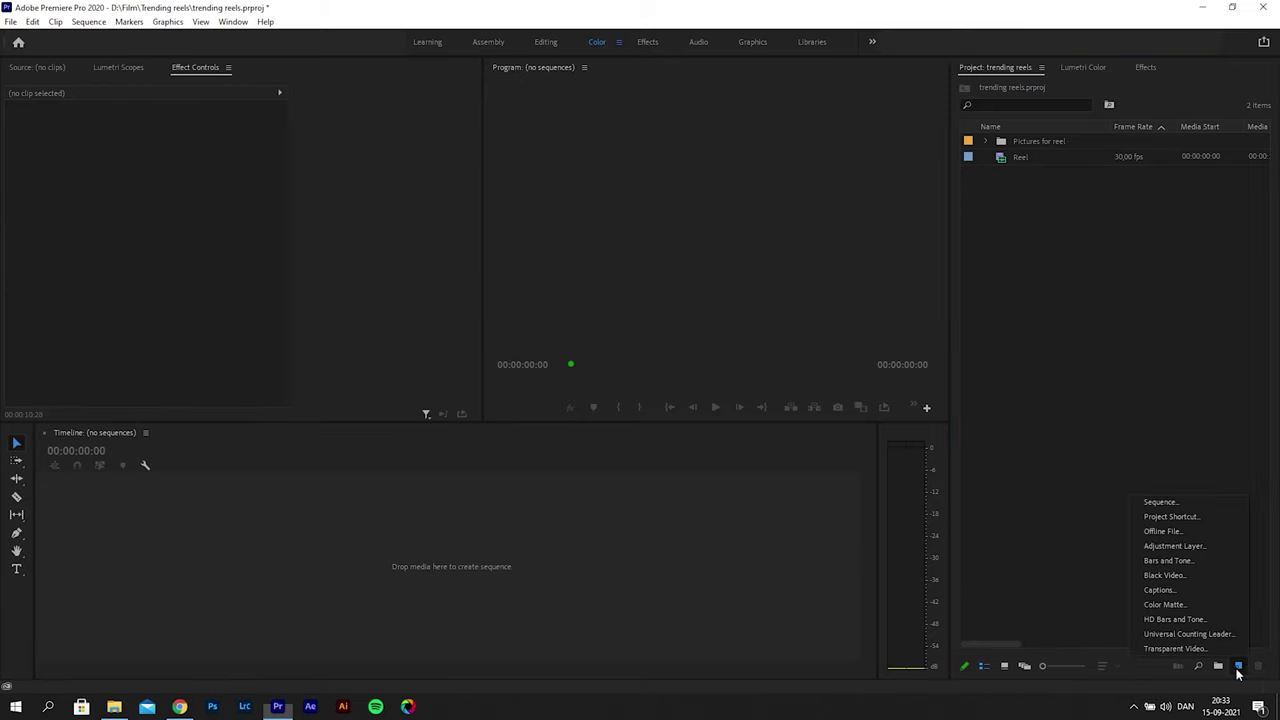
click(1165, 503)
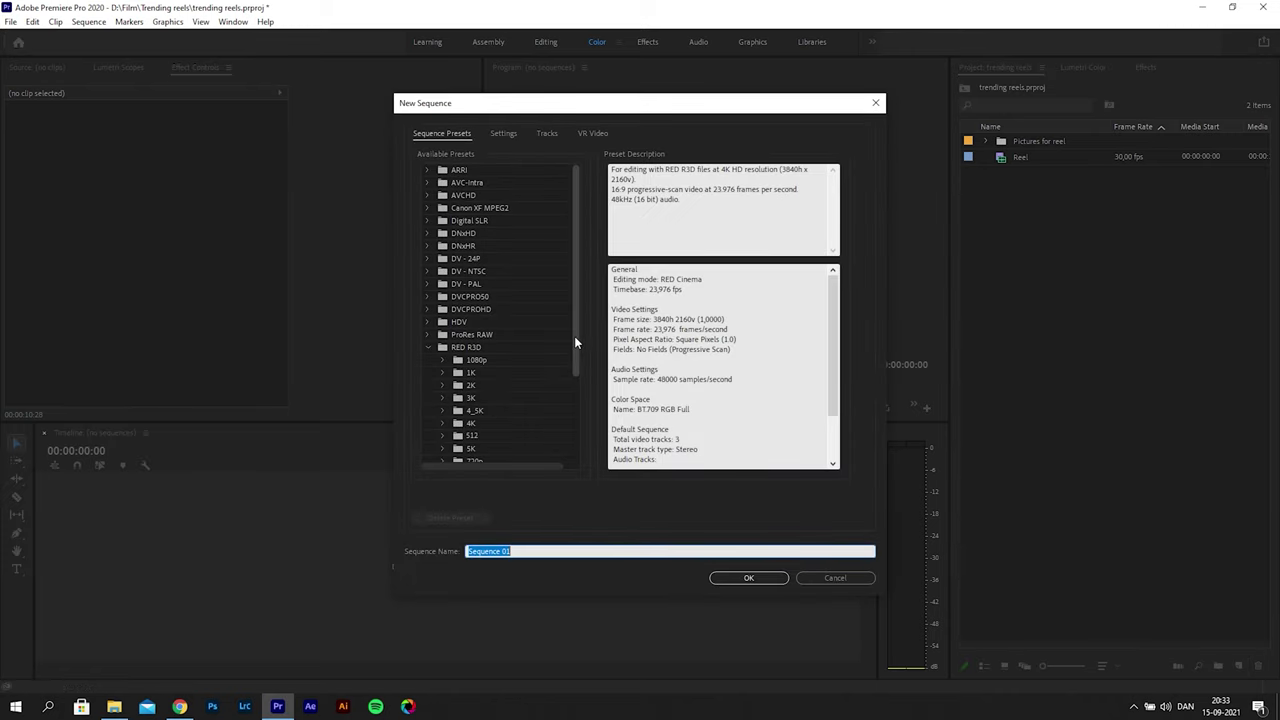
mouse_move(575, 340)
mouse_down()
mouse_move(581, 380)
mouse_move(582, 340)
mouse_up()
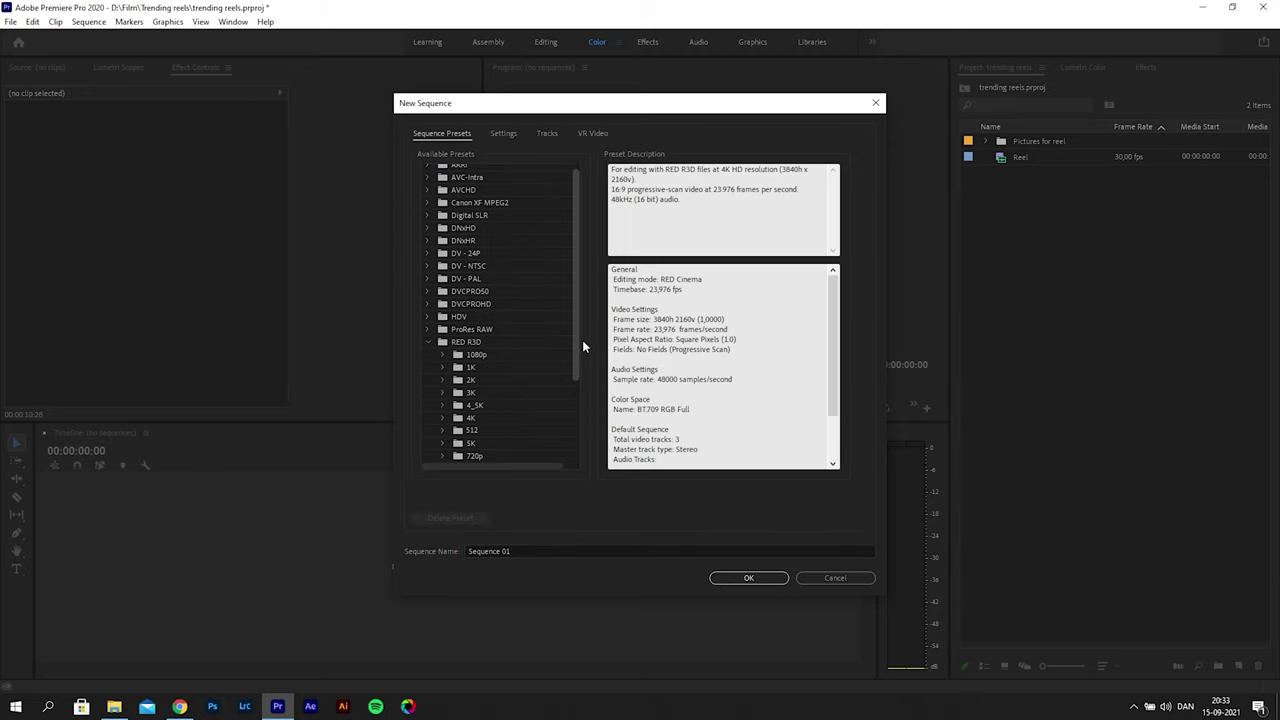
click(428, 215)
click(443, 228)
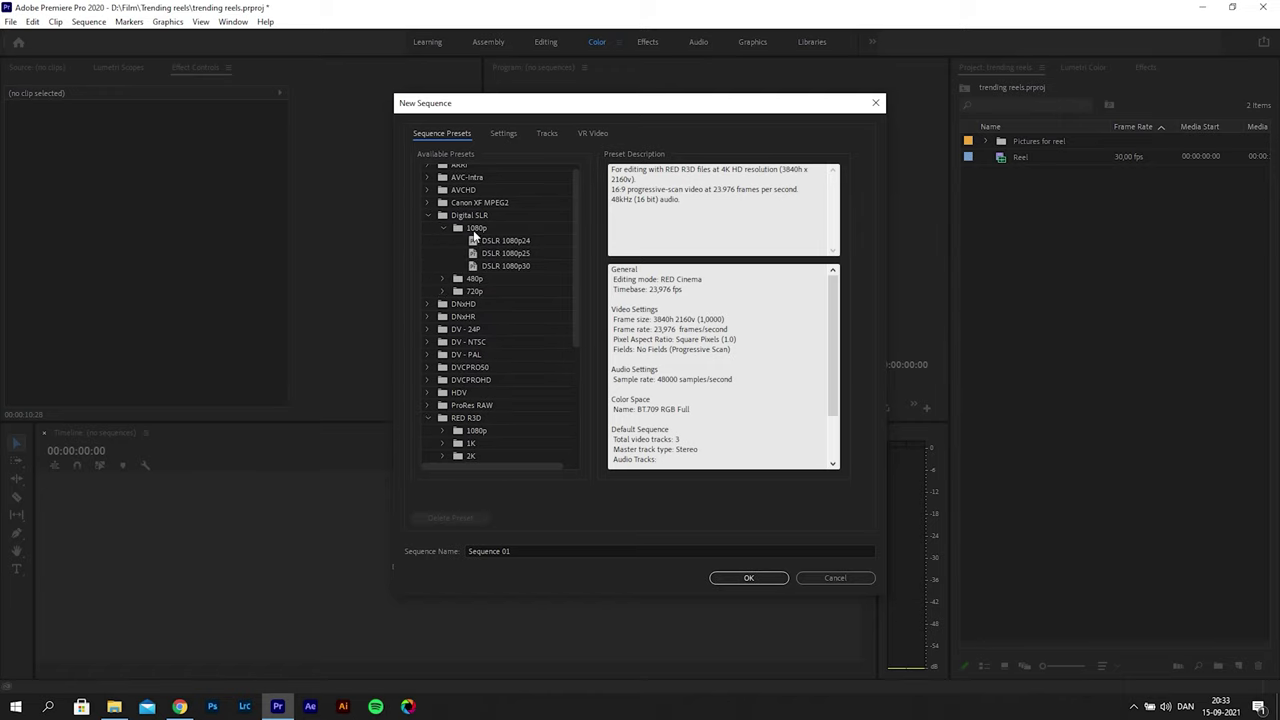
click(508, 266)
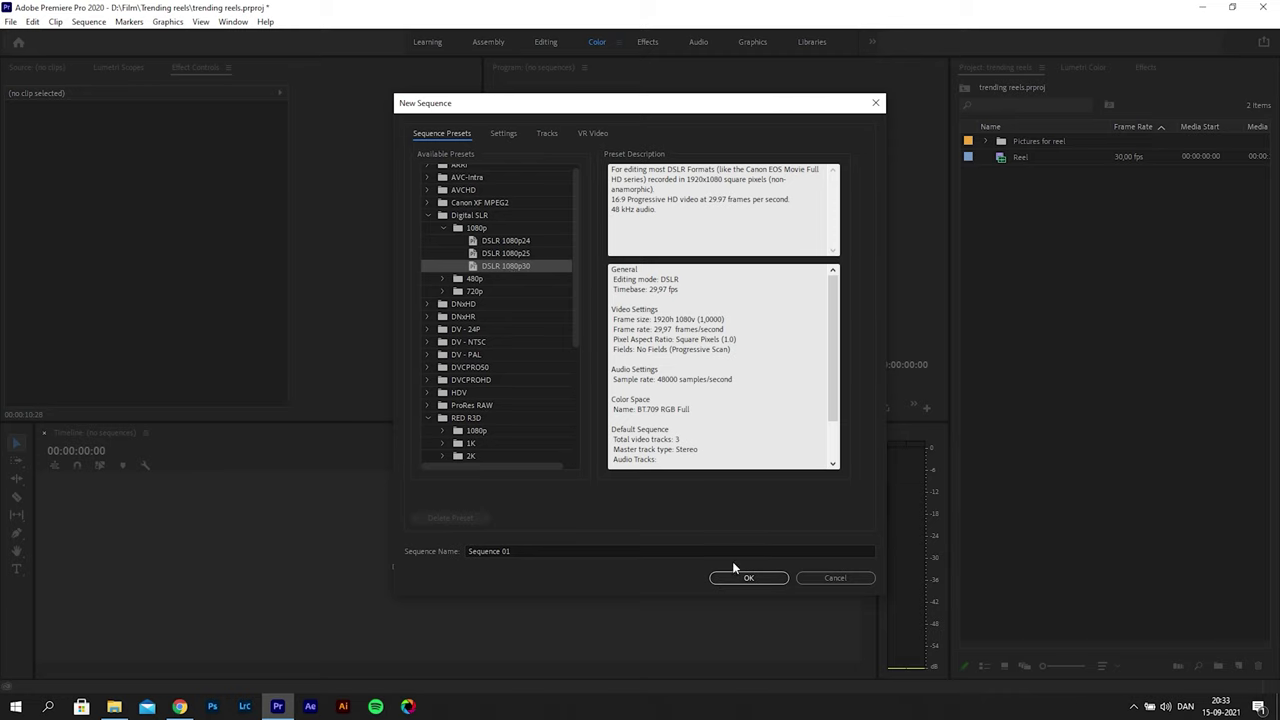
Set the new sequence's frame size to 640 horizontal by 1136 vertical and create it as Sequence 01
click(502, 134)
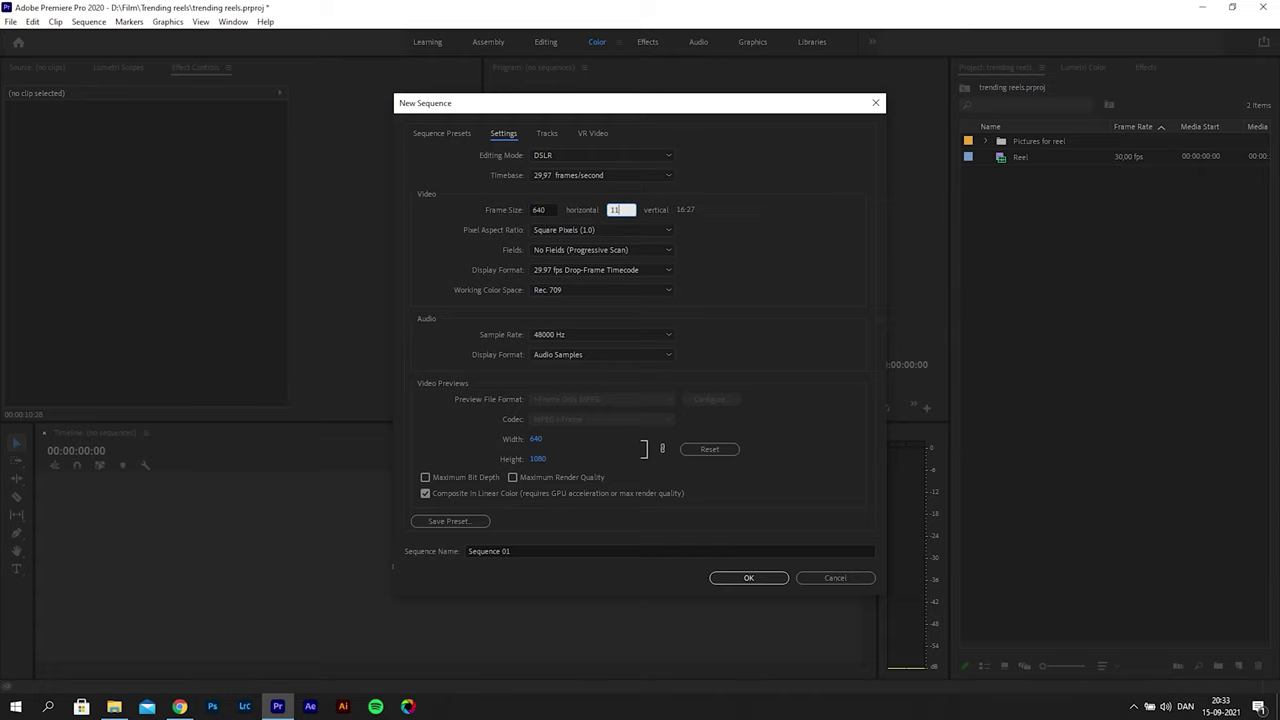
key(Tab)
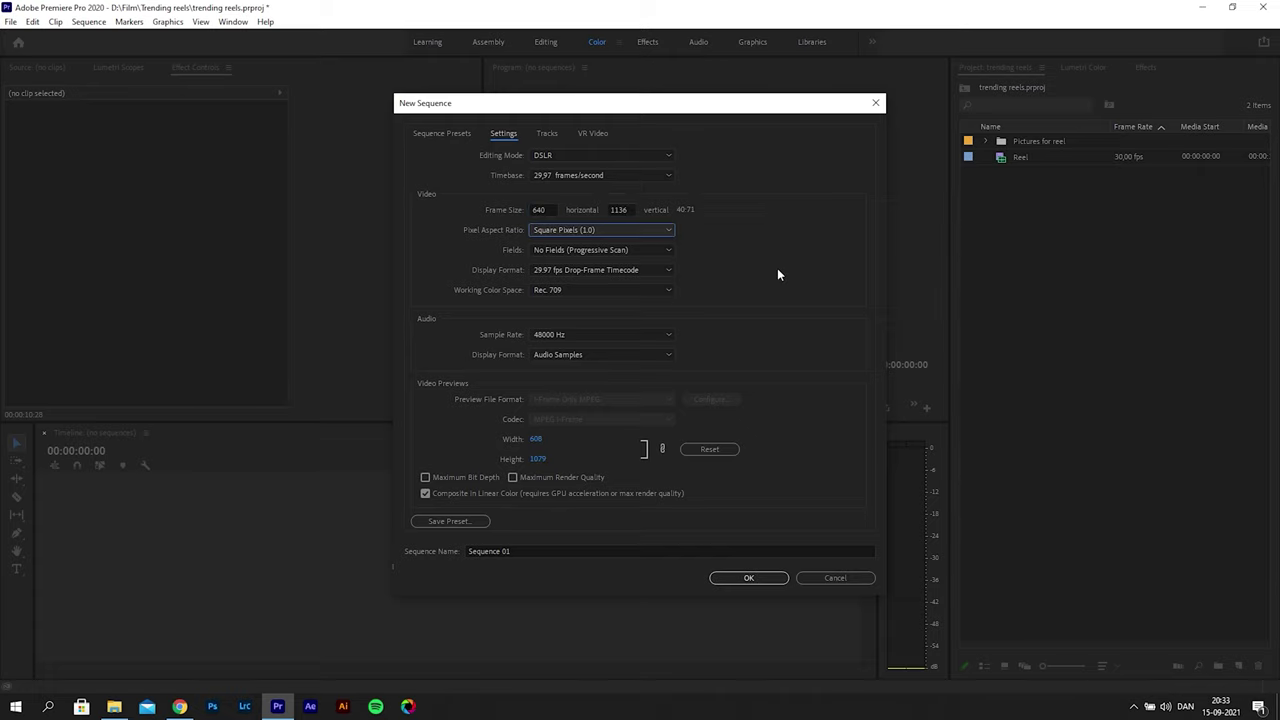
click(743, 579)
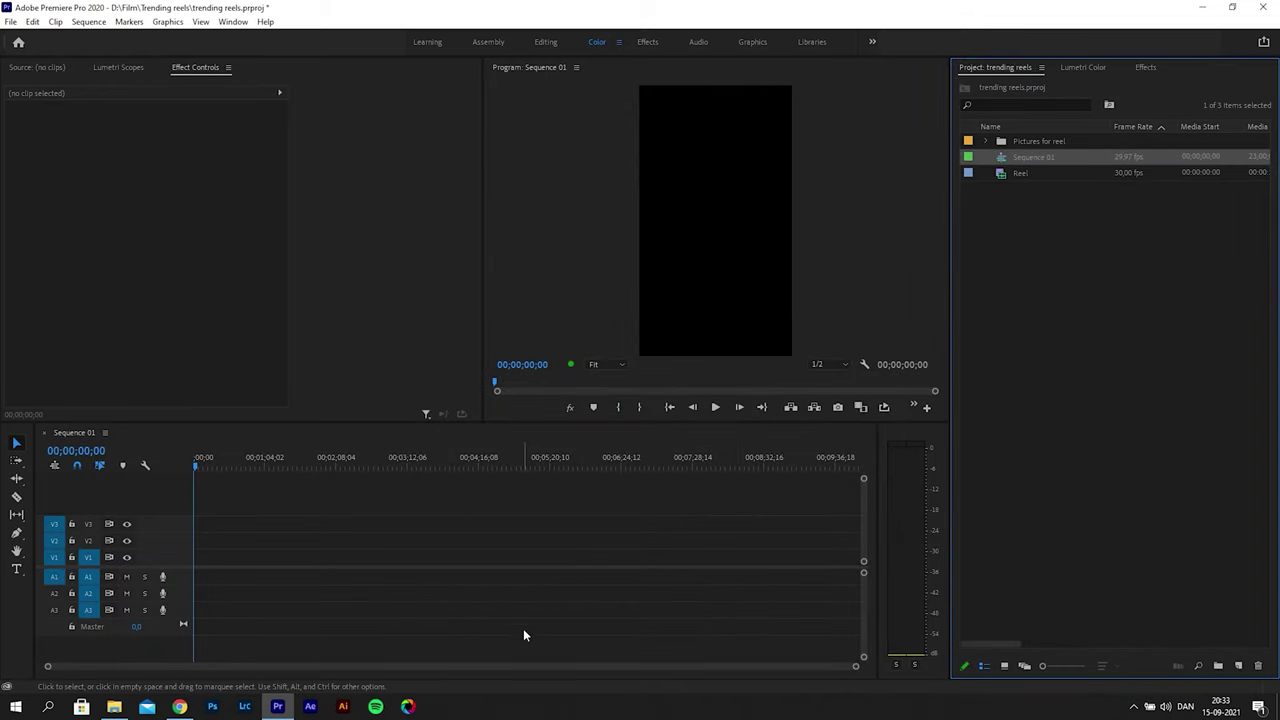
Place the Reel clip at the start of Sequence 01, keeping the existing sequence settings, and play it briefly
drag(1021, 181, 194, 570)
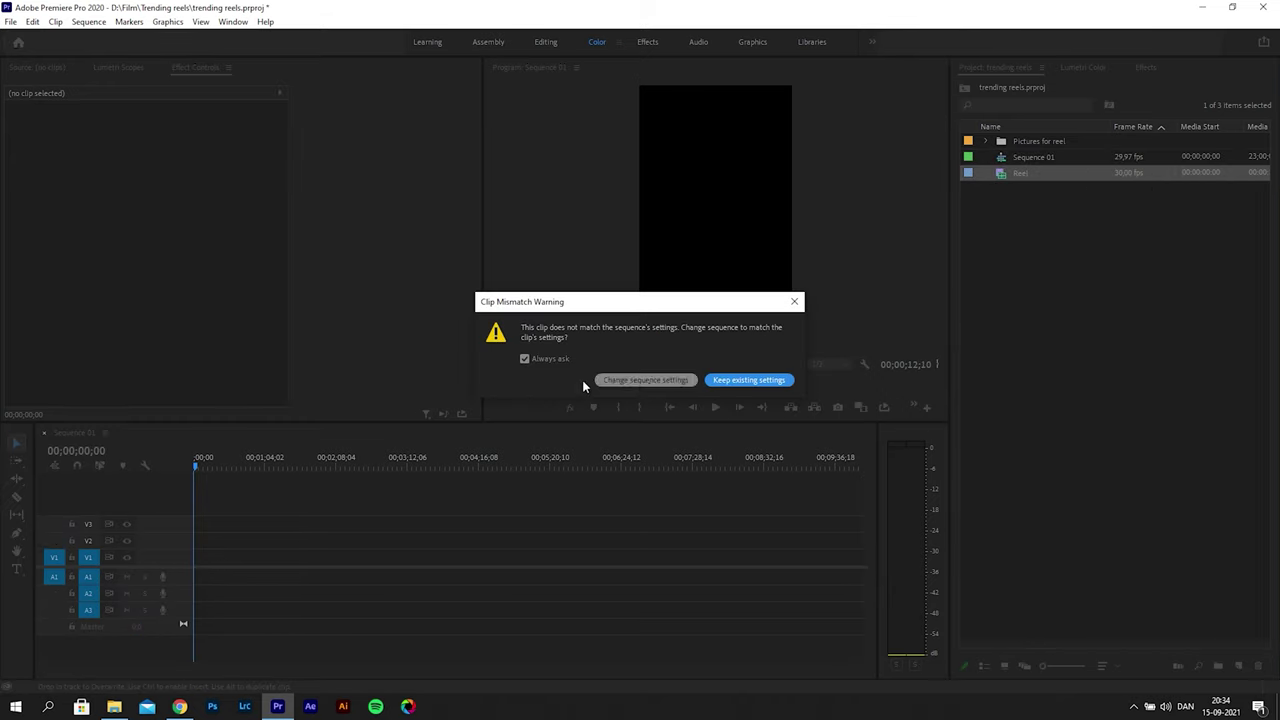
click(753, 379)
drag(849, 667, 90, 666)
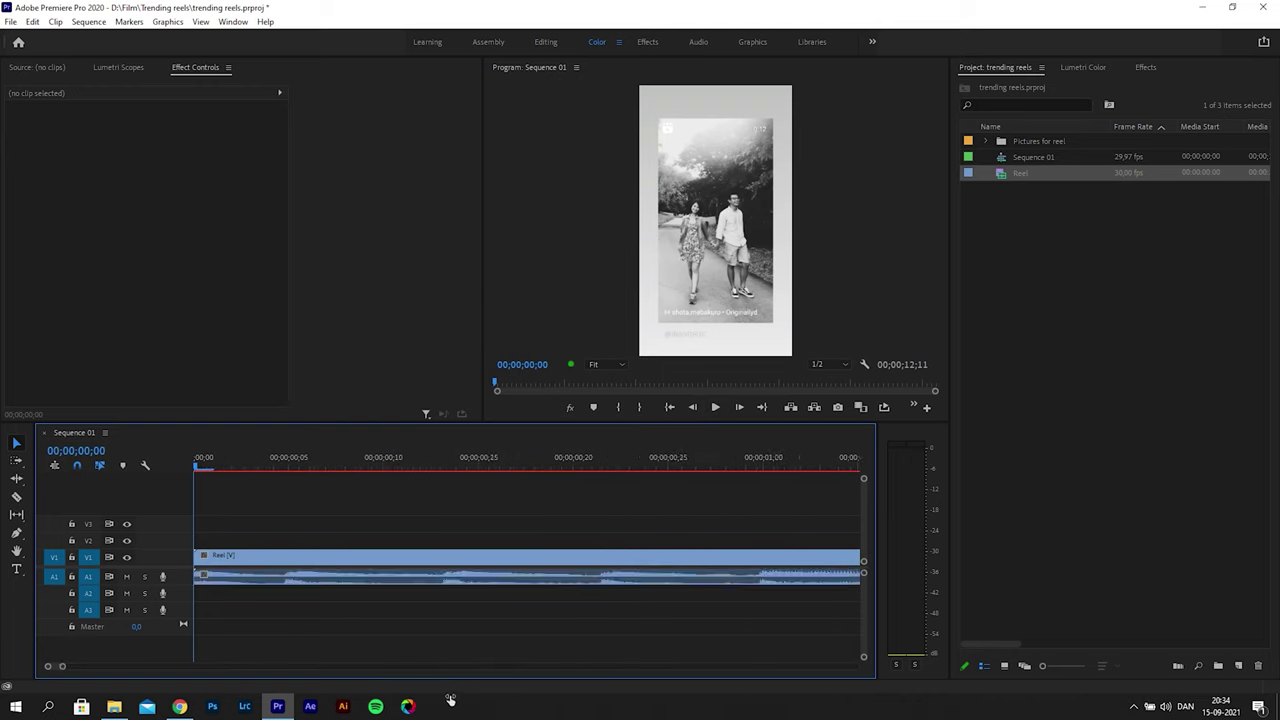
key(space)
key(space)
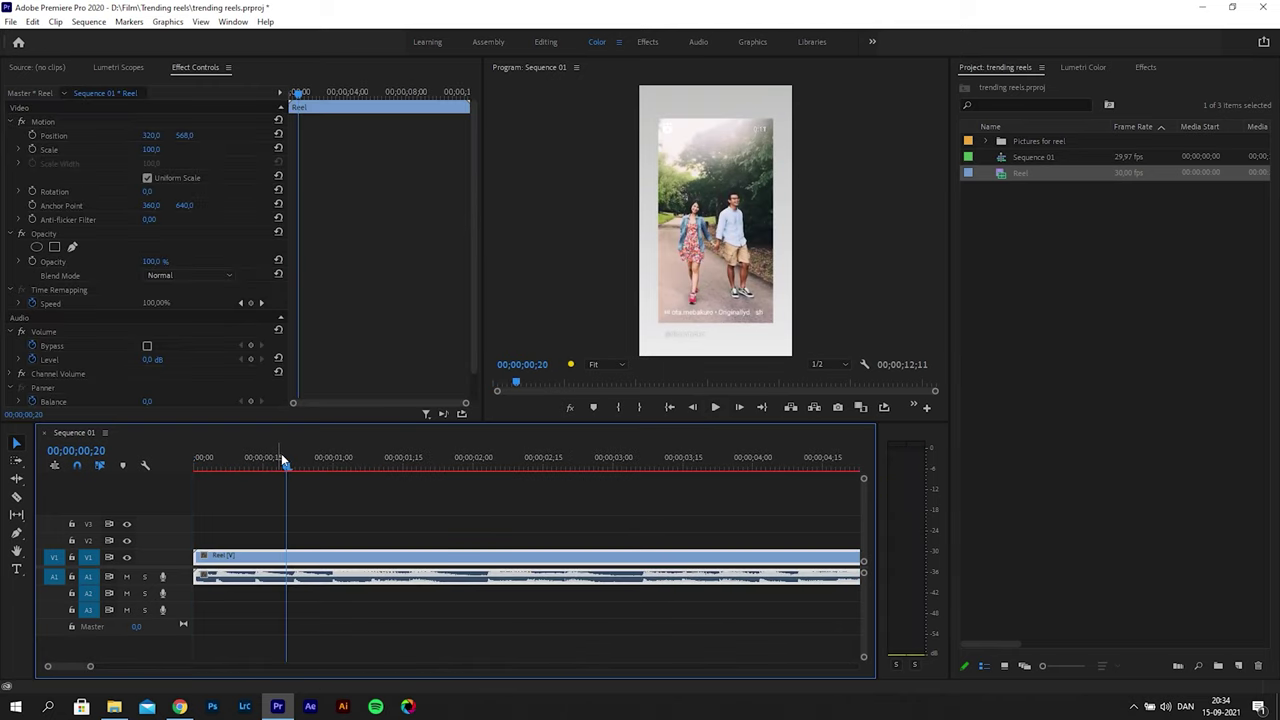
Enlarge the Audio 1 track to show the waveform and play the sequence from its start
drag(282, 456, 314, 500)
drag(186, 588, 176, 639)
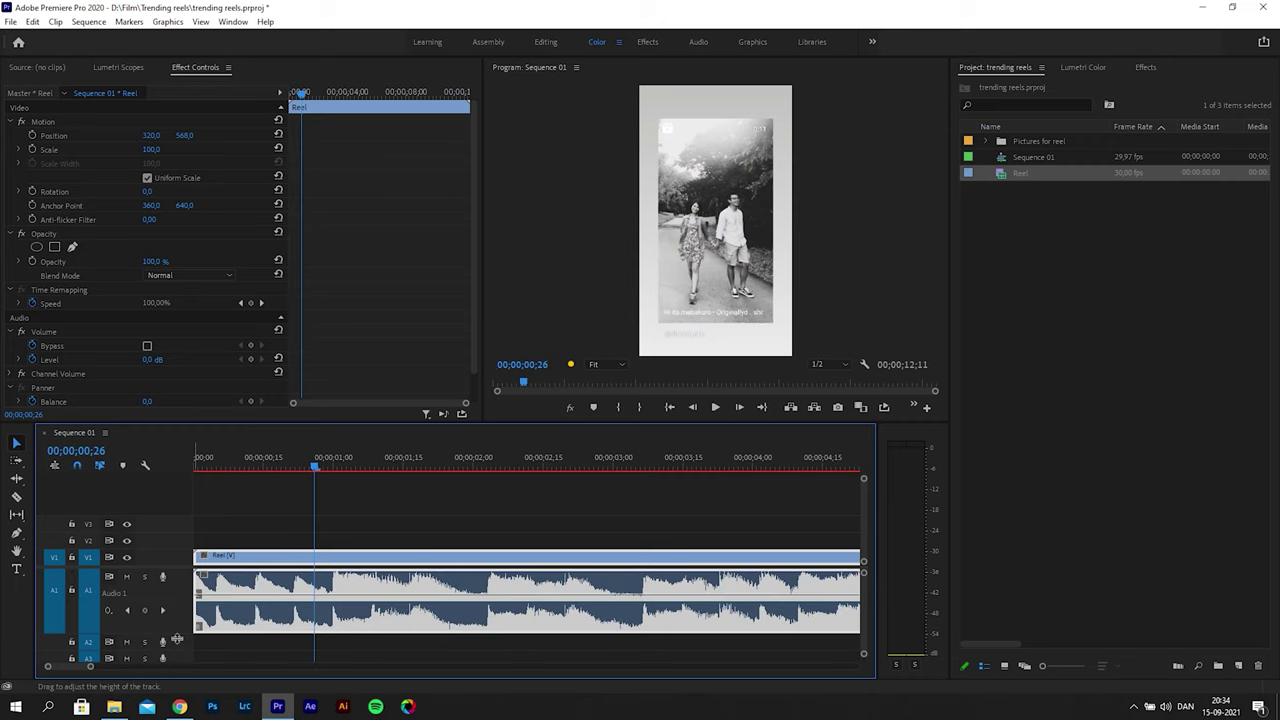
drag(318, 485, 142, 472)
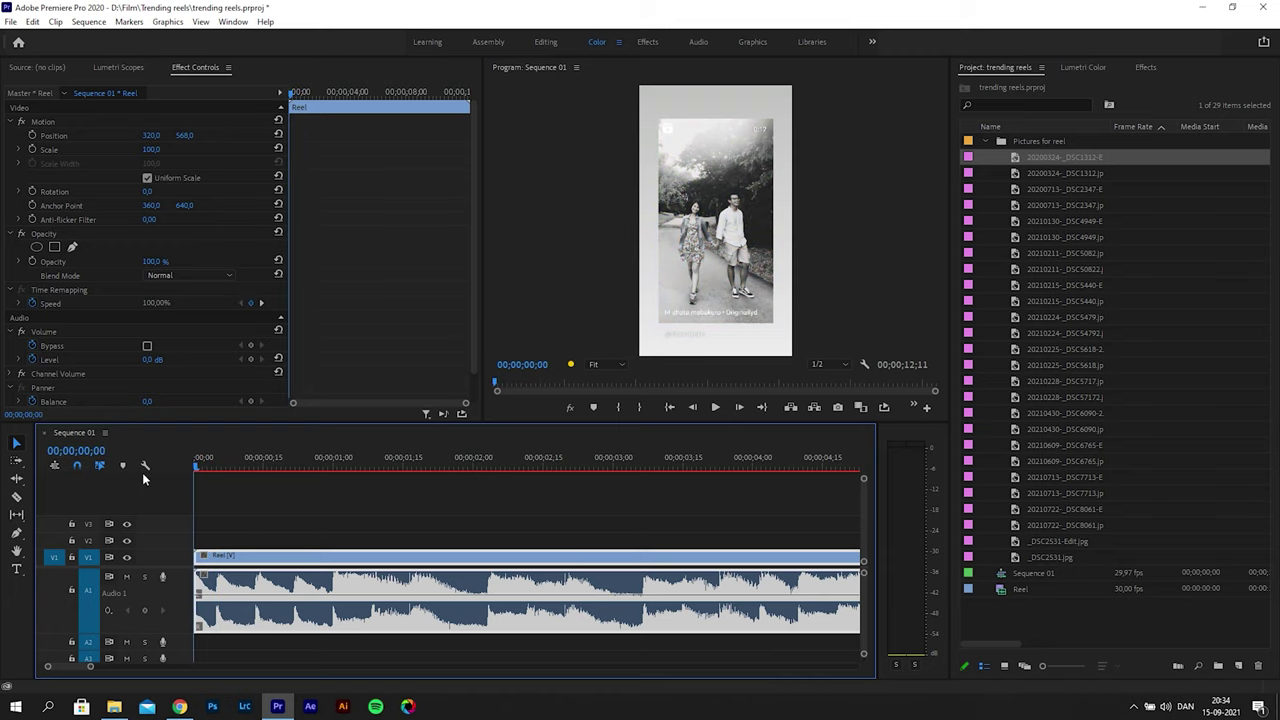
key(space)
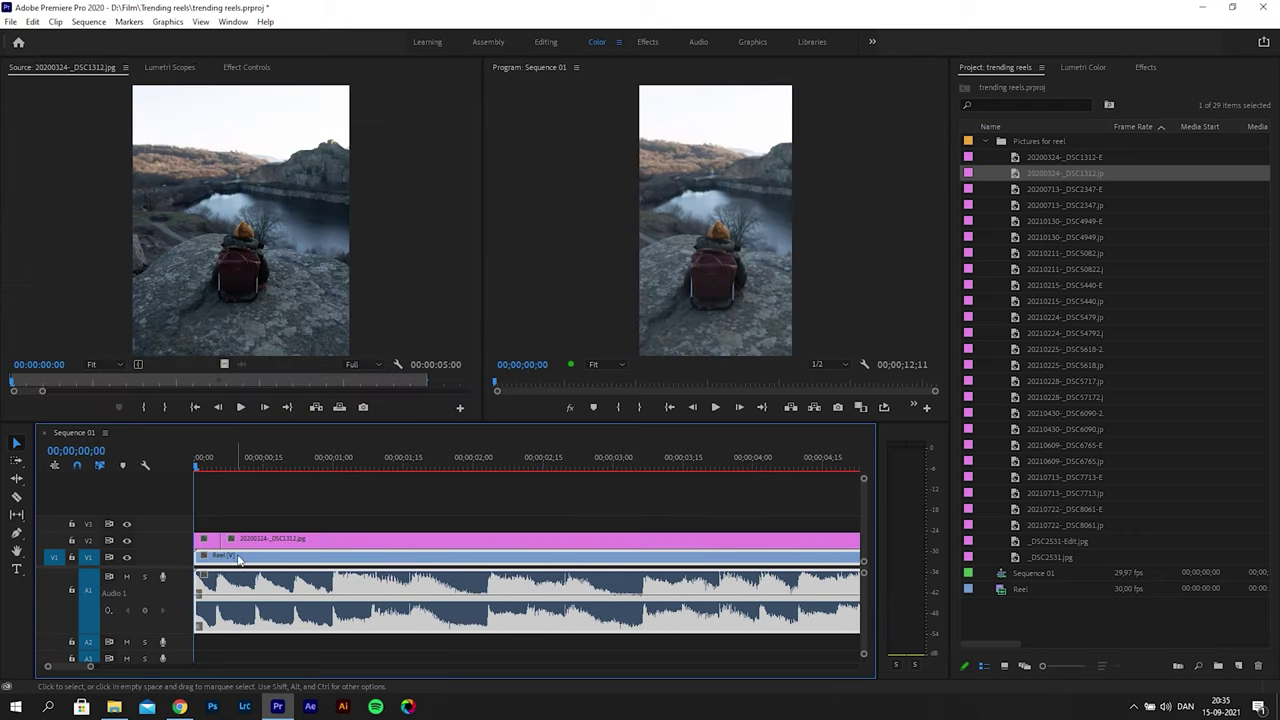
Move the Reel video to track V3 above the picture clips and lower its opacity to 46%
drag(238, 558, 238, 526)
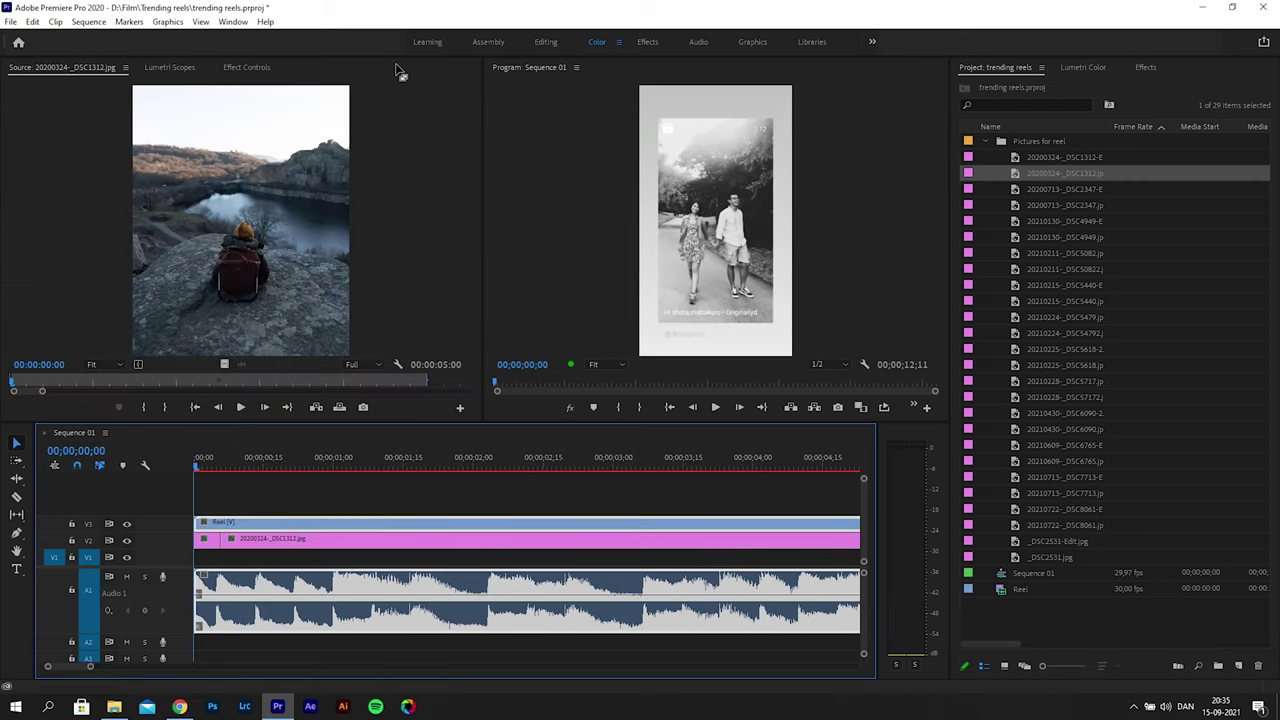
click(246, 67)
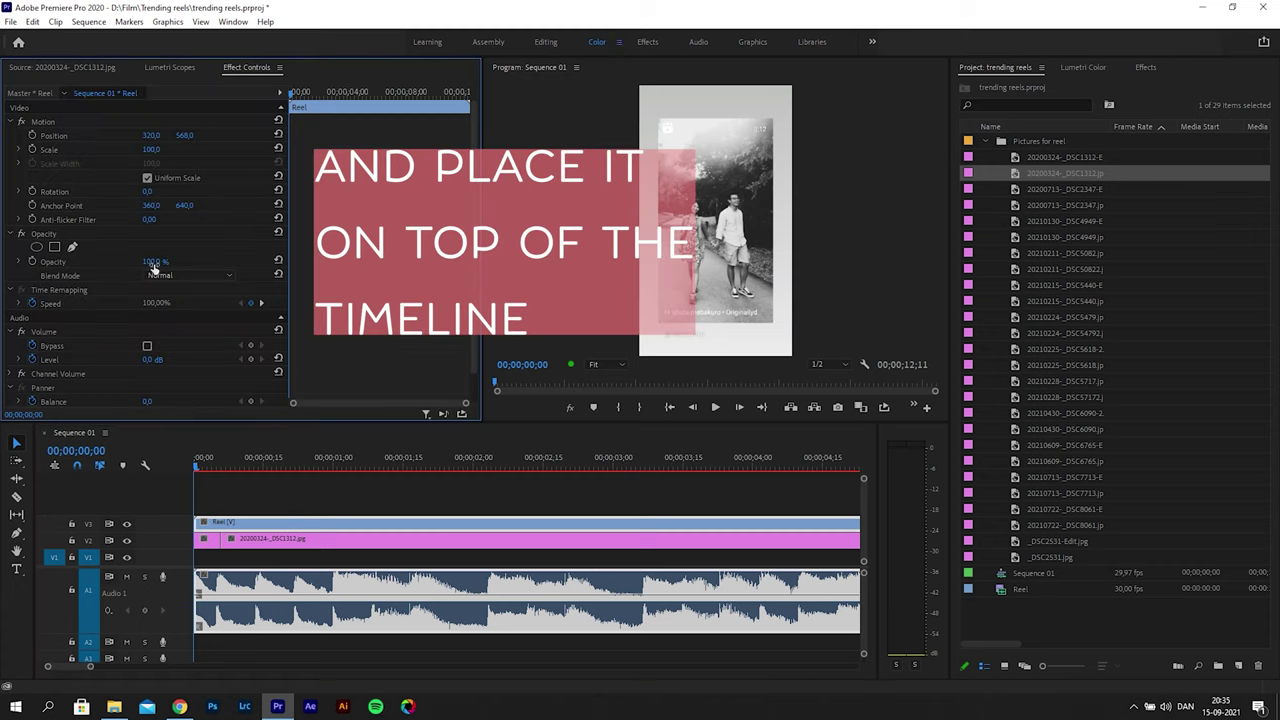
drag(153, 262, 147, 262)
Trim the opening picture on V2 to end at 00;00;00;04 and cut off the next picture clip's start up to 00;00;00;07
drag(197, 467, 210, 478)
drag(221, 541, 212, 541)
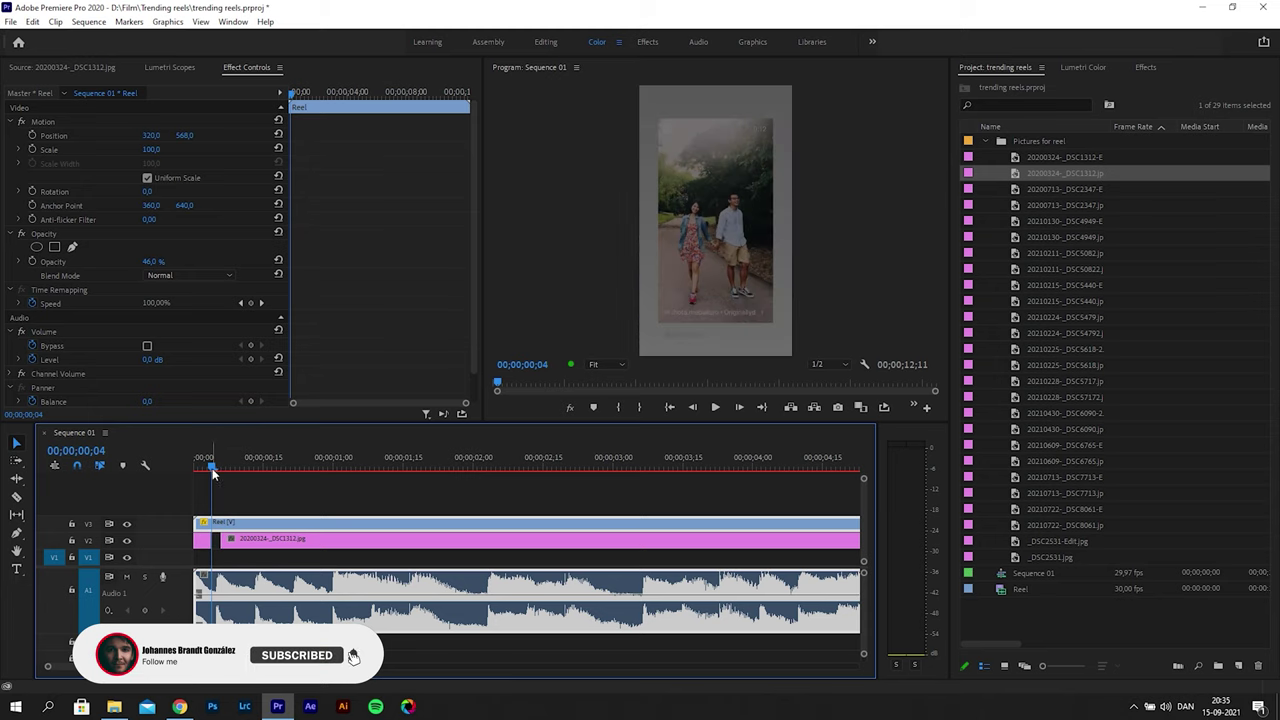
drag(214, 473, 228, 474)
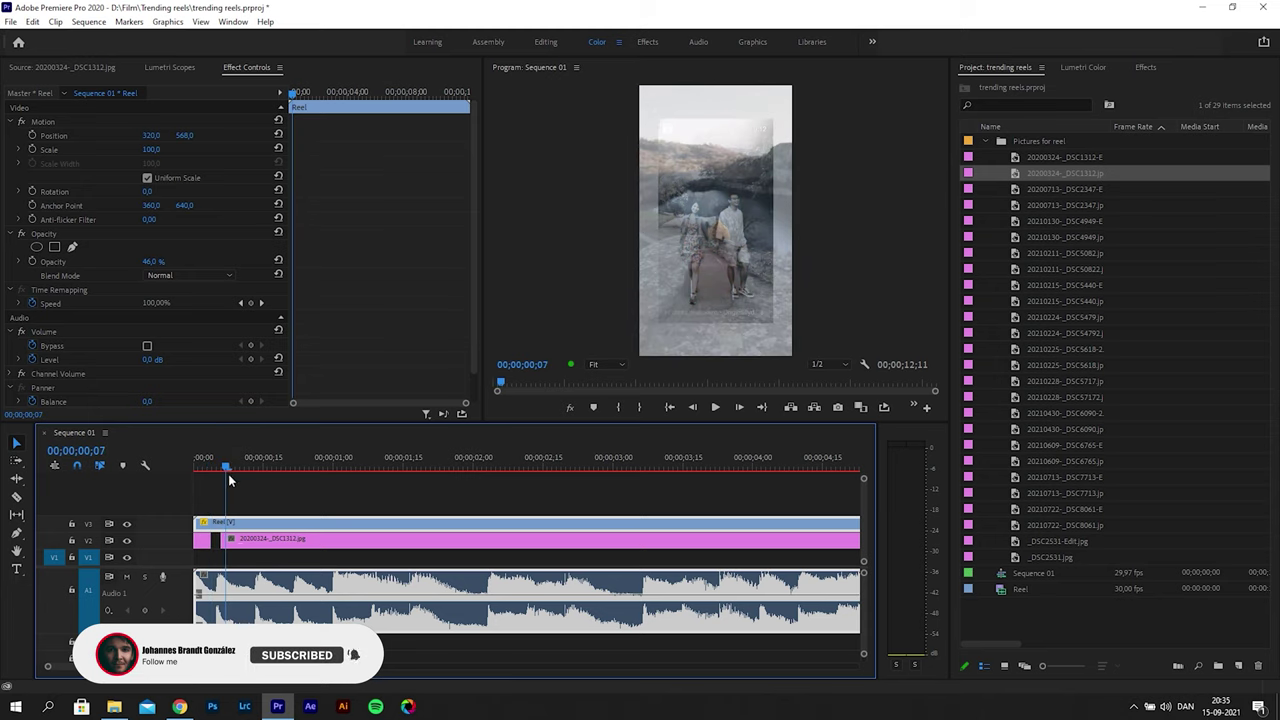
key(c)
click(228, 545)
key(v)
click(219, 542)
key(Delete)
Cut the 20200324-_DSC1312.jpg clip twice just before the 15-frame mark and delete the short piece between the cuts
drag(221, 471, 288, 469)
key(c)
click(245, 545)
key(ctrl+z)
key(Right)
click(249, 546)
click(264, 545)
key(v)
click(257, 543)
key(Delete)
Cut out the piece of the V2 picture clip that ends at 00;00;00;23
click(290, 548)
click(302, 547)
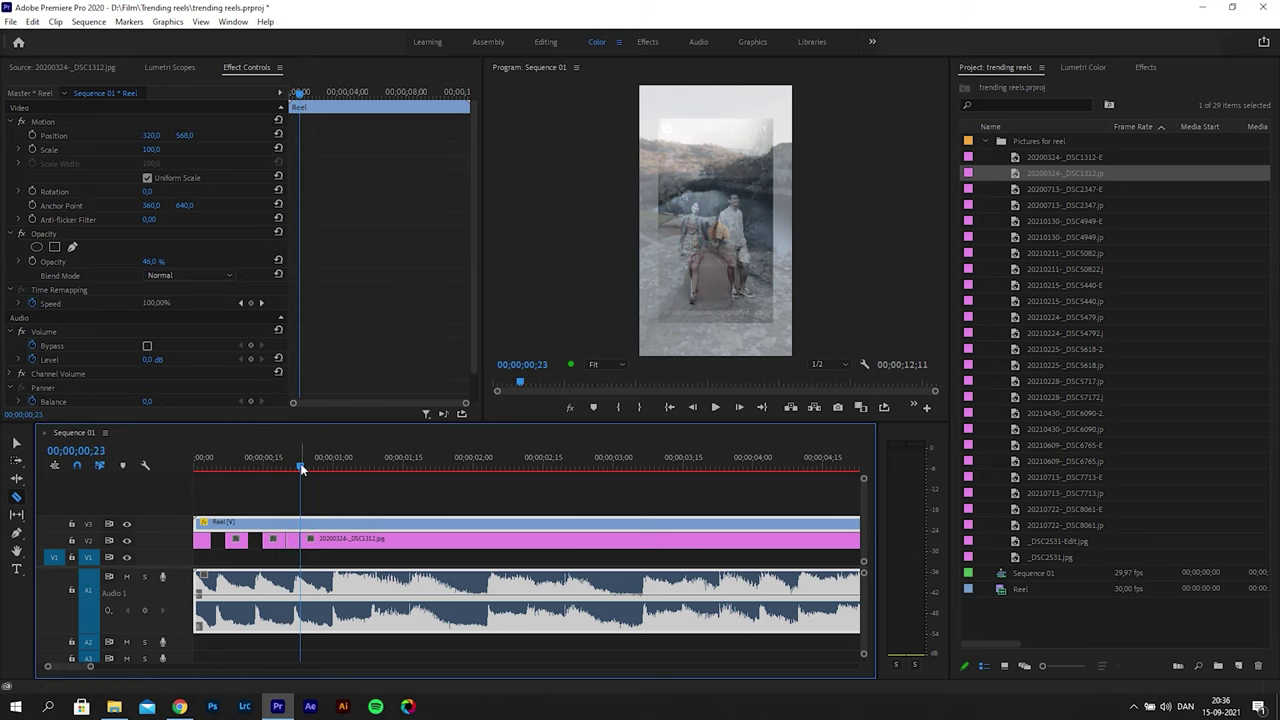
key(v)
click(294, 543)
key(Delete)
Cut out the short piece of the V2 picture clip around 00;00;01;00
key(c)
click(321, 546)
drag(321, 469, 501, 466)
click(339, 546)
click(329, 543)
key(Delete)
Cut the last V2 picture clip at about 00;00;01;15 and delete everything after it on that track
key(c)
click(407, 546)
click(396, 545)
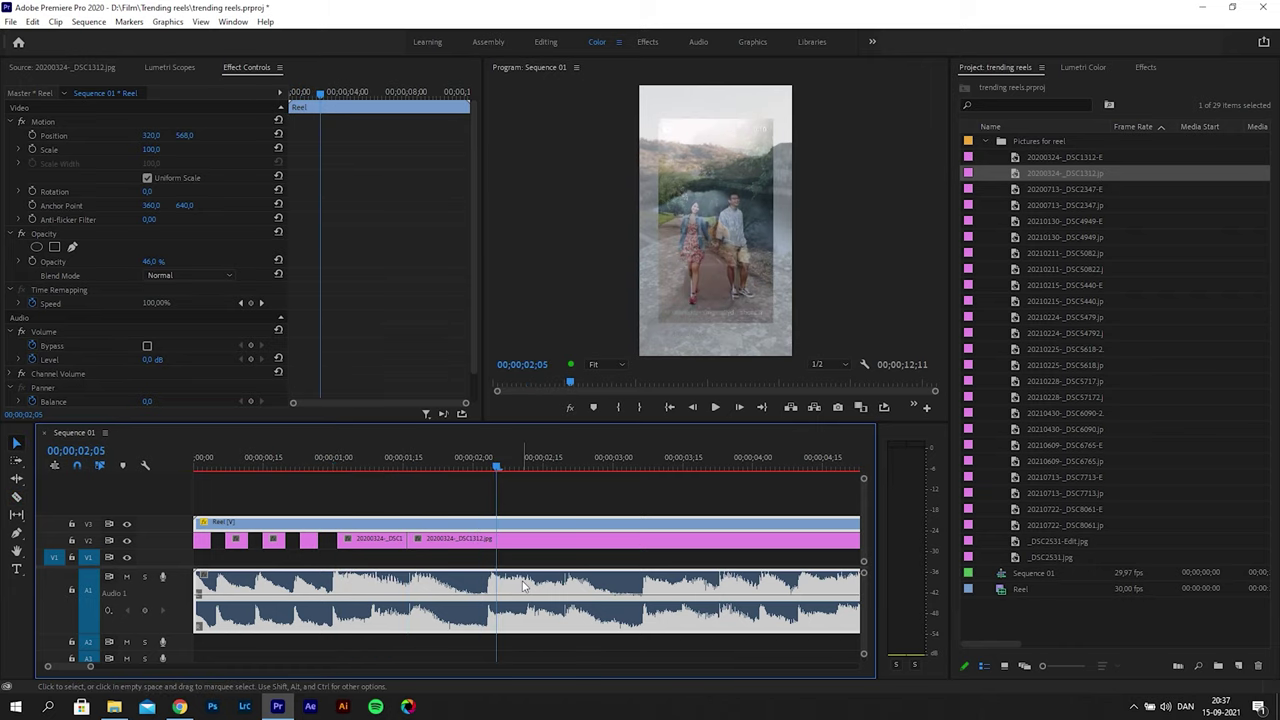
key(c)
key(v)
click(520, 546)
key(Delete)
click(469, 546)
key(Delete)
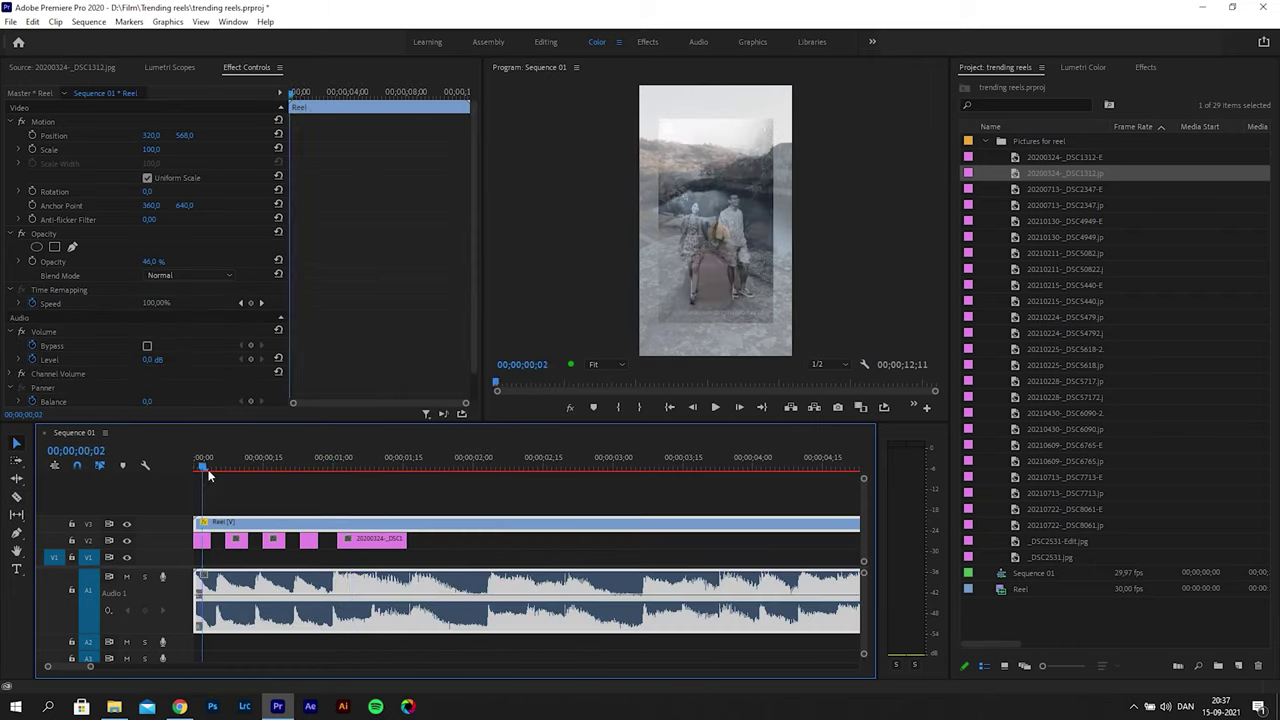
Place 20200324-_DSC1312-Edit.jpg on V1 to fill the gaps between and after the V2 picture clips
drag(205, 469, 407, 468)
double_click(1072, 187)
double_click(1047, 160)
drag(1047, 159, 208, 560)
drag(312, 568, 431, 568)
Cut the last 20200324-_DSC1312-Edit.jpg clip at 00;00;02;06 and delete the rest of it
click(488, 467)
drag(490, 481, 502, 500)
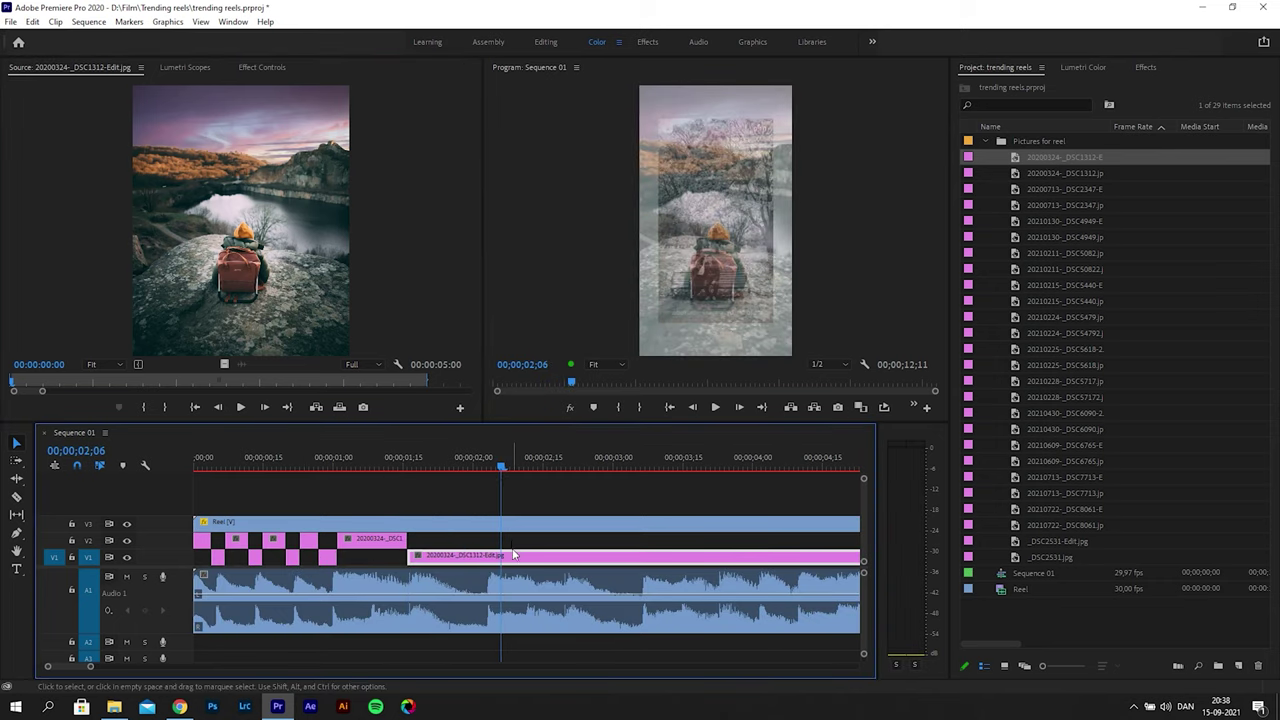
key(c)
click(504, 557)
click(523, 560)
key(Delete)
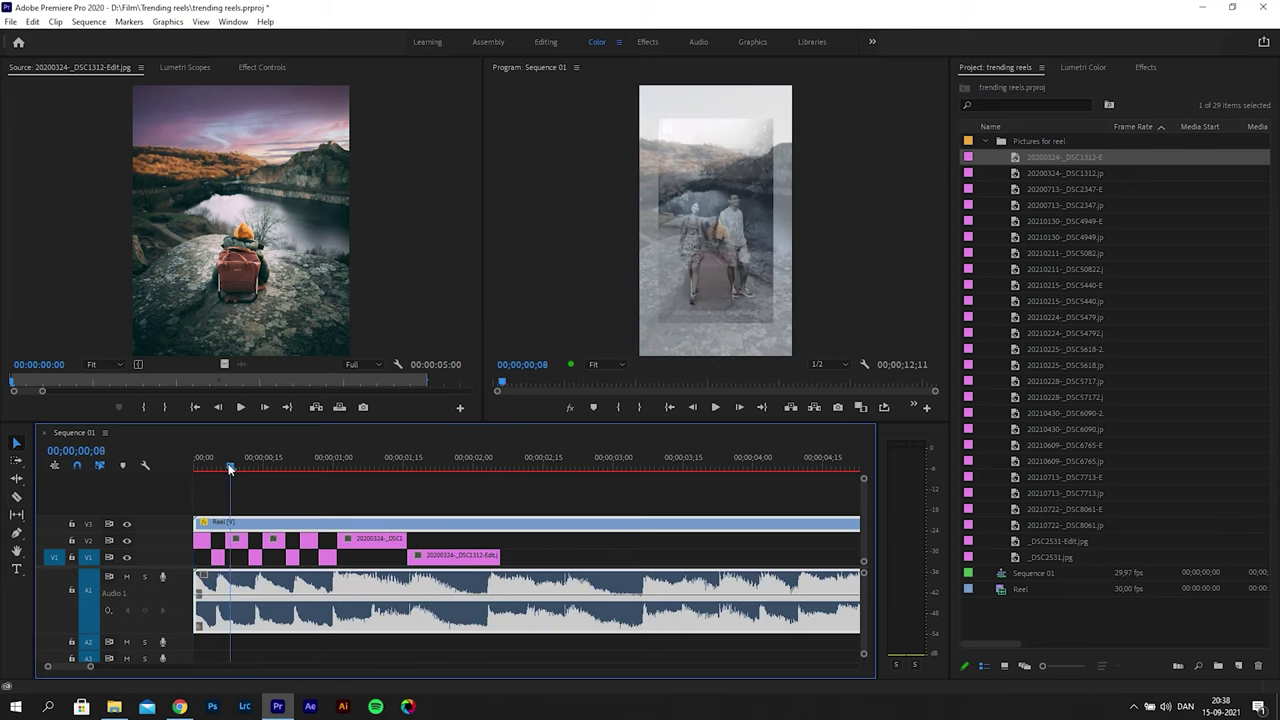
Play the picture edit from the start with the Reel track V3 hidden
key(Home)
key(space)
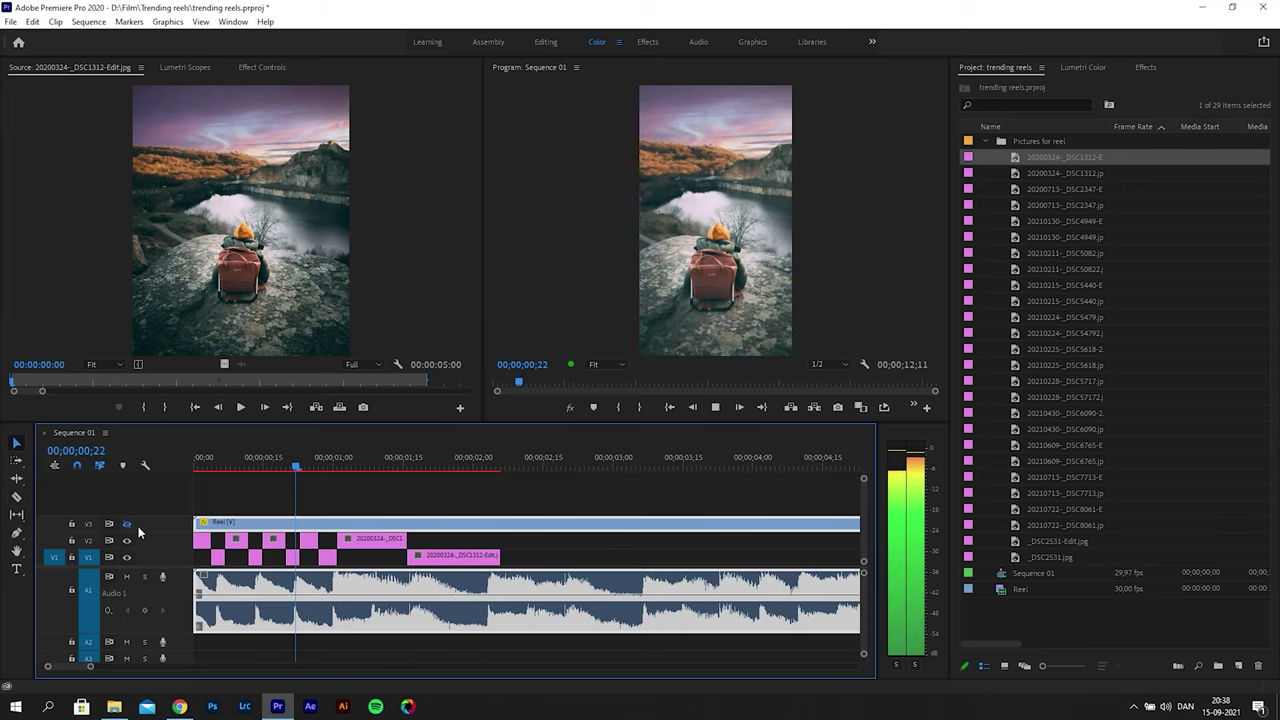
key(space)
click(193, 466)
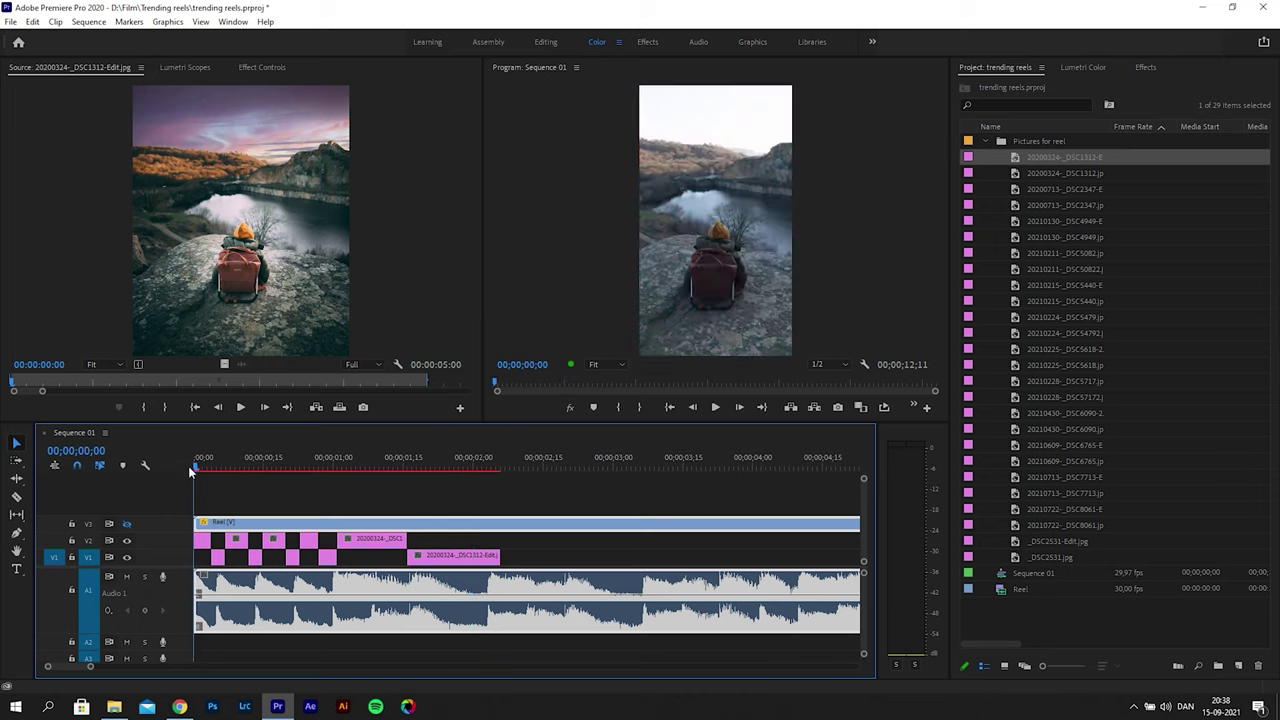
key(space)
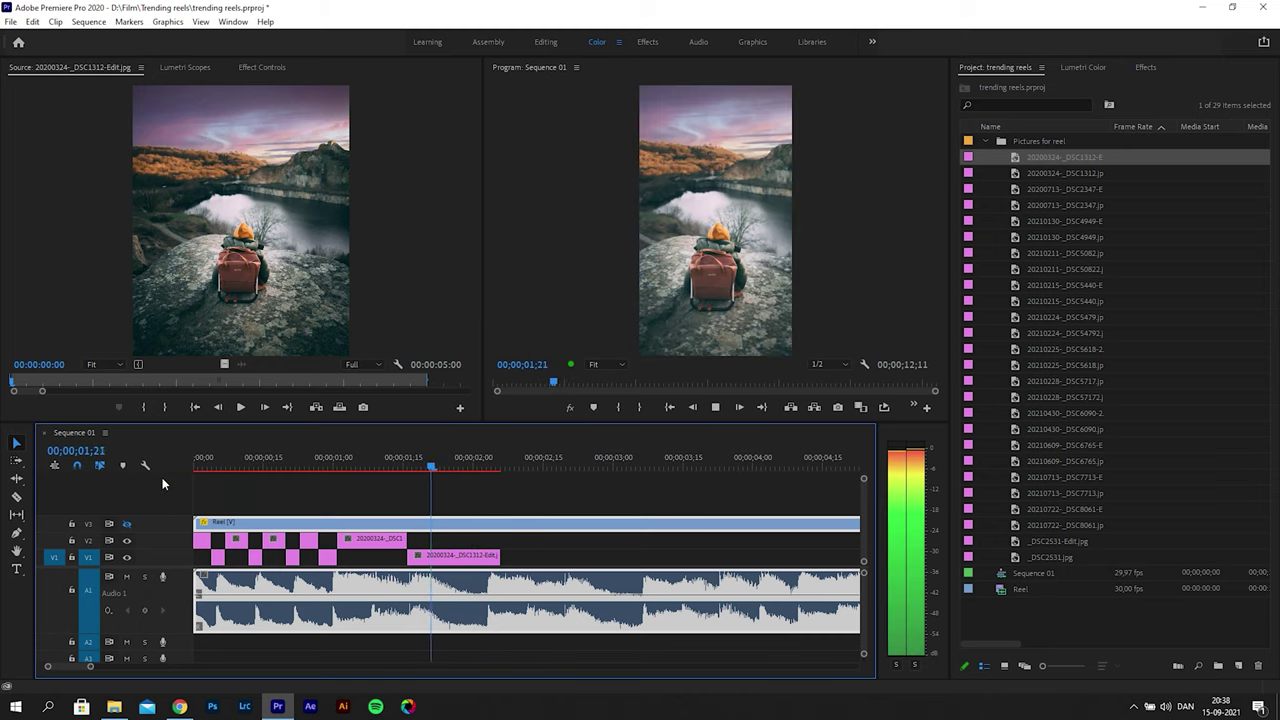
key(space)
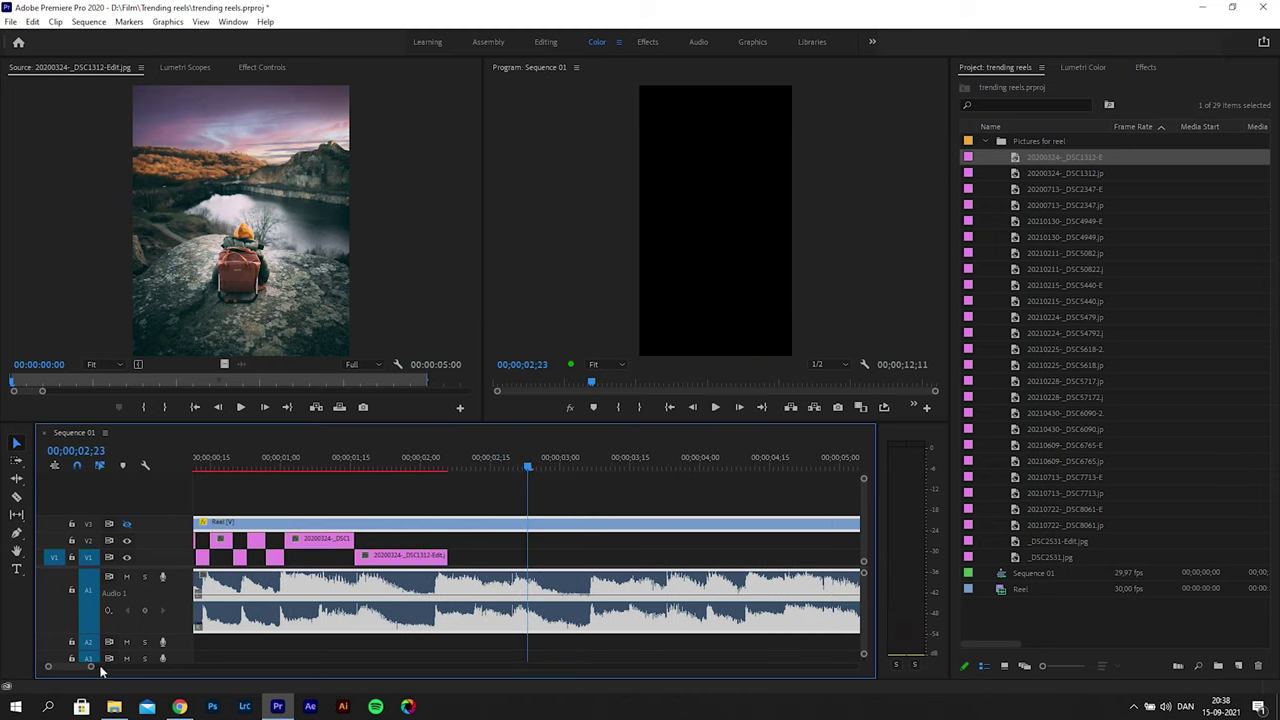
Show track V3 again and add 20210130-_DSC4949.jpg to V1 from 00;00;02;06 to 00;00;02;17
click(412, 467)
drag(443, 473, 449, 471)
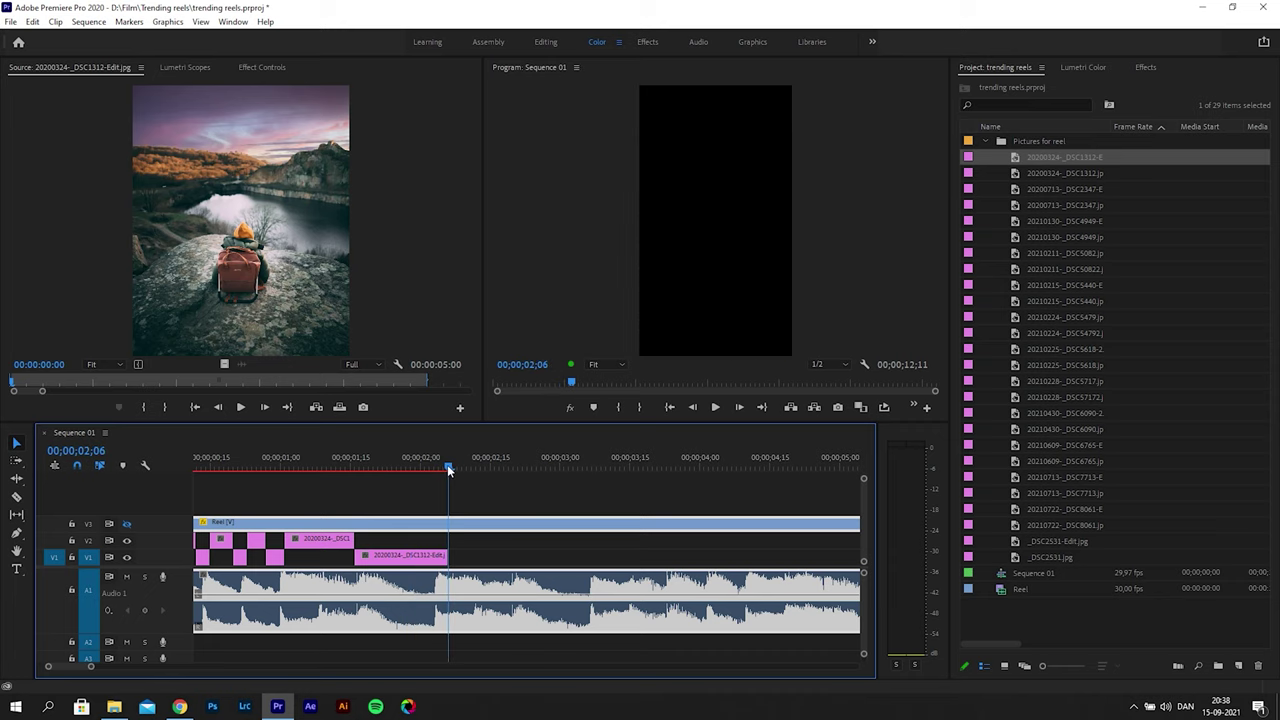
click(127, 524)
double_click(1043, 189)
double_click(1043, 237)
drag(240, 220, 450, 557)
drag(449, 468, 500, 472)
Add 20210130-_DSC4949-Editfuld-2.jpg and the 20210211-_DSC50822 picture on V1, ending the second at 00;00;03;24
double_click(1043, 221)
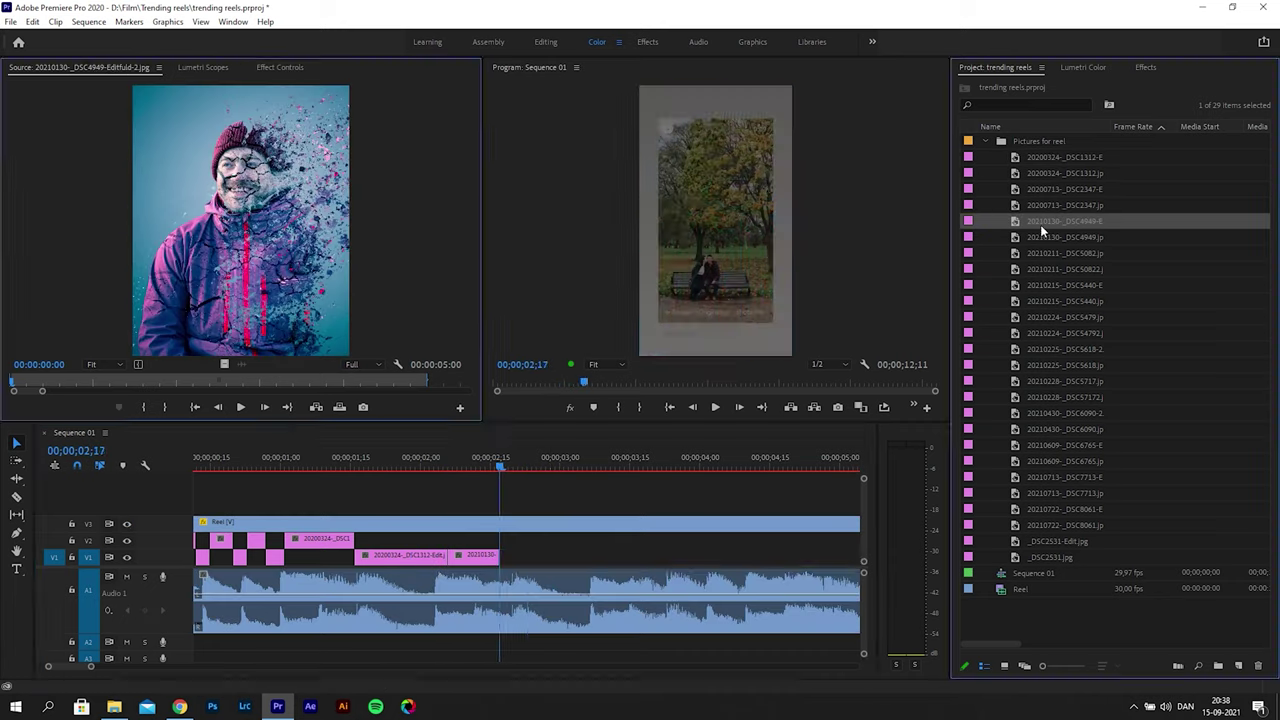
drag(240, 220, 502, 557)
double_click(1053, 254)
double_click(1053, 269)
drag(240, 220, 604, 557)
key(c)
drag(601, 468, 672, 468)
Add 20210211-_DSC5082.jpg to V1 from 00;00;03;24, directly after the previous picture
double_click(1046, 255)
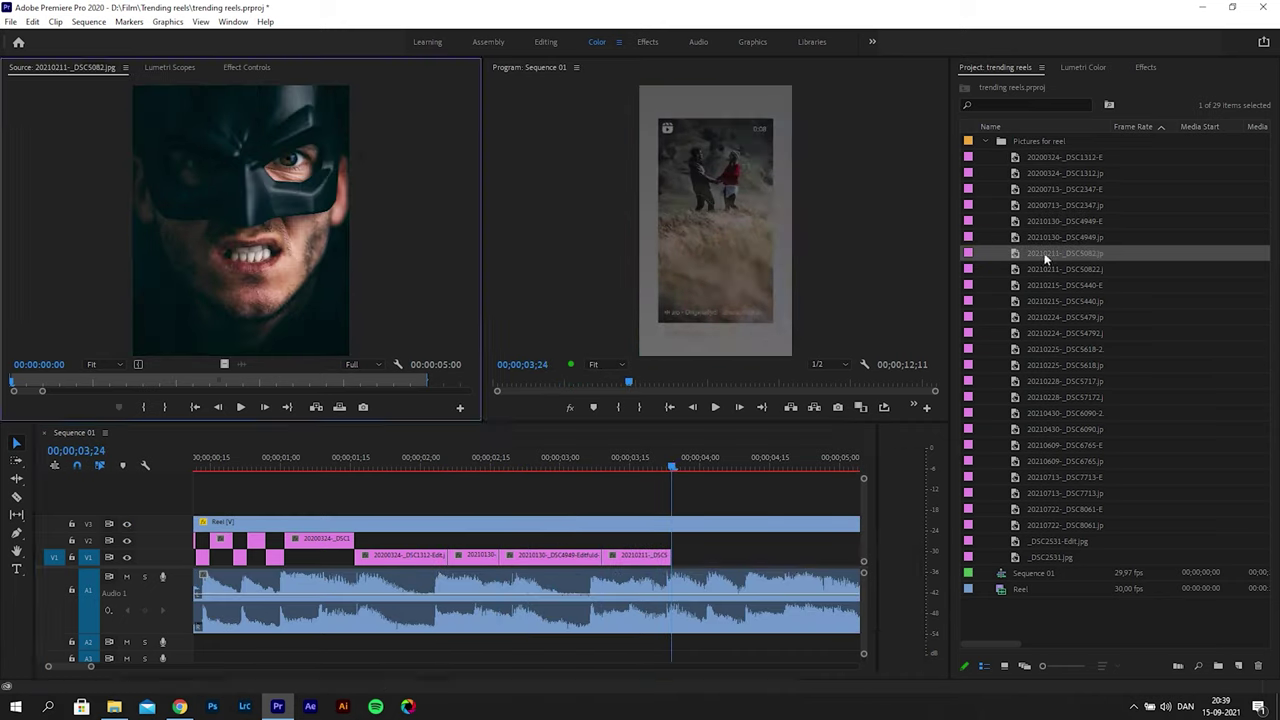
drag(240, 220, 674, 557)
click(598, 468)
drag(598, 468, 717, 468)
drag(91, 666, 94, 668)
Add the 20210215-_DSC5440 picture on V1 up to 00;00;04;27, followed by its edited version 20210215-_DSC5440-E
click(400, 523)
drag(390, 468, 446, 468)
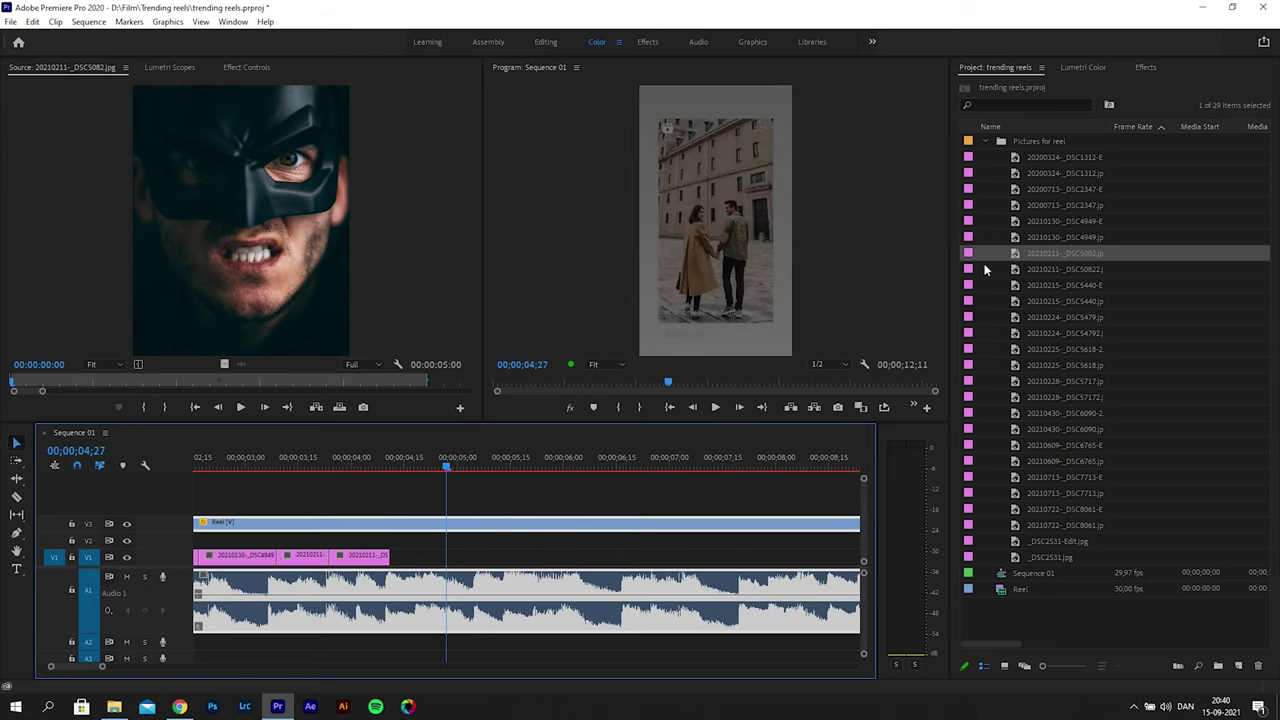
double_click(1043, 301)
drag(240, 220, 392, 557)
double_click(1043, 285)
drag(240, 220, 450, 556)
Play to the next beat and add 20210224-_DSC54792.jpg to V1 after the last picture
key(space)
key(space)
double_click(1050, 333)
drag(1050, 333, 524, 560)
key(space)
key(space)
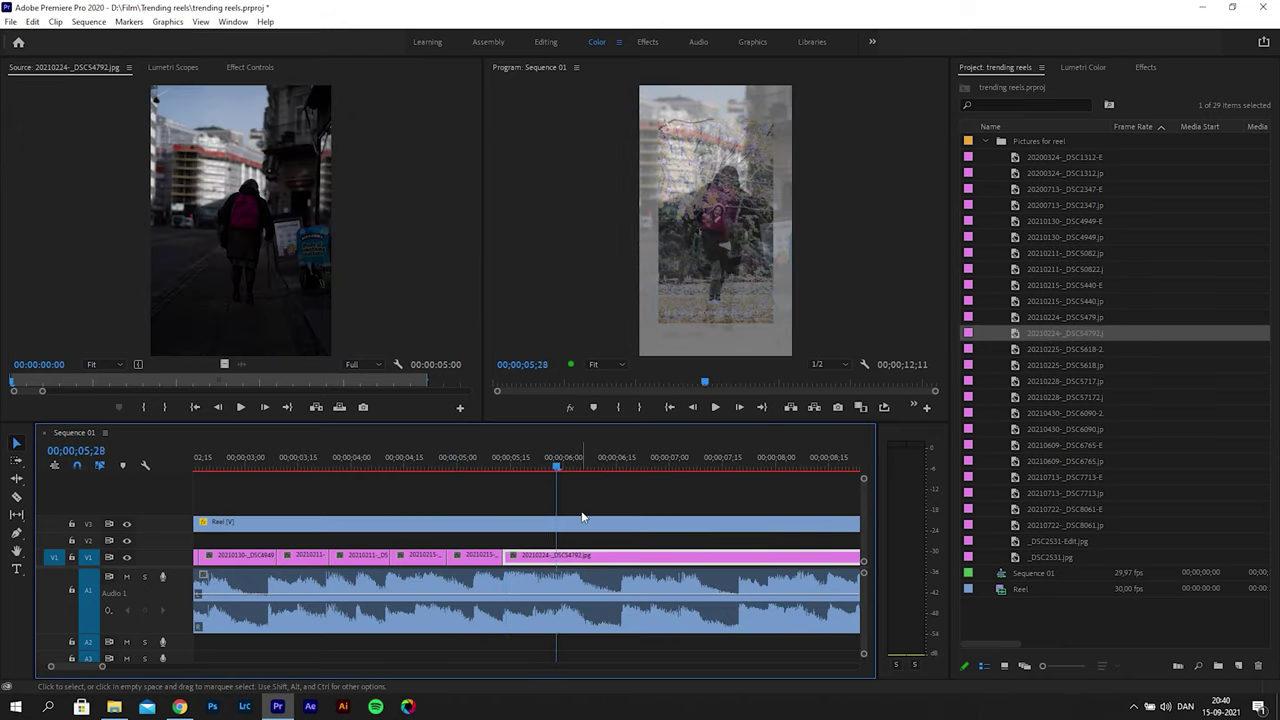
Add the 20210224-_DSC5479 picture to V1 from 00;00;05;28 and play on to the following beat
double_click(1050, 317)
drag(1050, 317, 568, 557)
key(space)
key(space)
Preview the next pictures and add 20210228-_DSC57172 to V1 for the following beat
double_click(1061, 351)
double_click(1060, 397)
drag(1060, 397, 752, 557)
Preview the 20210228-_DSC5717 and 20210430-_DSC6090-2 pictures and view the edit at 00;00;06;05
double_click(1056, 381)
double_click(1054, 413)
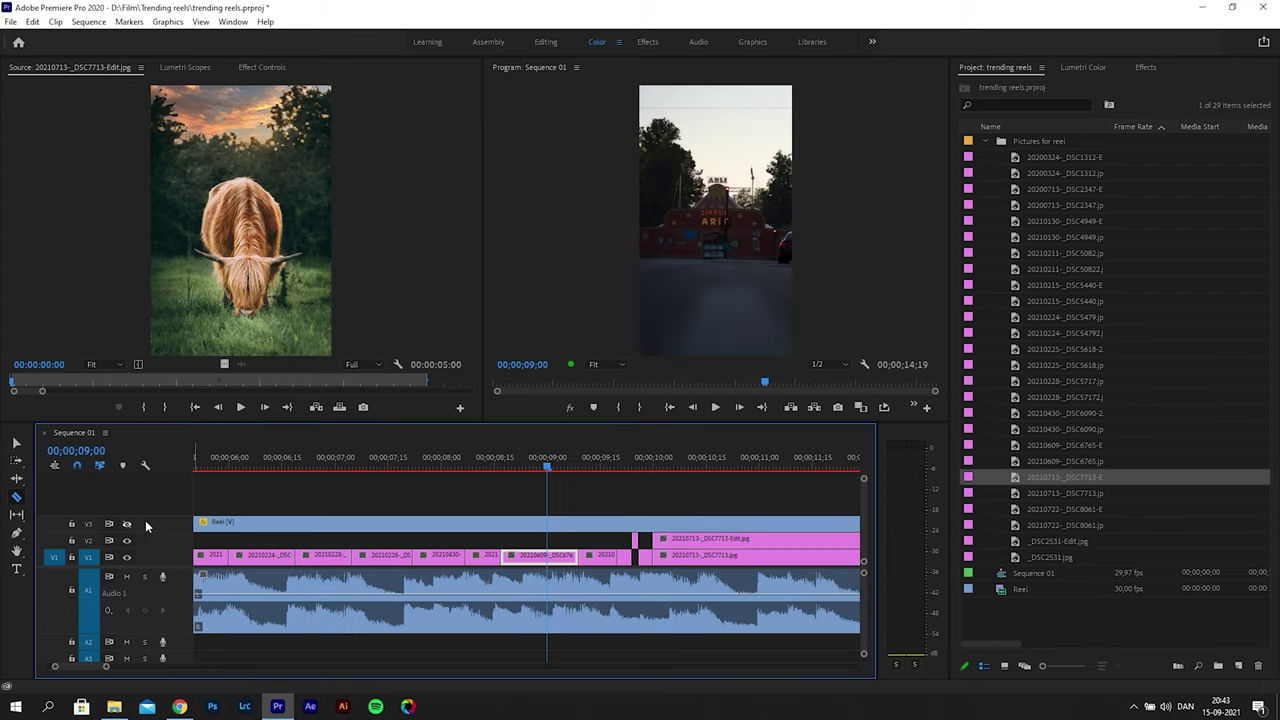
click(247, 470)
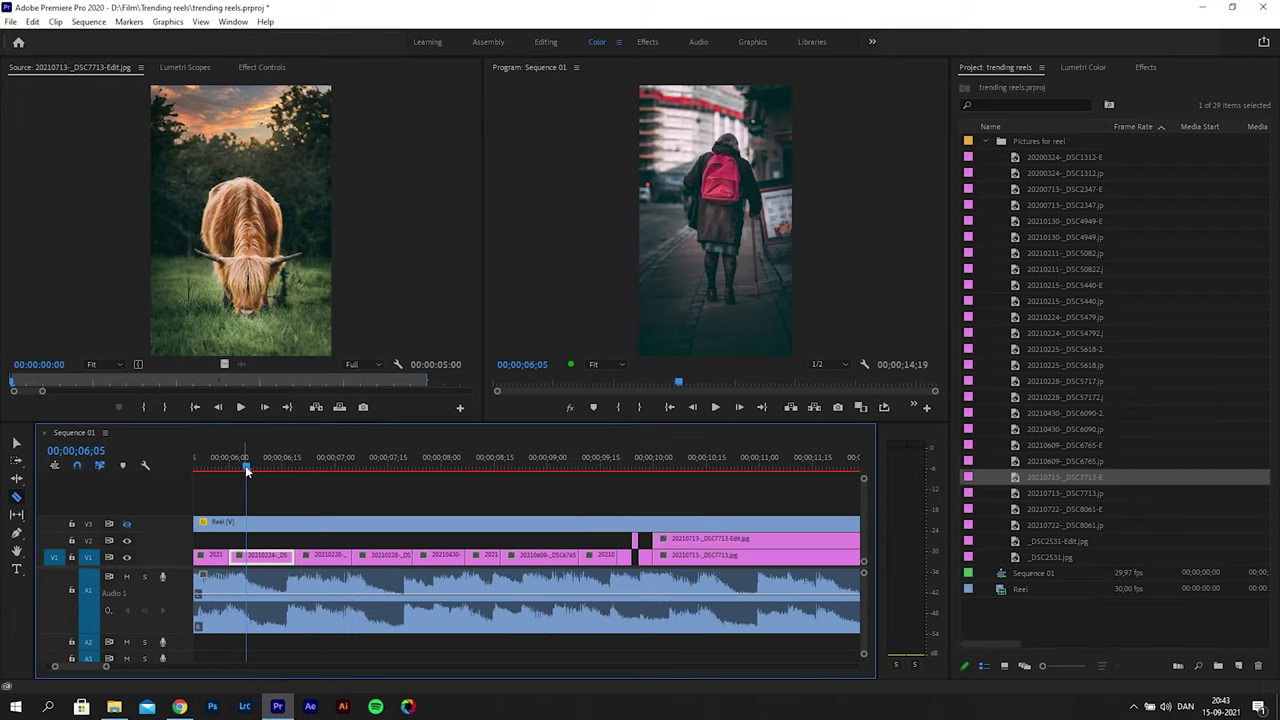
Play back and scrub through the edit to check how the picture changes match the beats
key(Home)
key(space)
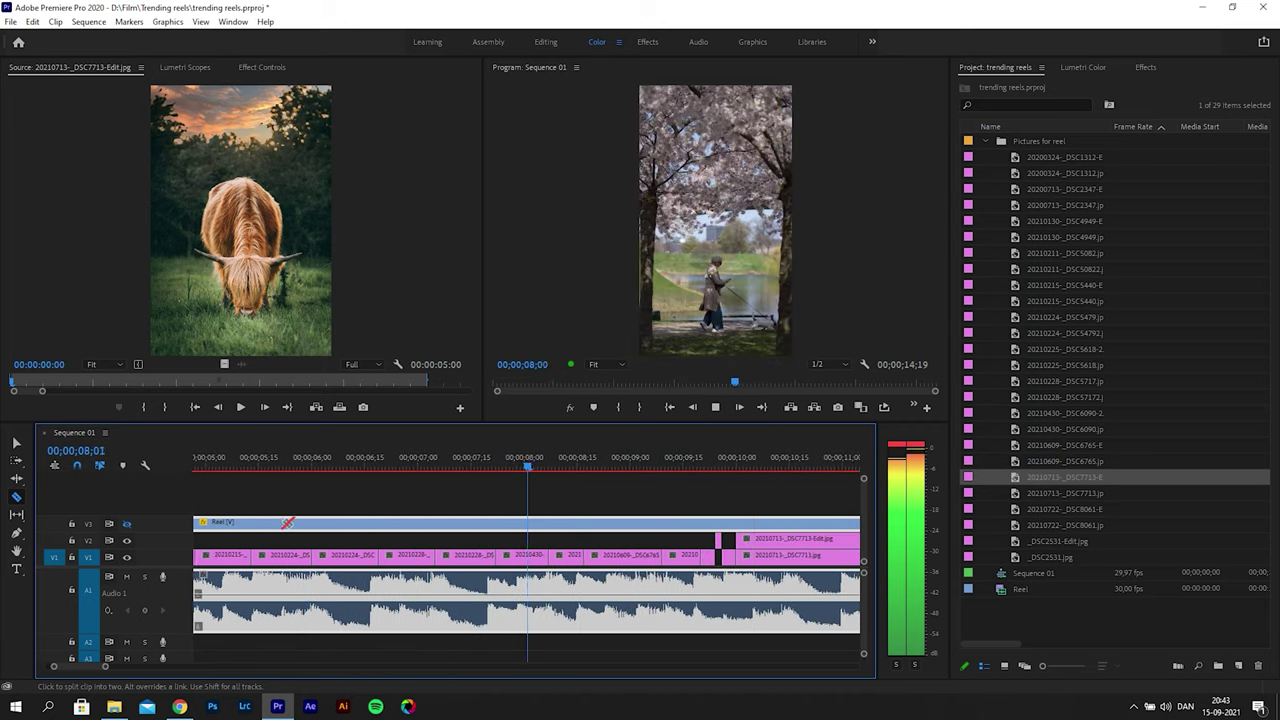
key(space)
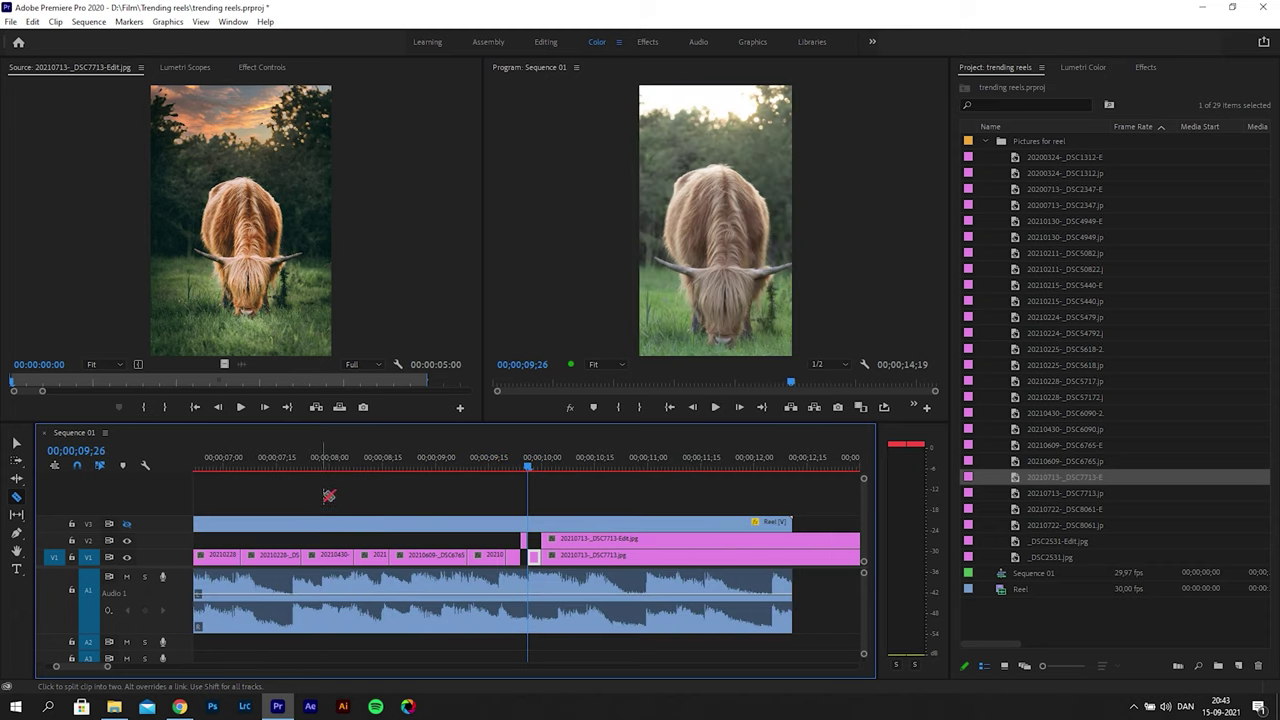
click(331, 467)
key(space)
key(space)
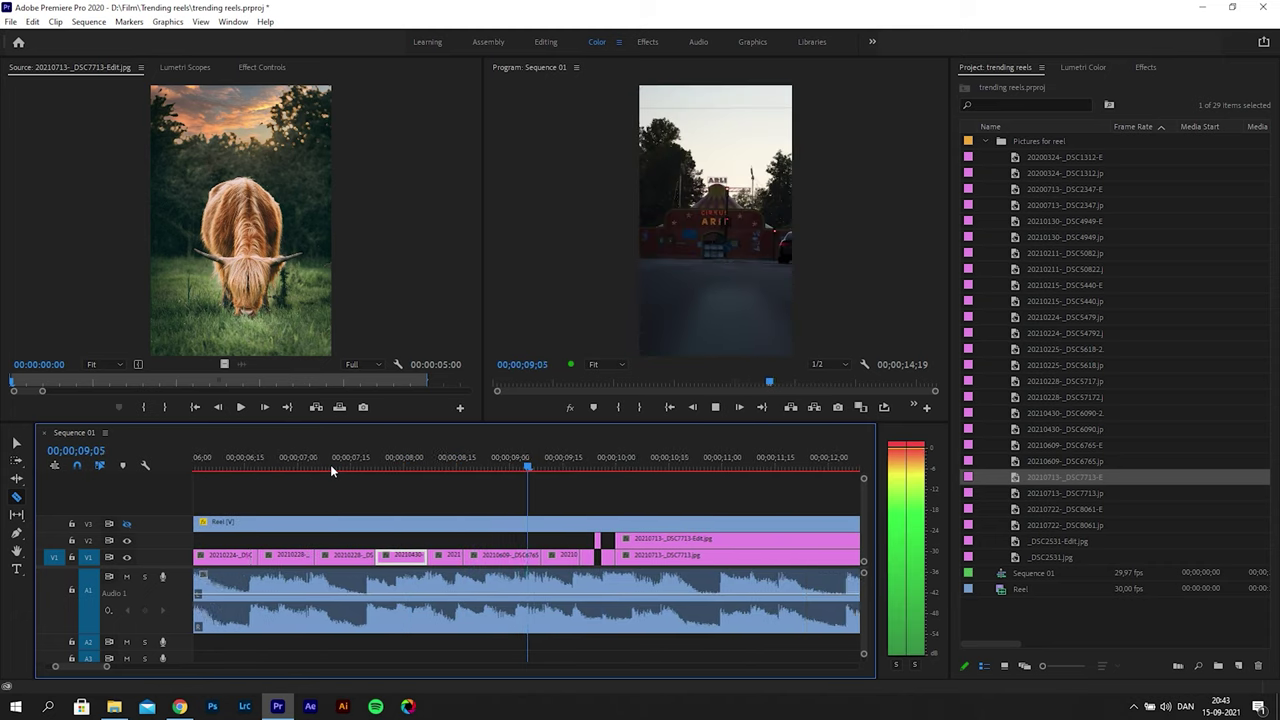
drag(488, 465, 527, 484)
click(126, 523)
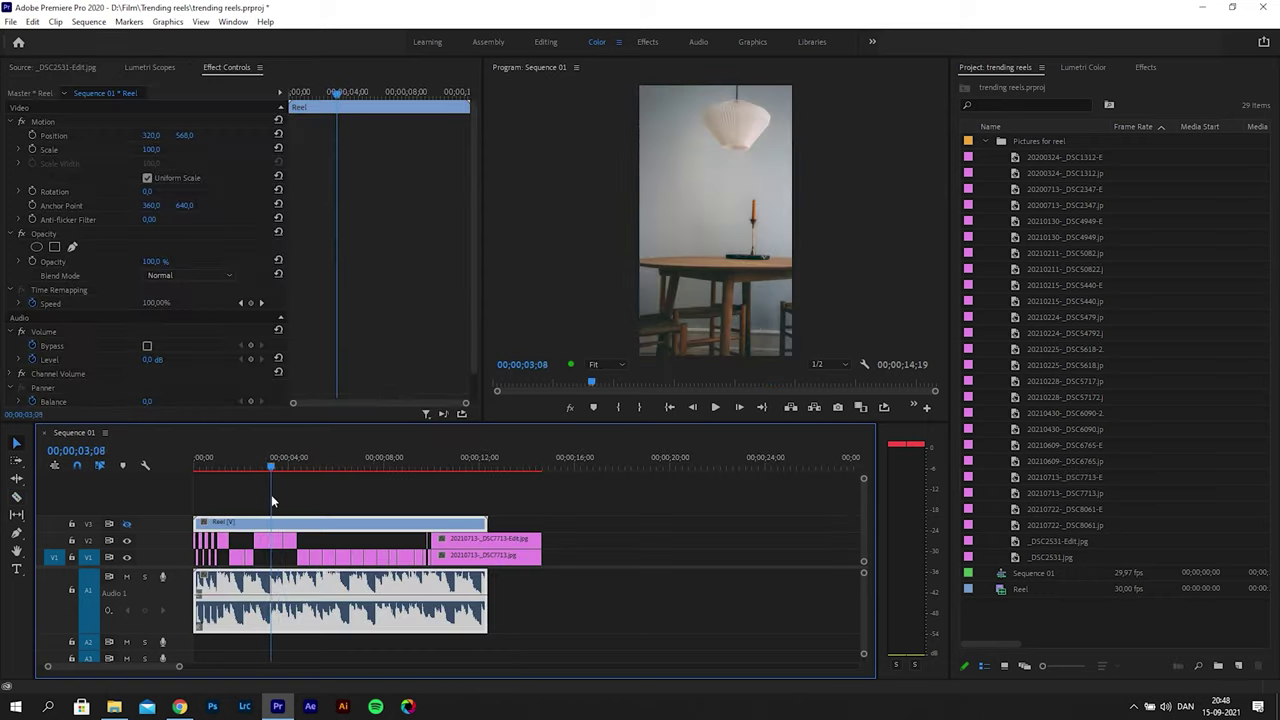
Overlay 20210224-_DSC5479.jpg on V2 above its counterpart and align it with opacity 57%, scale 107 and position 320, 669
drag(271, 494, 333, 474)
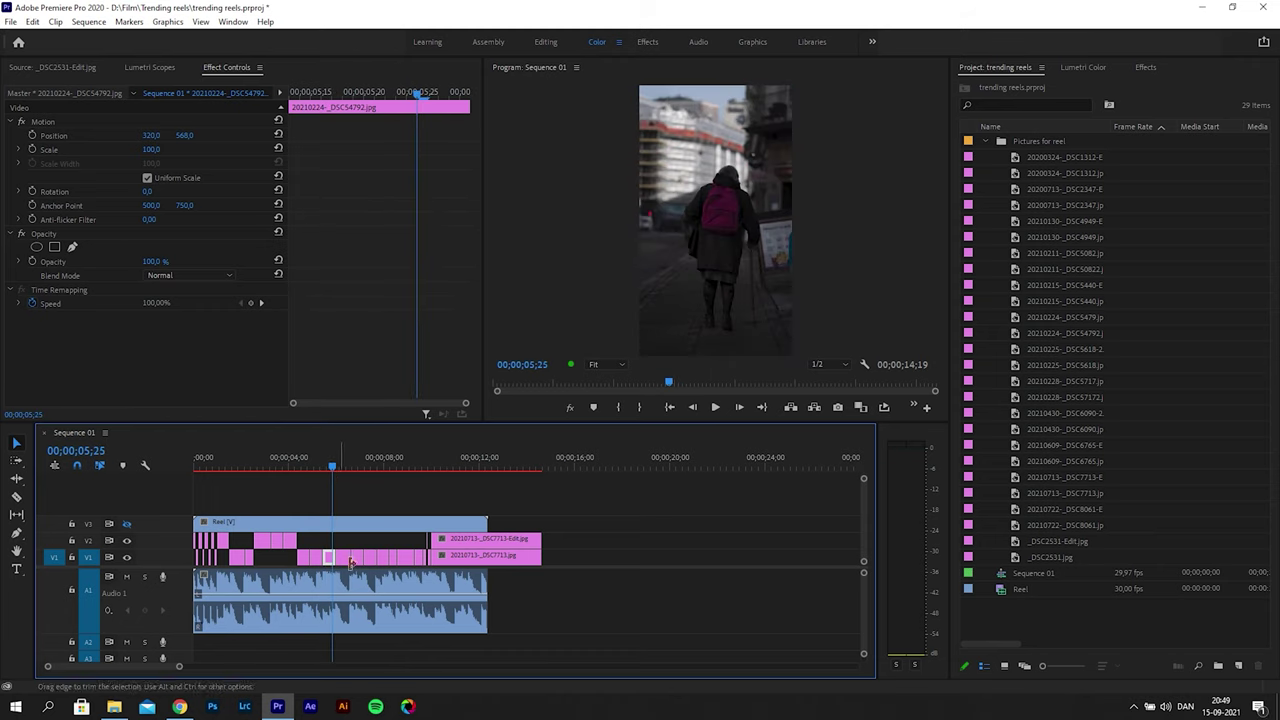
drag(347, 559, 343, 544)
drag(152, 261, 165, 262)
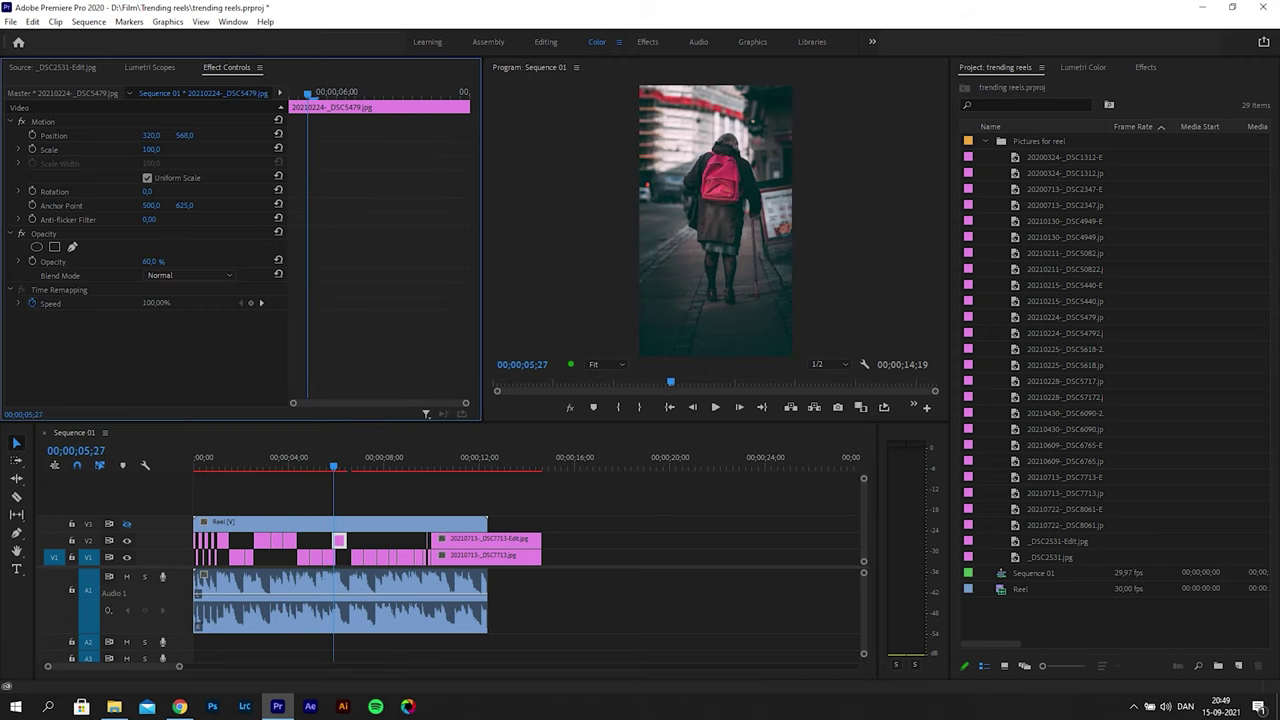
drag(152, 149, 266, 137)
click(279, 149)
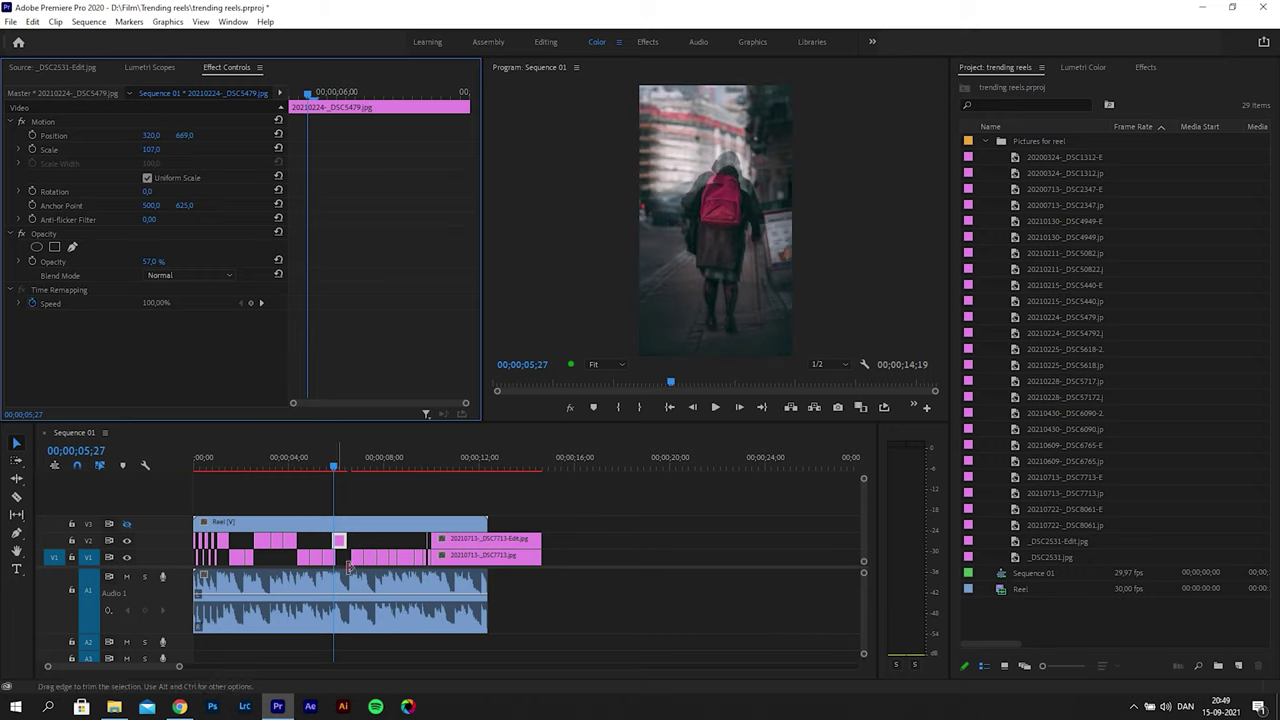
Return the aligned 20210224-_DSC5479.jpg to its place on V1 and reset its opacity
click(330, 556)
drag(338, 541, 343, 556)
key(Up)
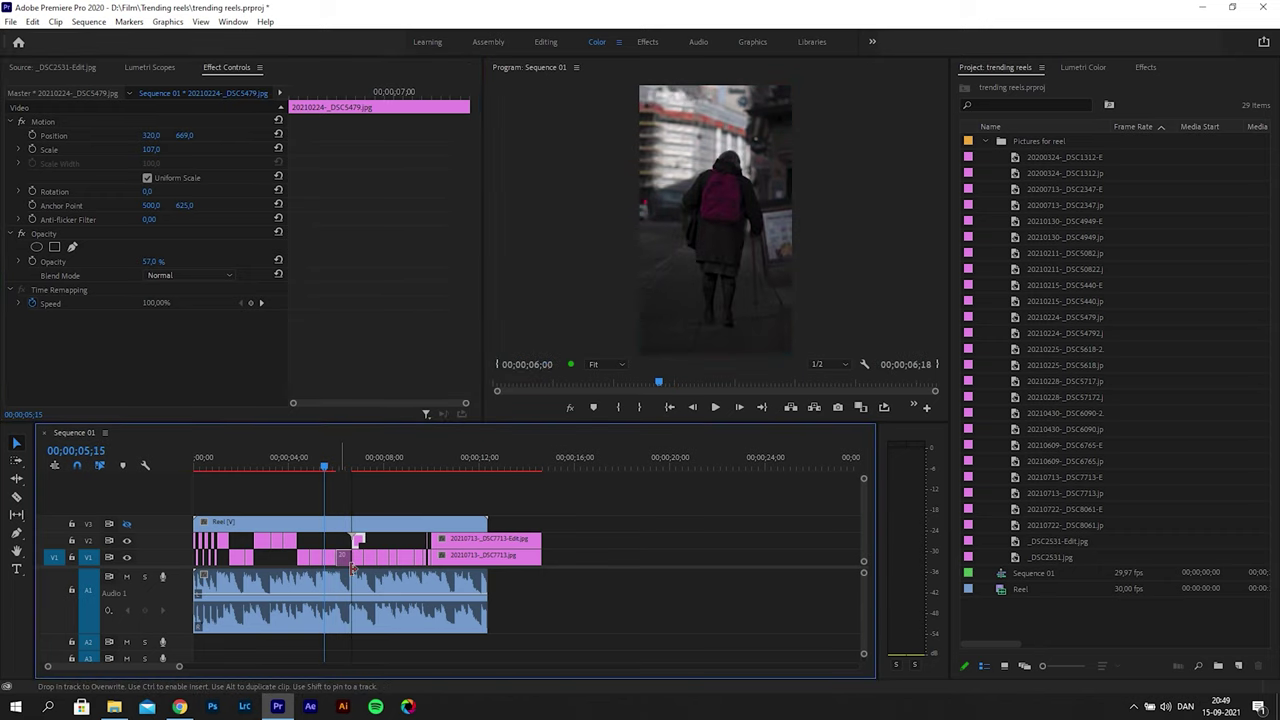
click(168, 267)
Align 20210430-_DSC6090-2.jpg at position 320, 514 using its counterpart as a V2 overlay, and return the counterpart to V1
drag(319, 468, 391, 482)
drag(392, 558, 385, 541)
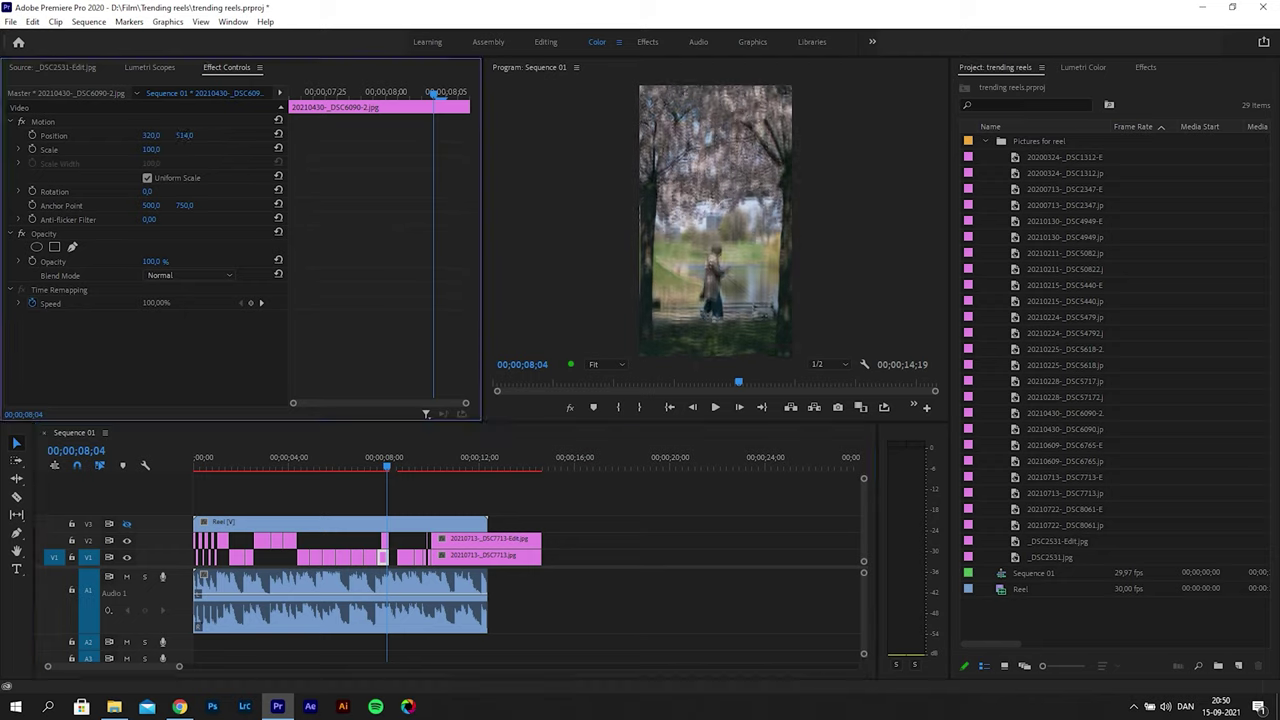
drag(394, 562, 399, 562)
drag(399, 562, 414, 557)
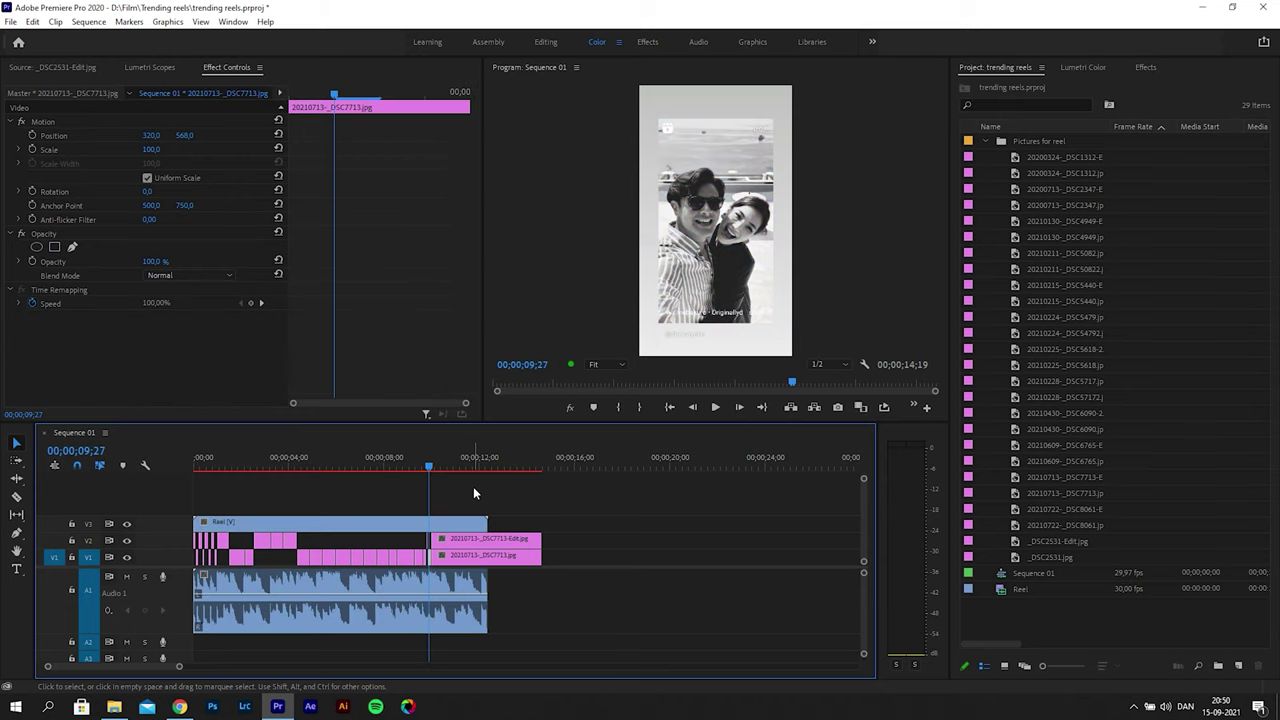
Cut both 20210713-_DSC7713 clips at 00;00;10;03 and move the remaining parts out past the reel to about 00;00;19;10
key(Right)
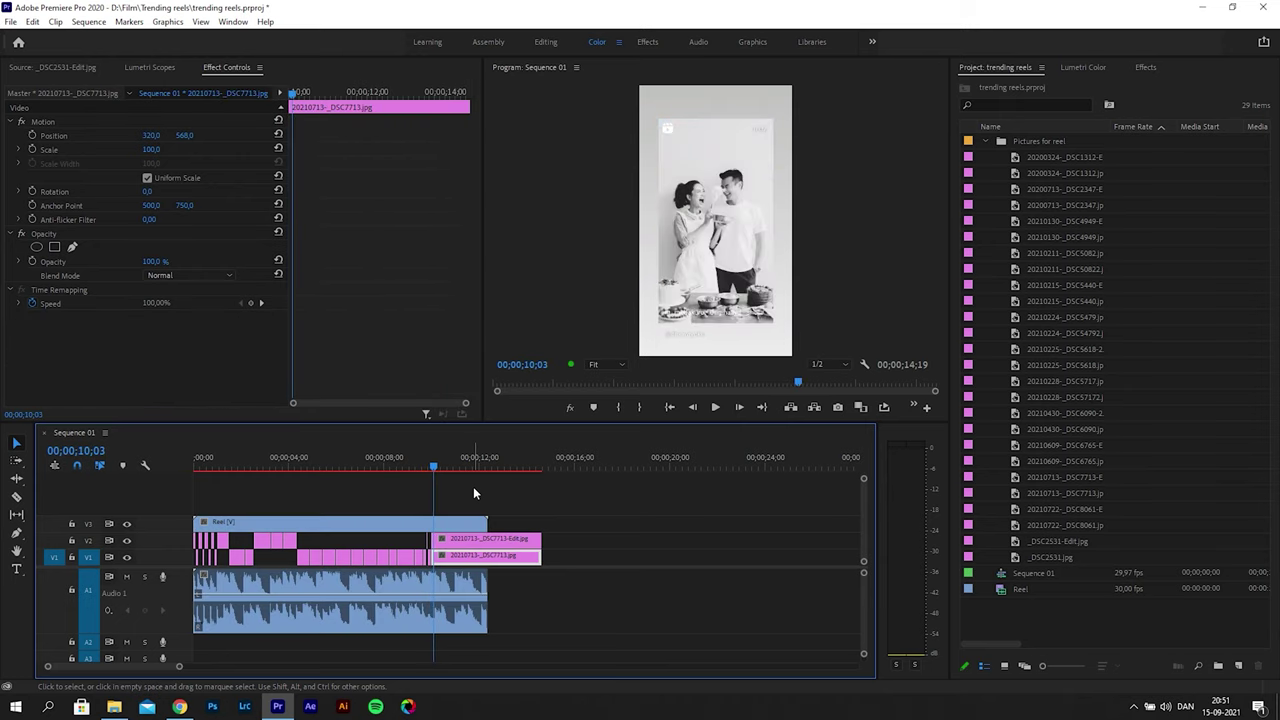
click(490, 547)
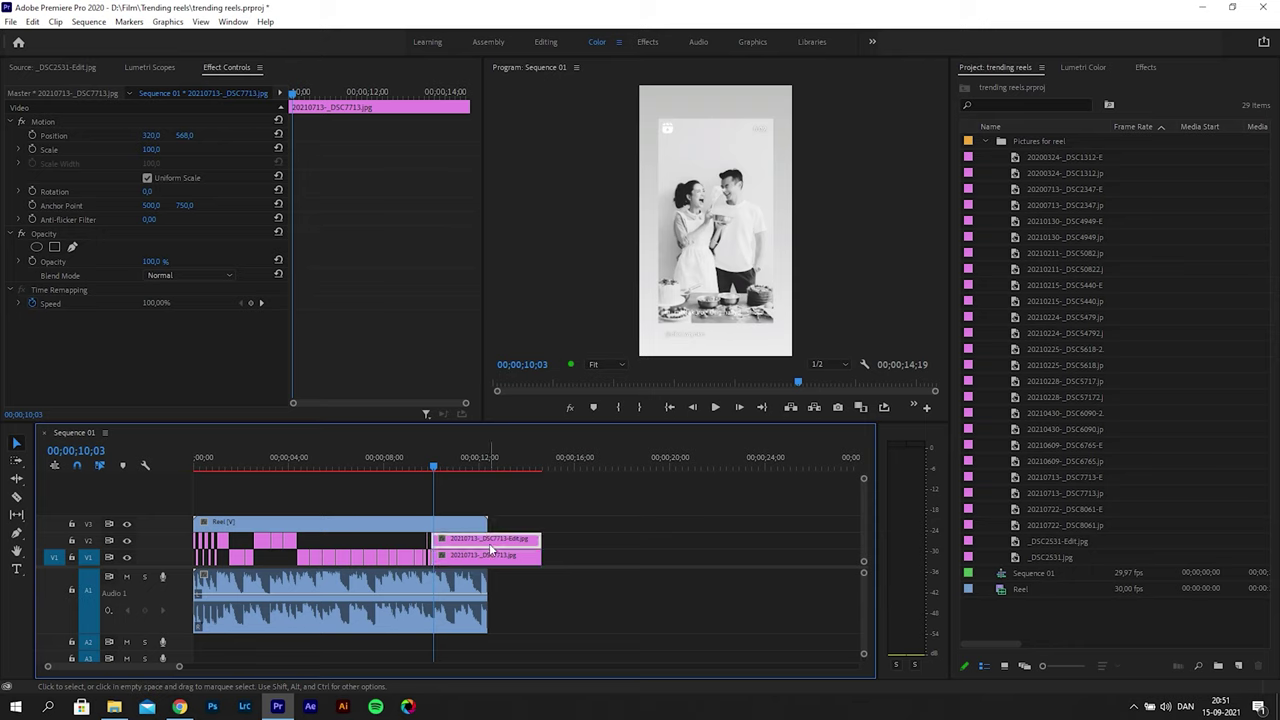
click(489, 542)
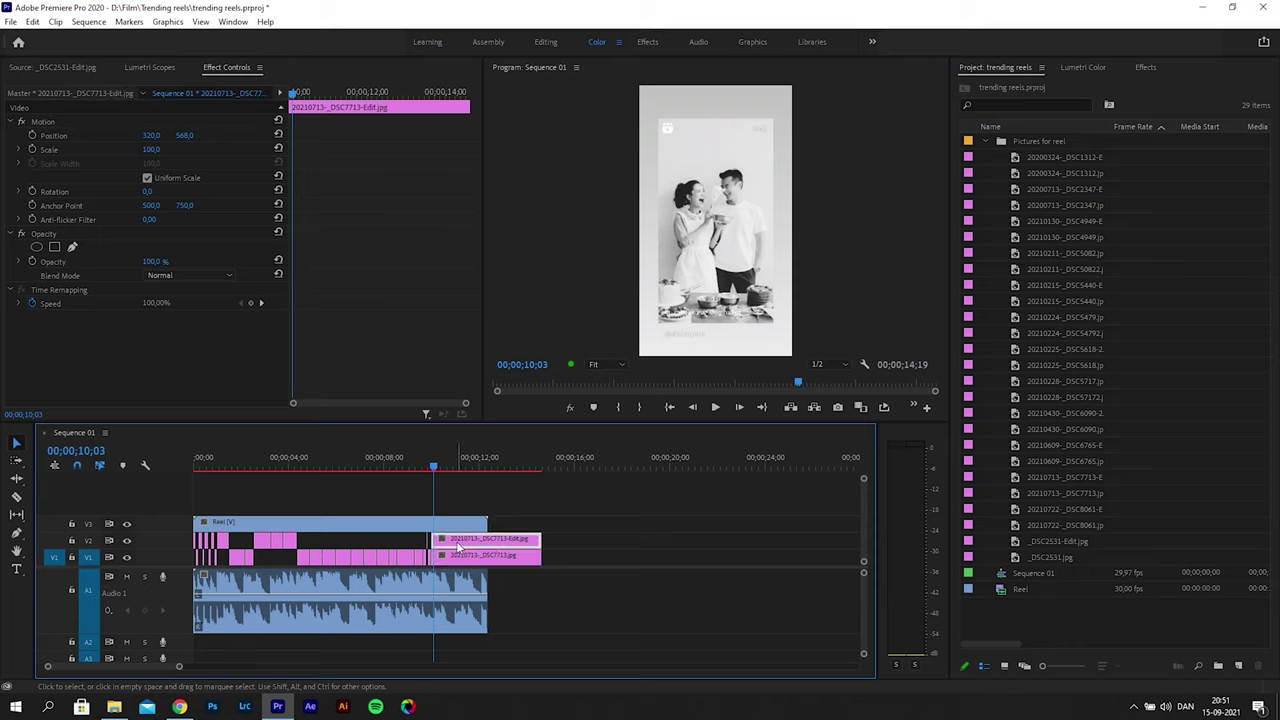
shift+click(492, 557)
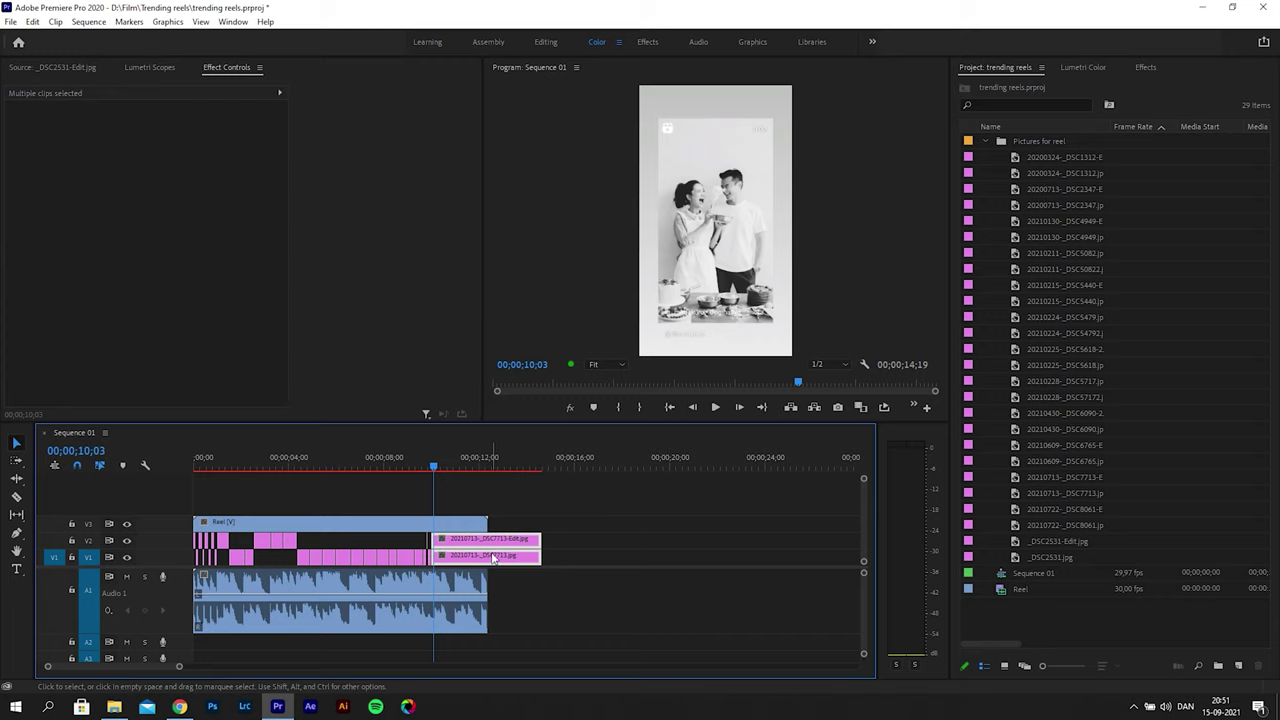
key(c)
click(434, 558)
click(434, 541)
key(v)
drag(585, 541, 717, 558)
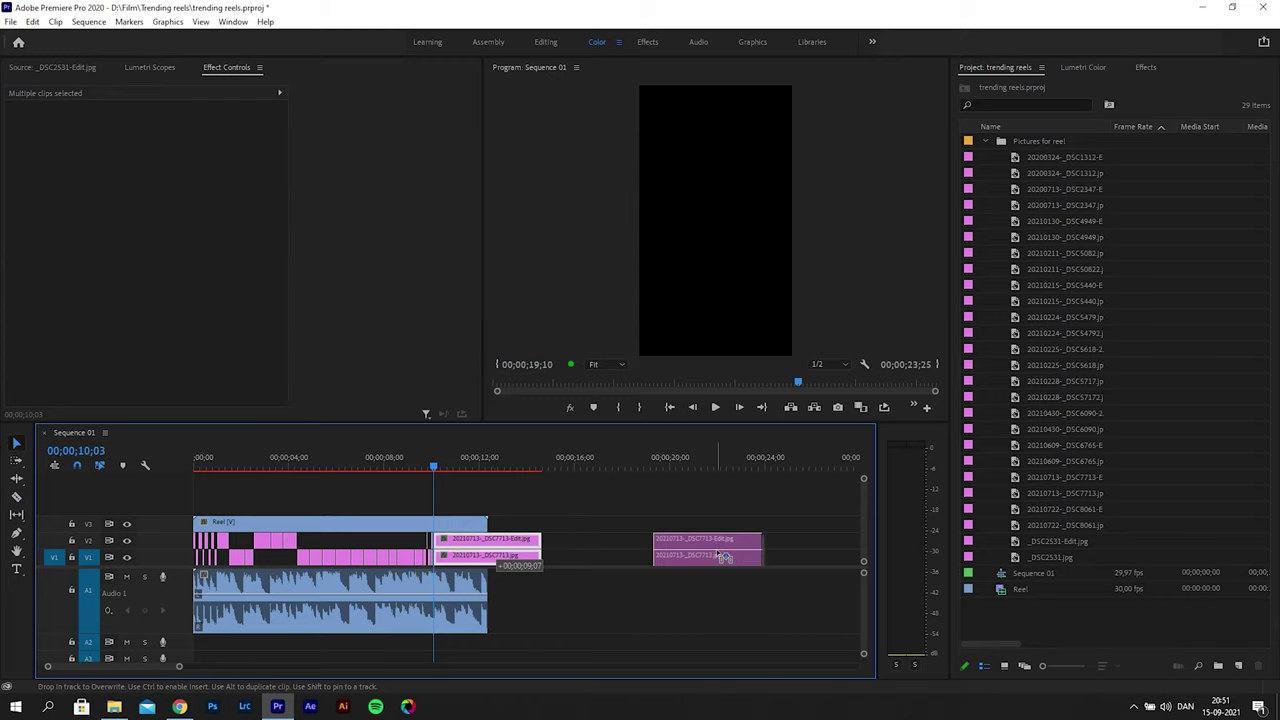
Reuse the opening pictures near the end of the edit, and lower the Reel clip's opacity at 00;00;10;14 for comparison
click(197, 545)
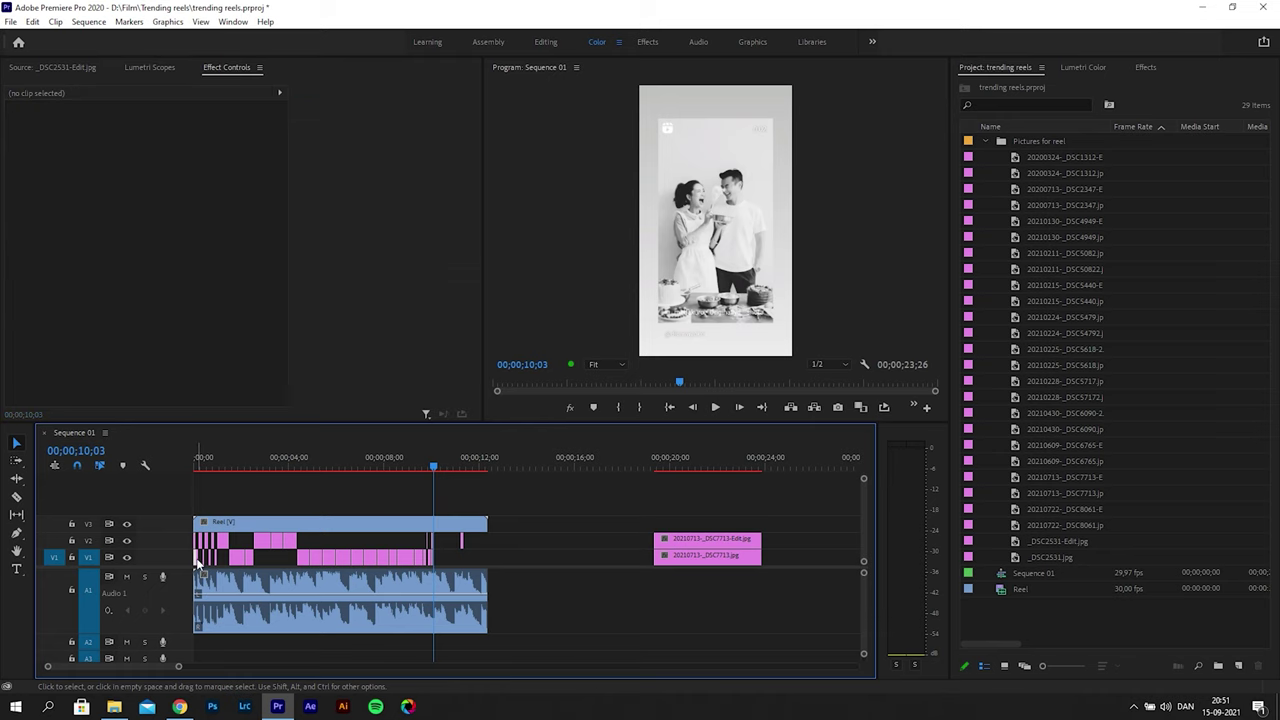
drag(197, 545, 453, 553)
key(Right)
key(Right)
drag(436, 468, 445, 468)
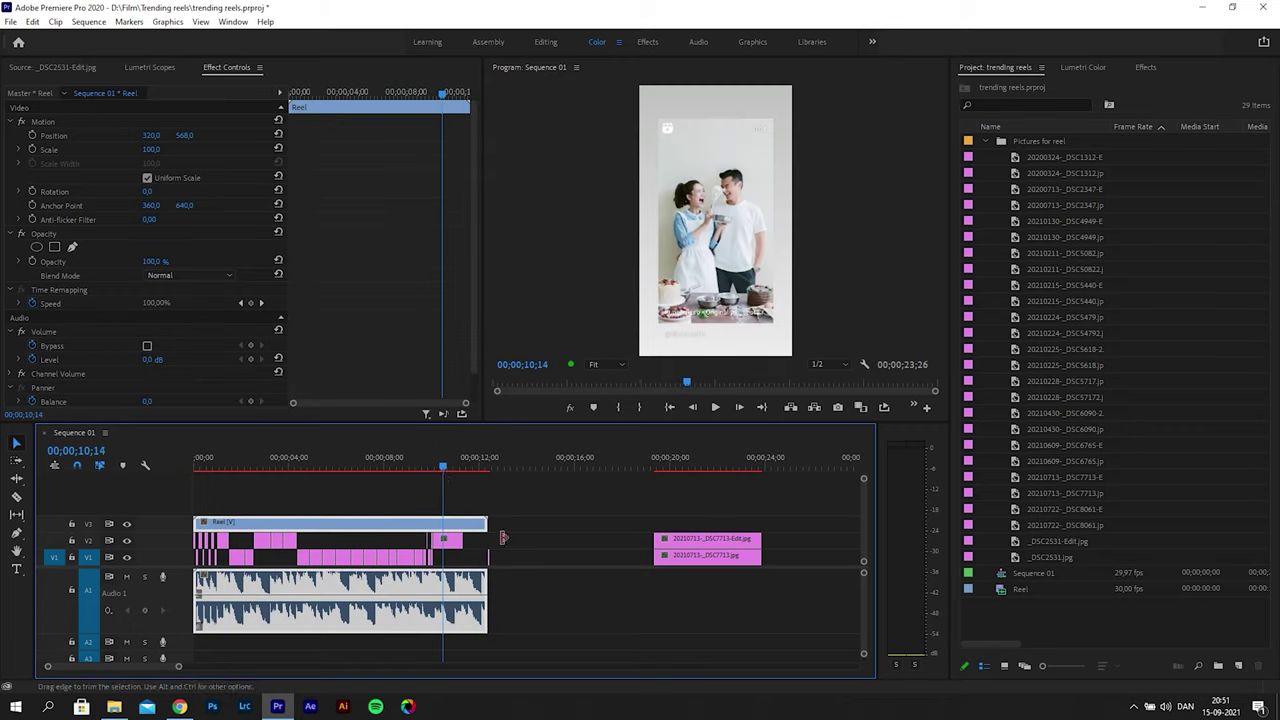
drag(158, 261, 120, 262)
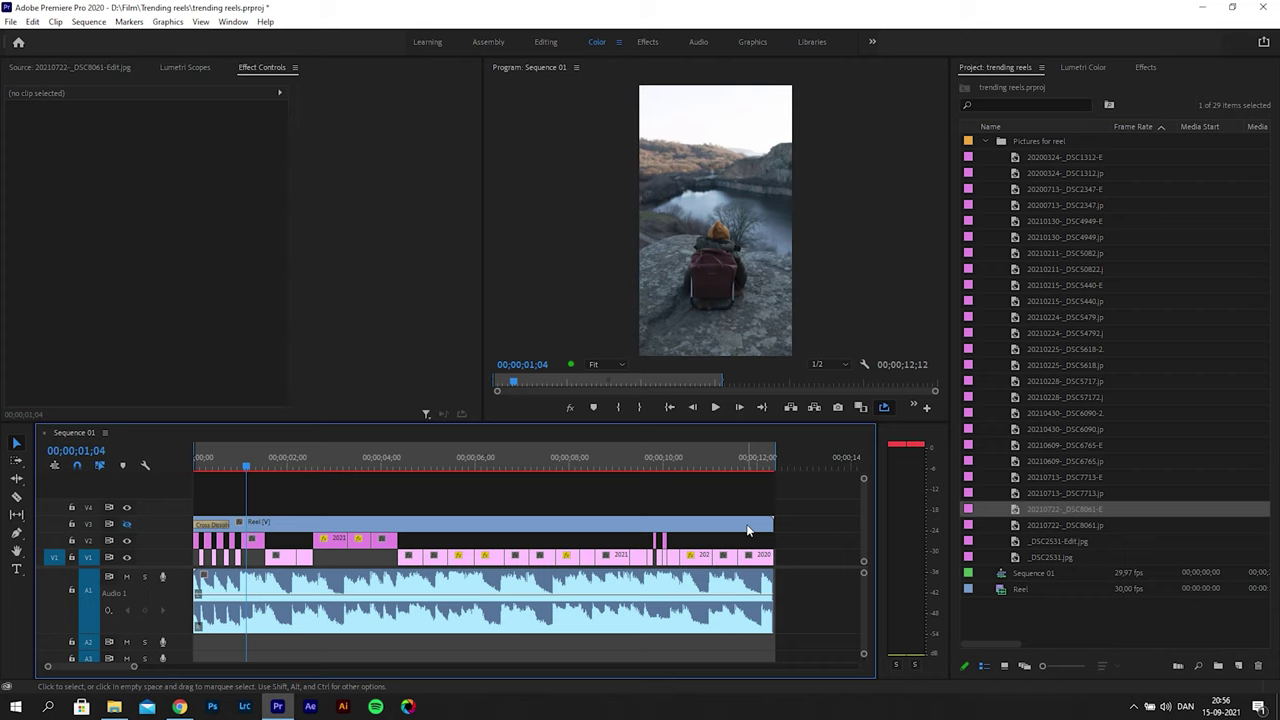
Add Constant Power fades to both ends of the Reel clip's audio and shorten the closing fade
click(748, 530)
key(ctrl+shift+d)
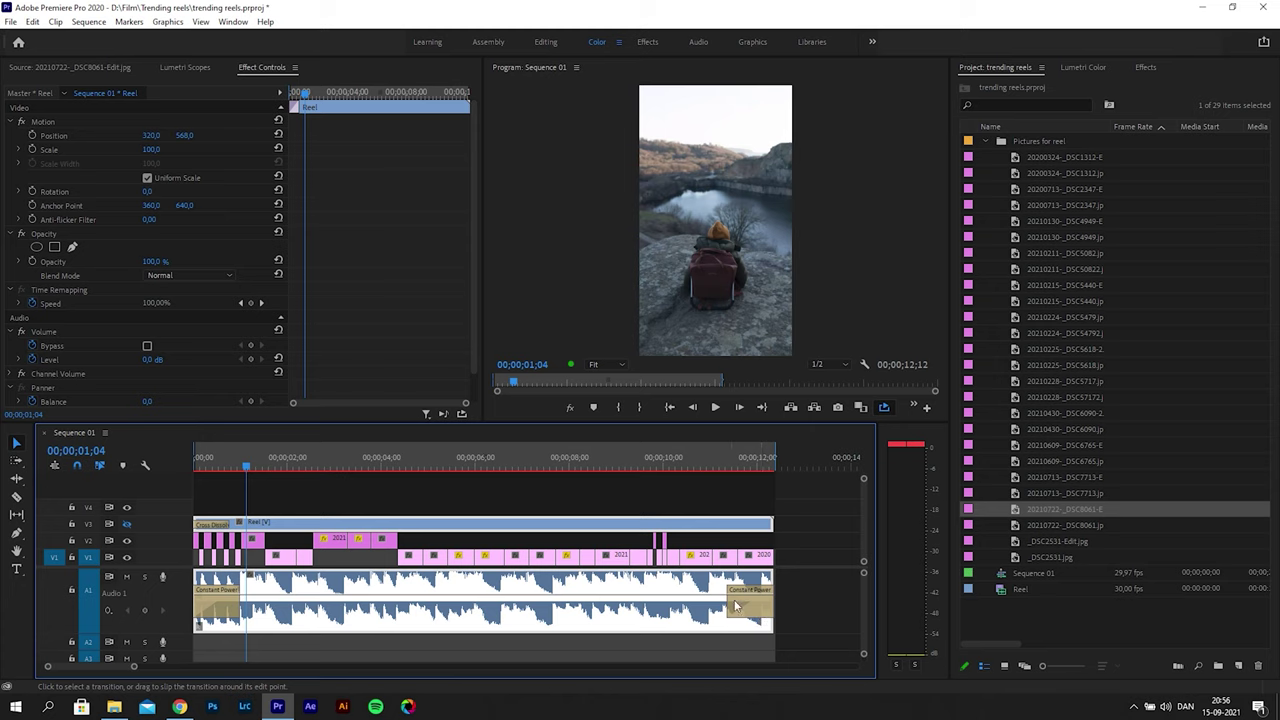
drag(721, 605, 731, 606)
key(ctrl+z)
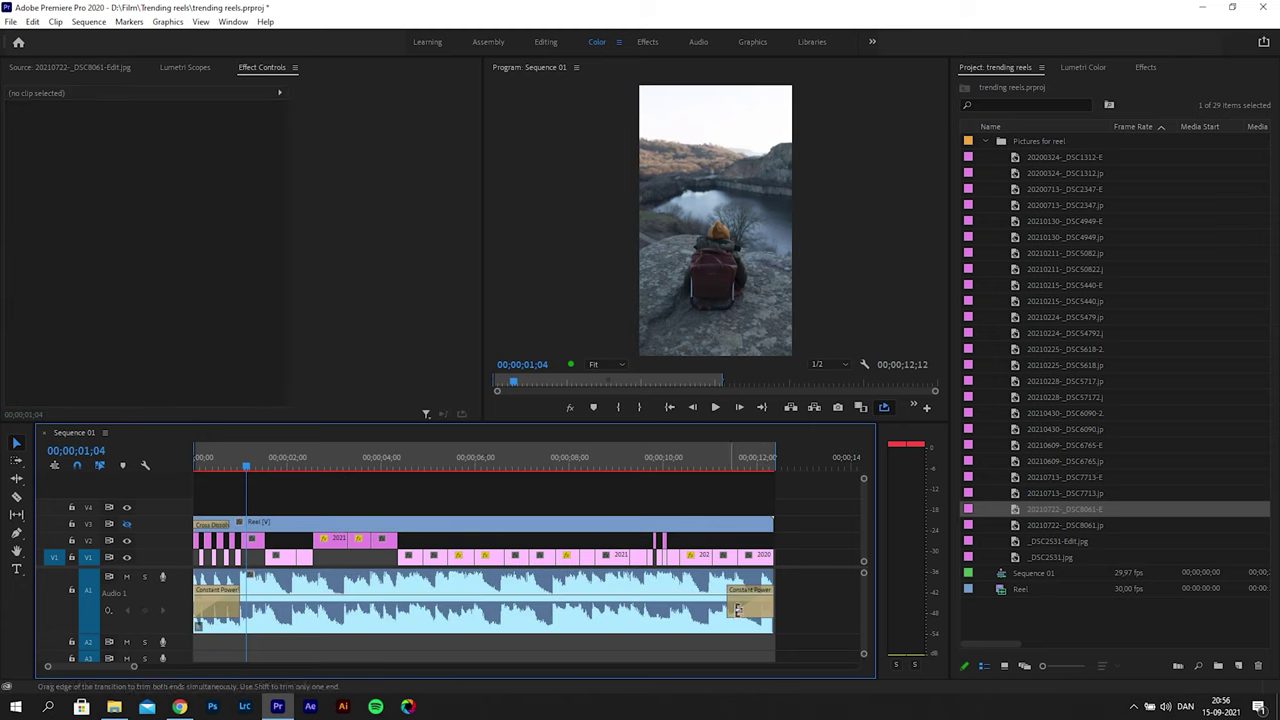
click(736, 607)
drag(736, 607, 757, 607)
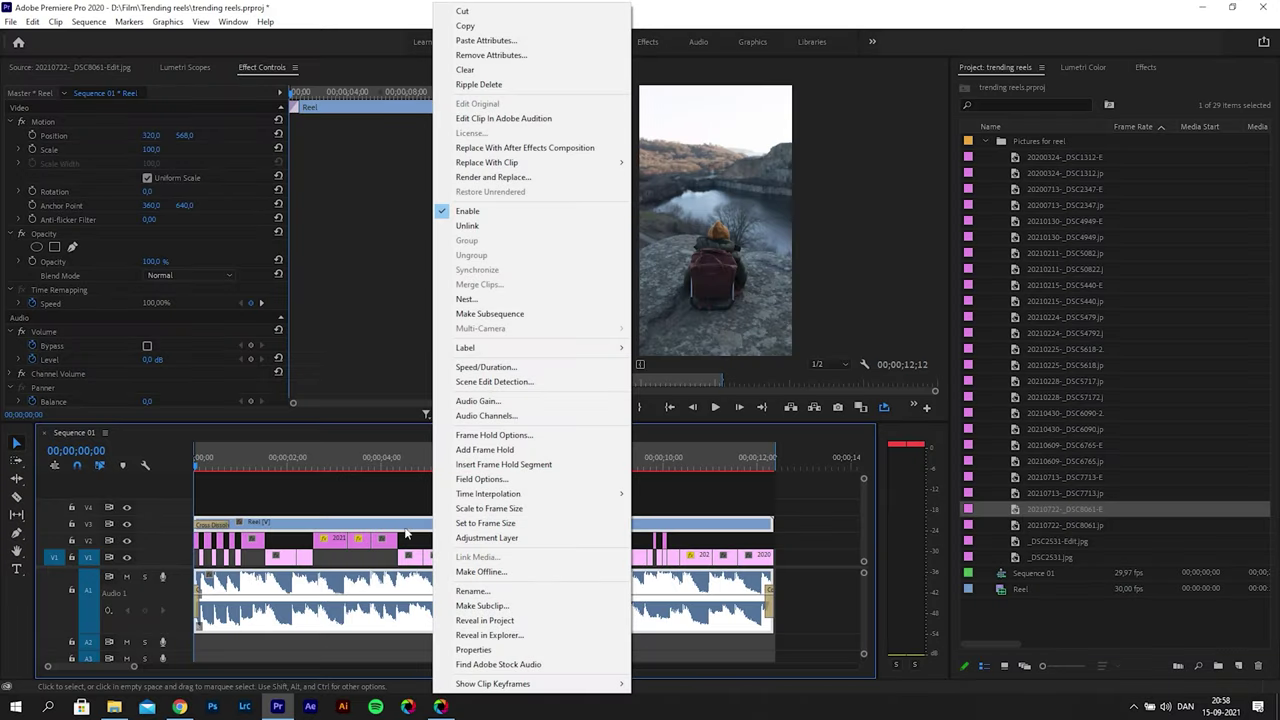
Unlink the Reel clip's video from its audio and delete the video part from V3
click(468, 225)
click(341, 493)
click(344, 521)
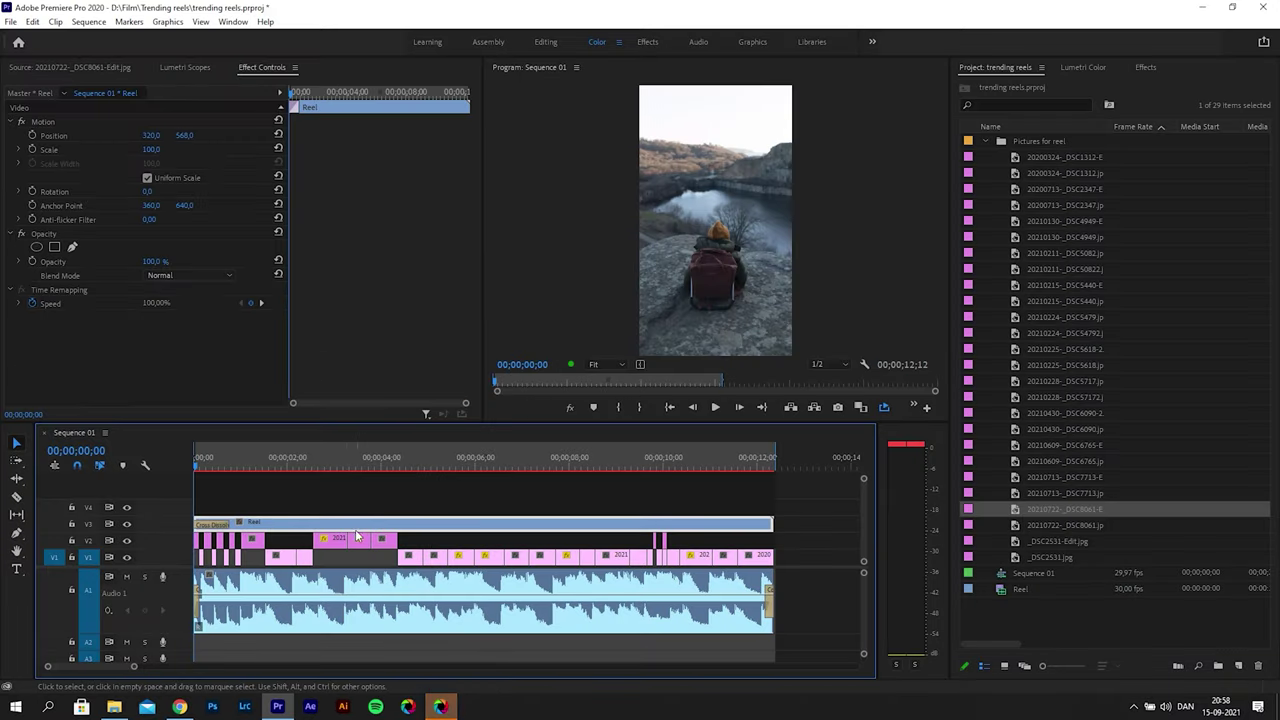
key(Delete)
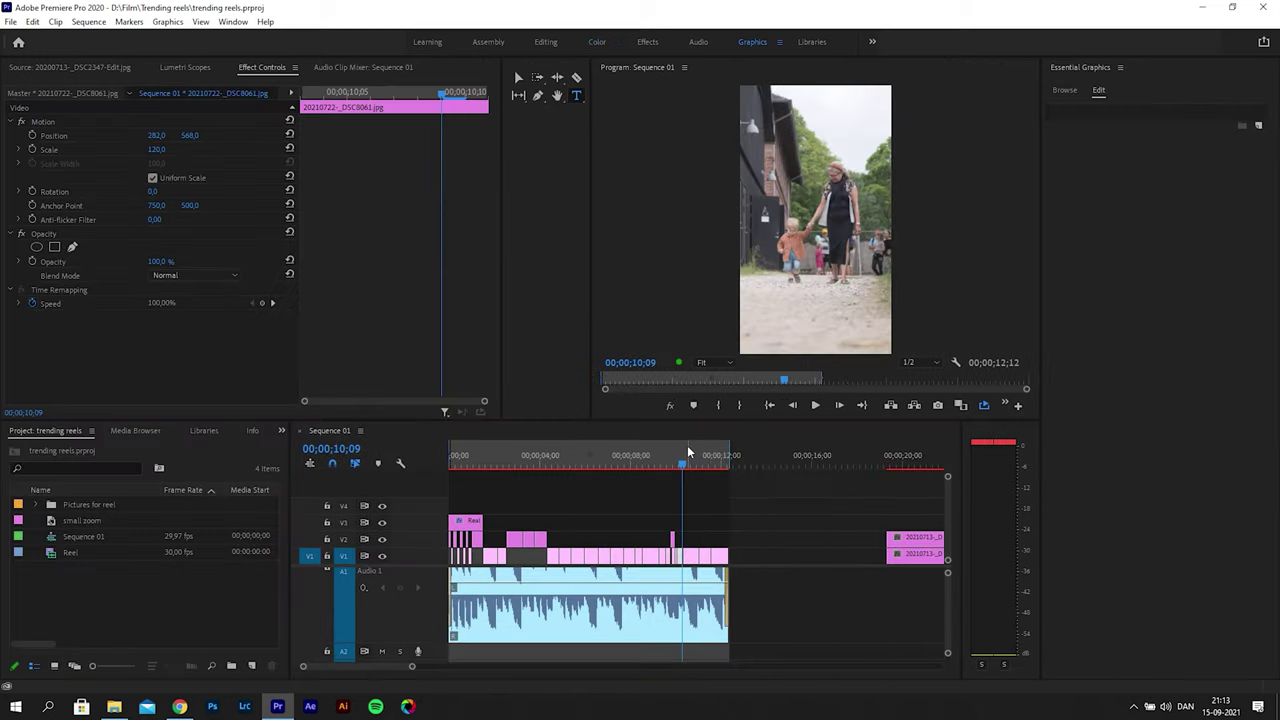
Open the sequence's export settings and apply the IG Reels 640x1136 preset
key(ctrl+m)
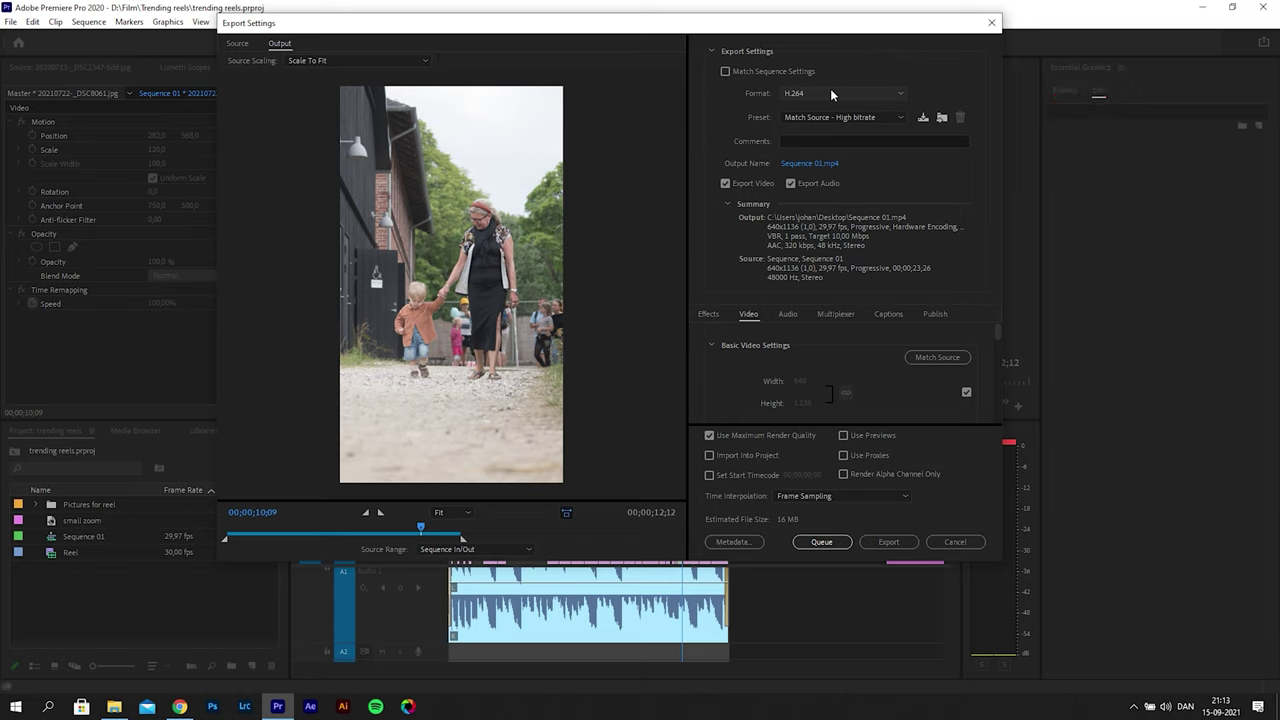
click(880, 117)
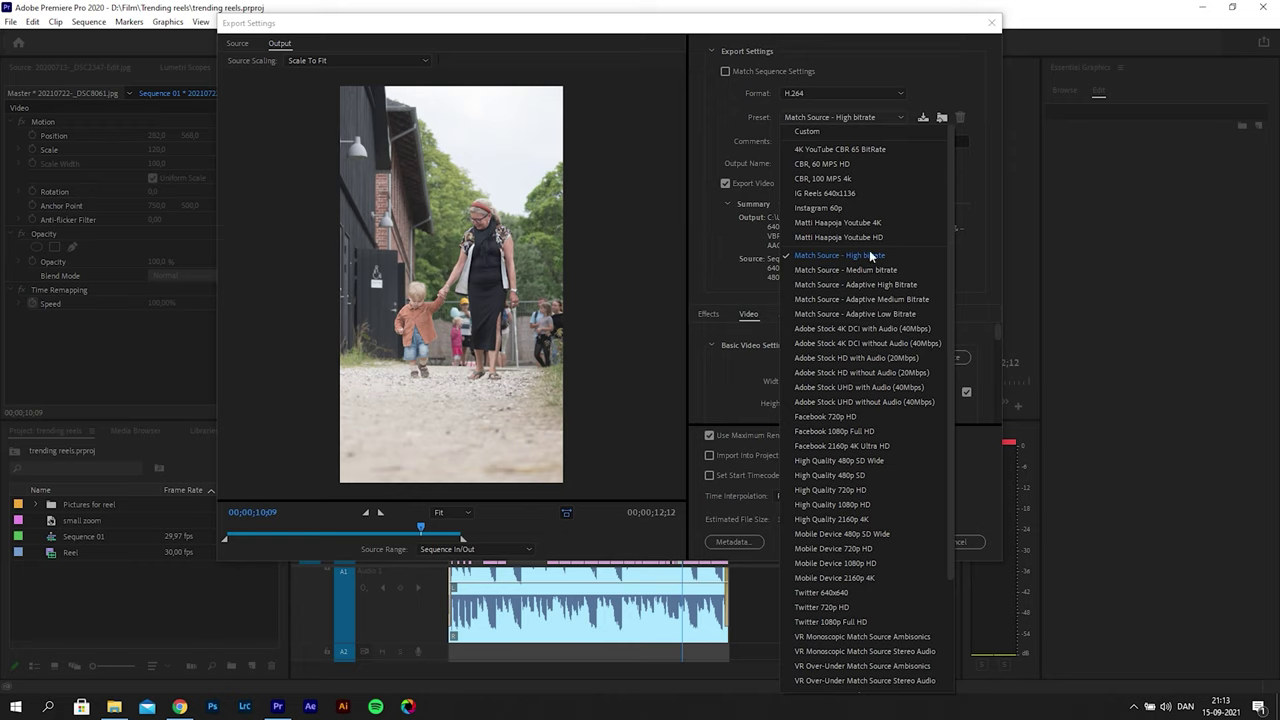
click(836, 196)
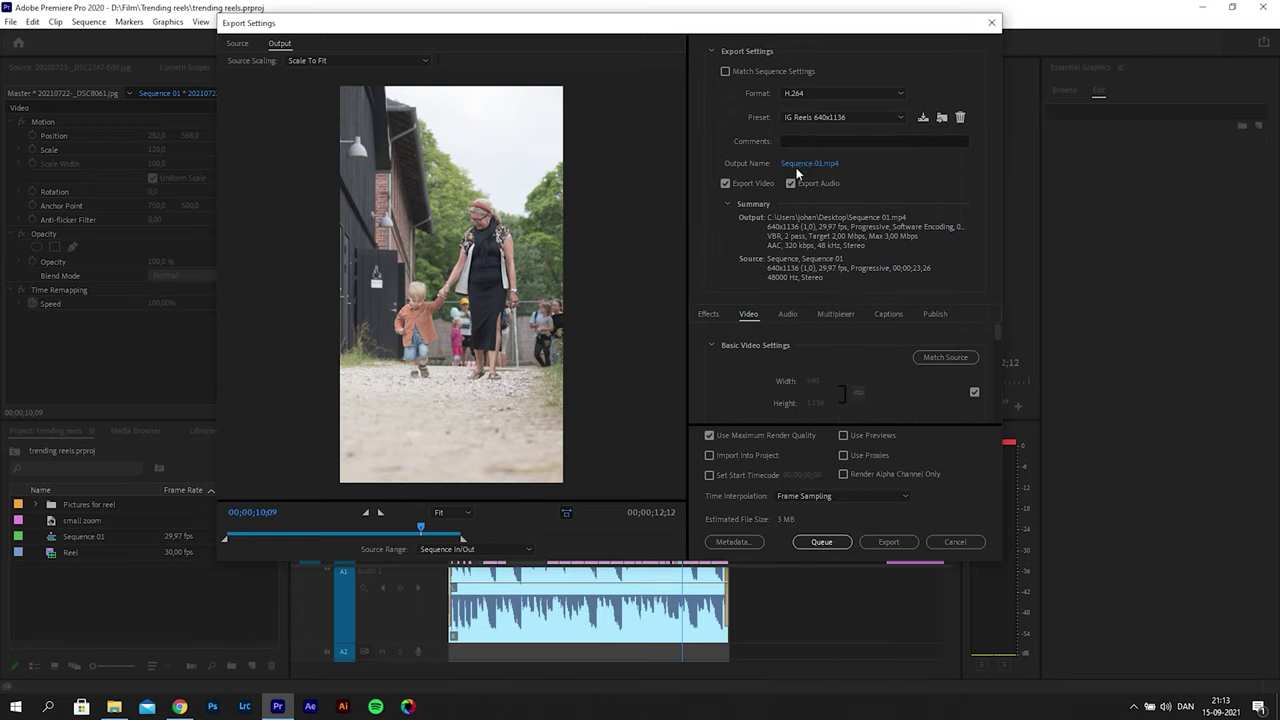
Set the export to save as Edit reel.mp4 in the reel2 folder on the desktop
click(809, 164)
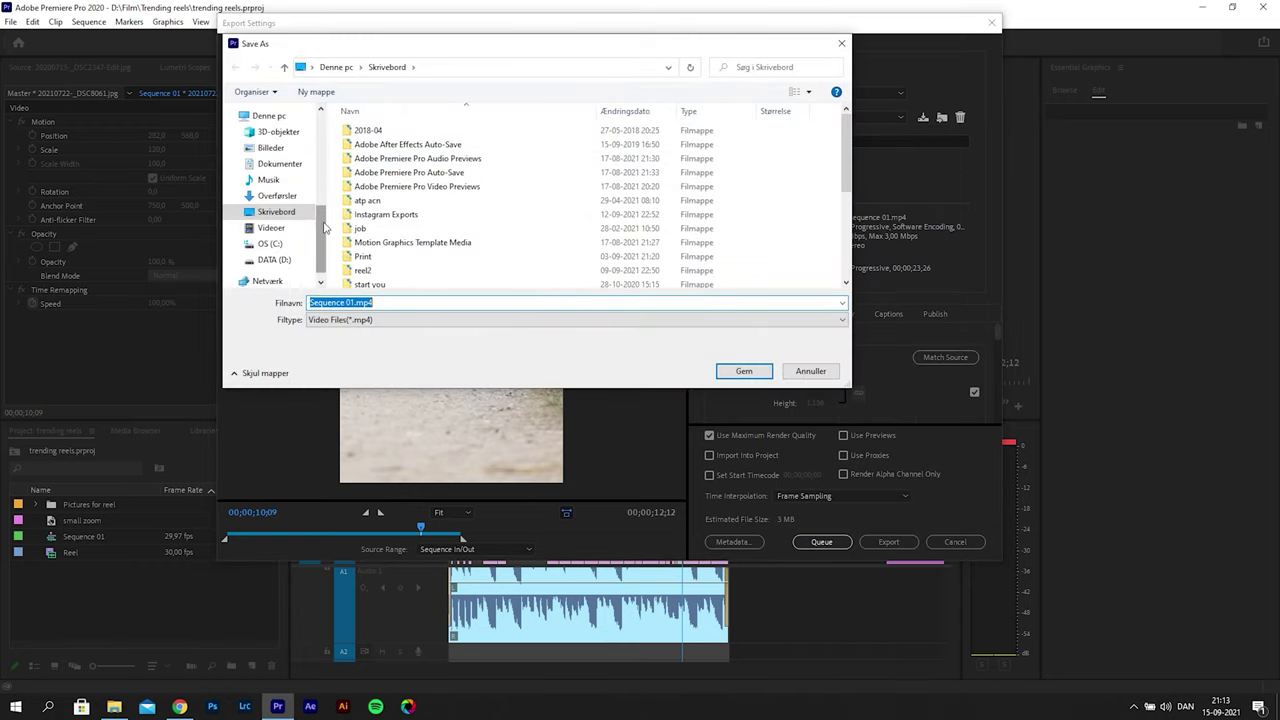
scroll(320, 248, down, 1)
double_click(362, 270)
drag(357, 303, 236, 312)
text(Edit reel)
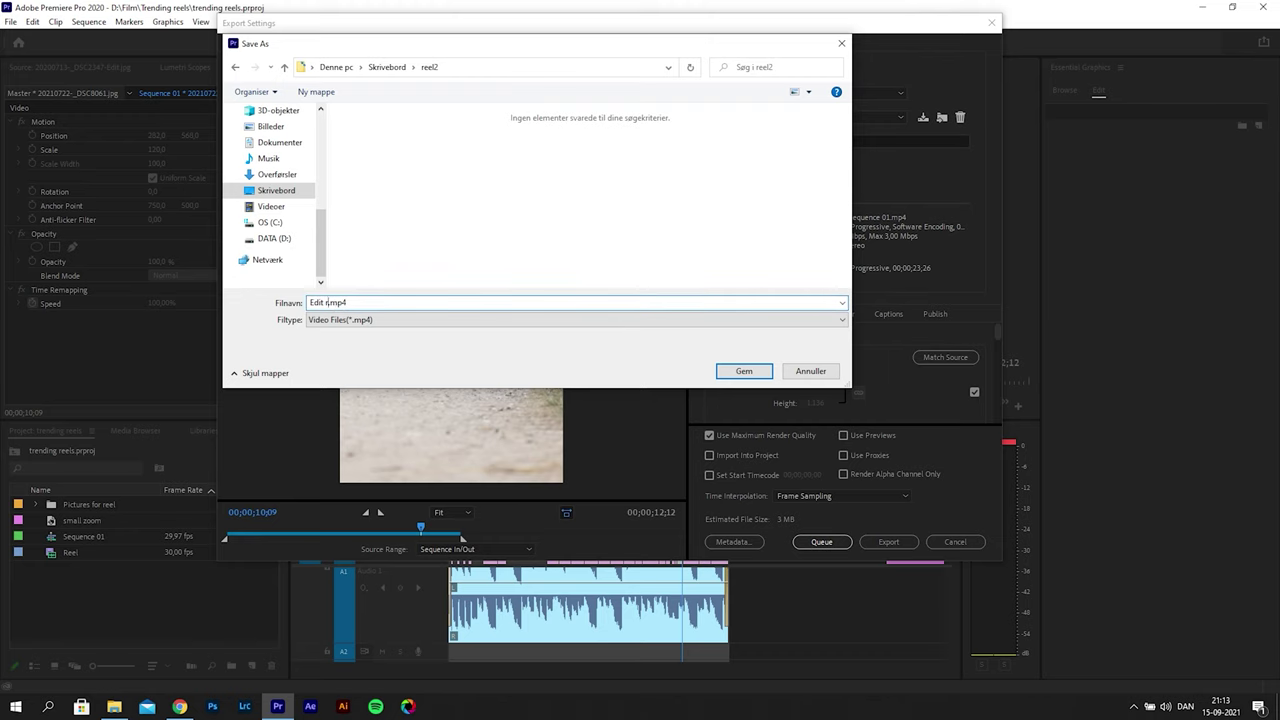
key(Return)
Review the video encoding and bitrate settings and export the reel
drag(997, 335, 996, 338)
scroll(996, 338, down, 4)
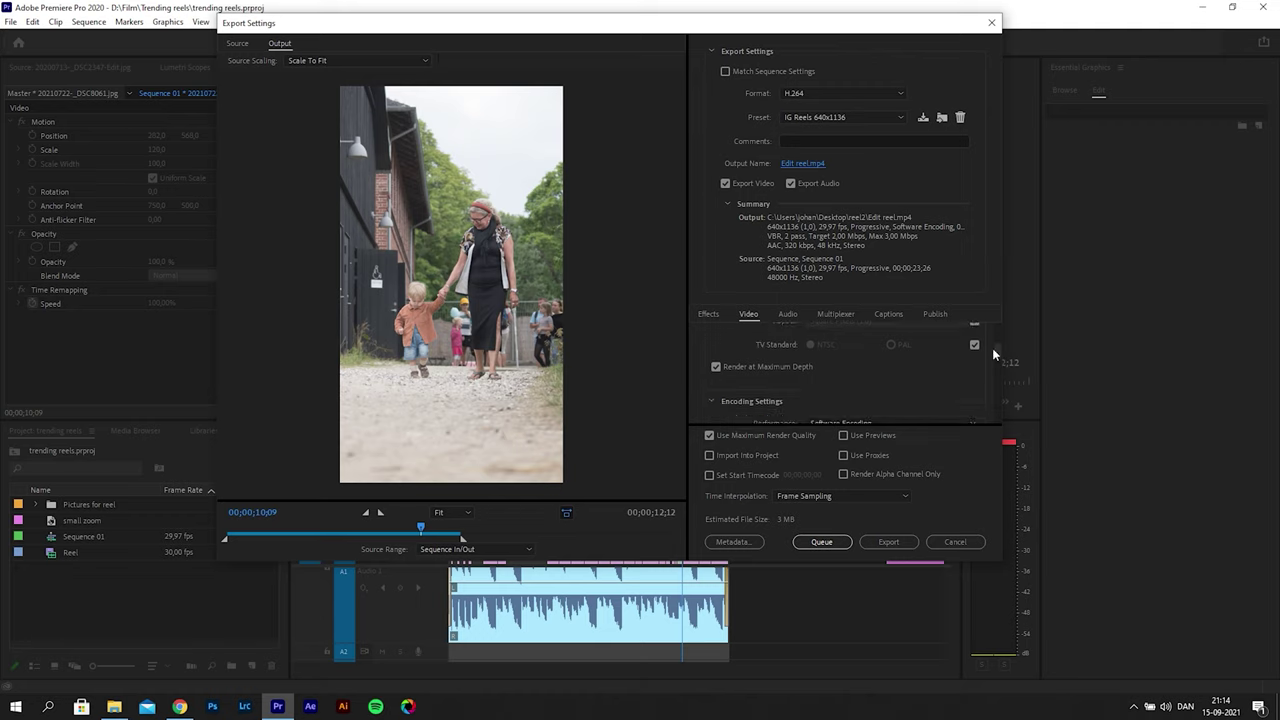
scroll(997, 353, down, 3)
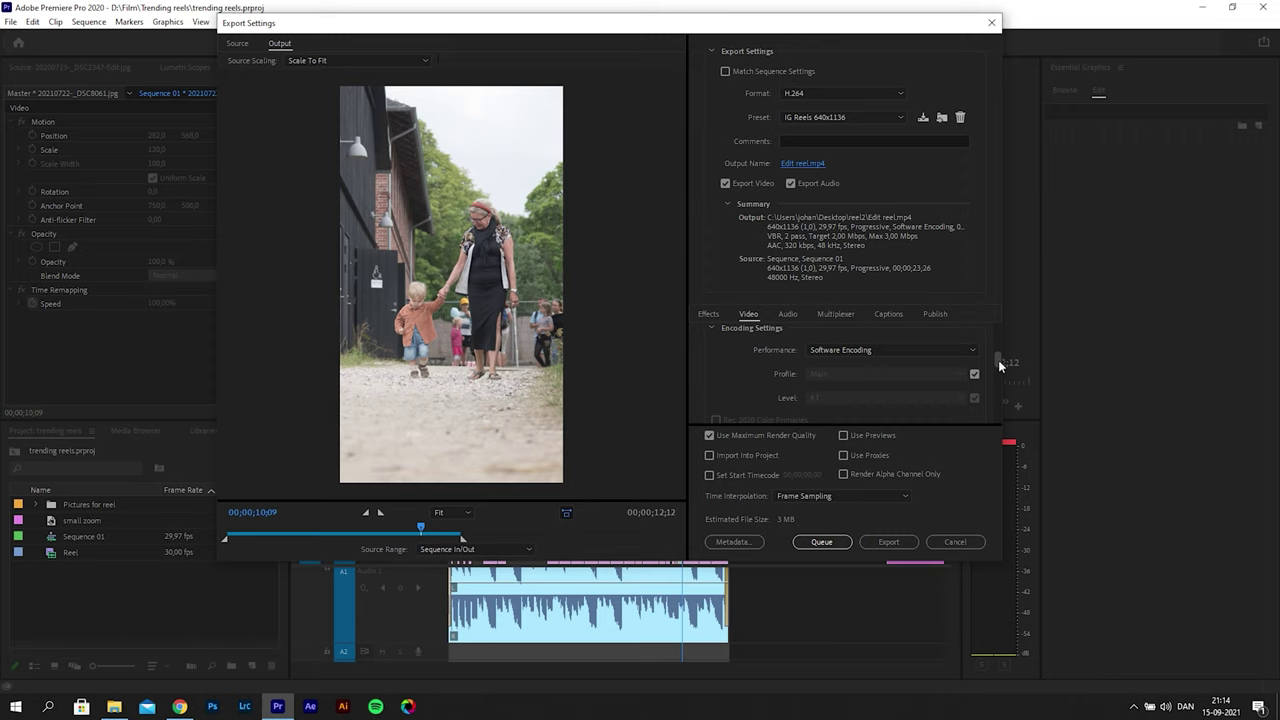
drag(998, 360, 995, 404)
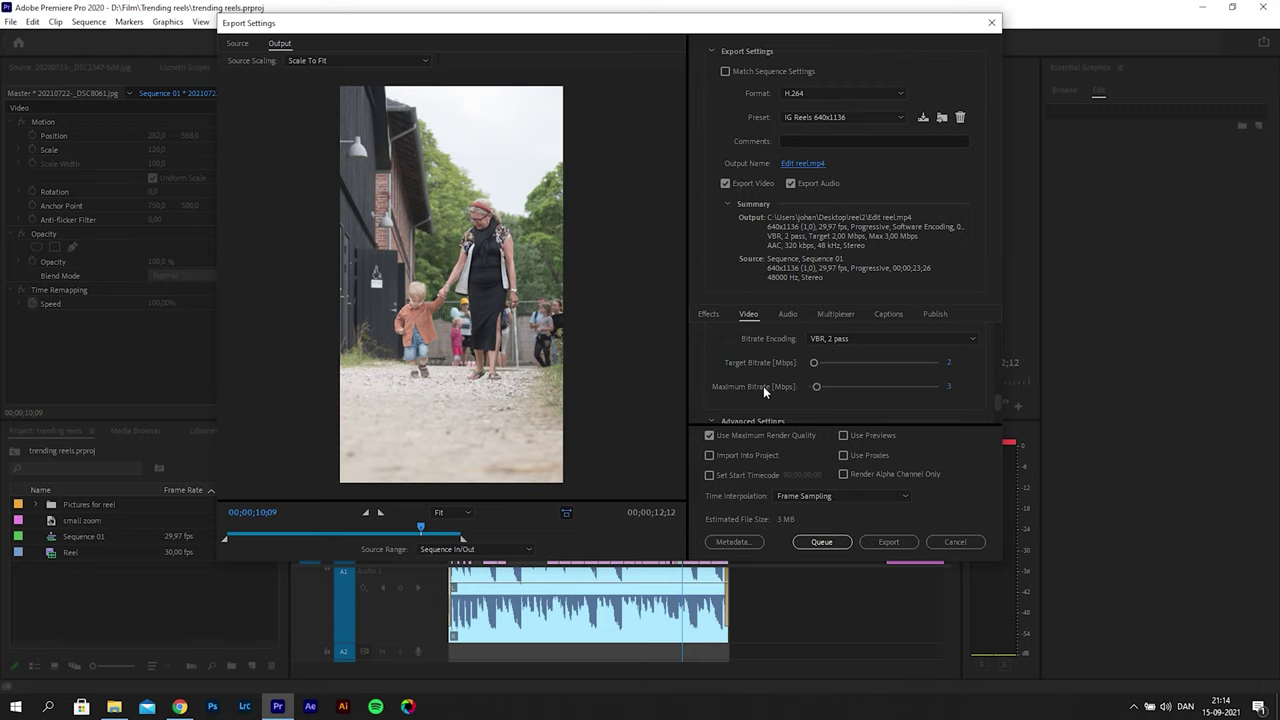
scroll(759, 386, down, 5)
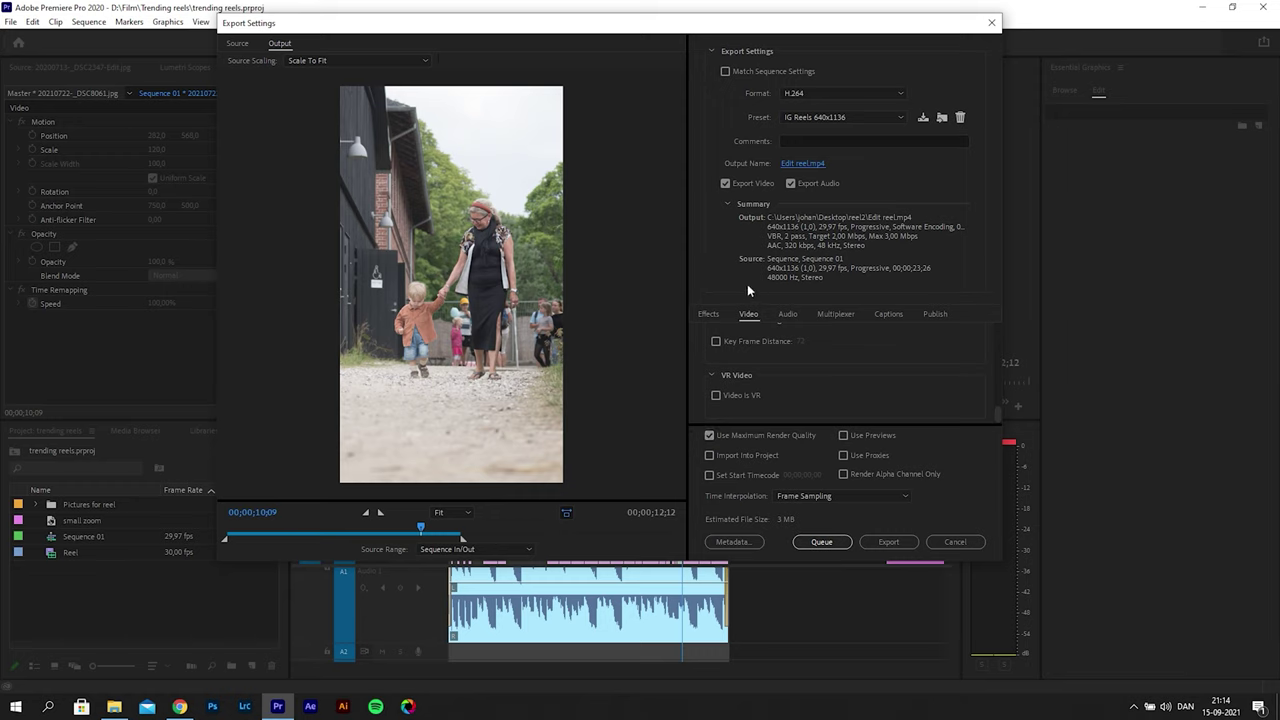
click(889, 542)
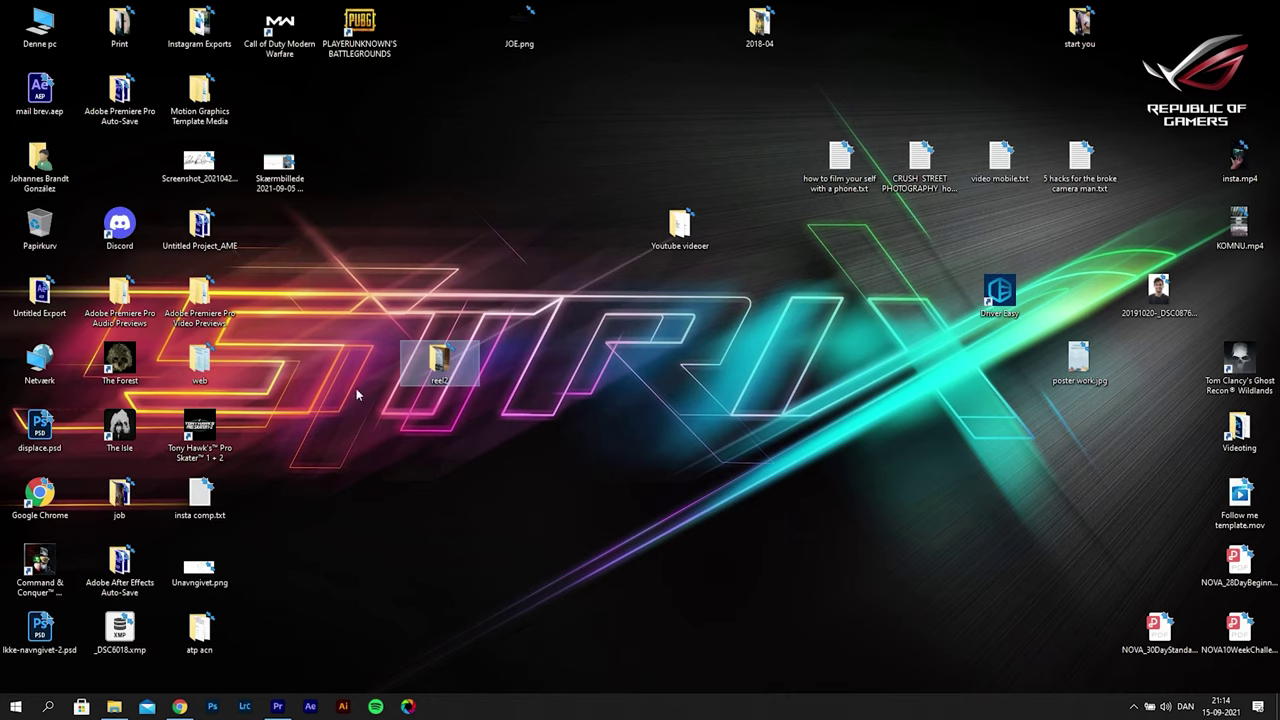
Open the reel2 folder on the desktop to find the exported video, and switch to Chrome
double_click(438, 360)
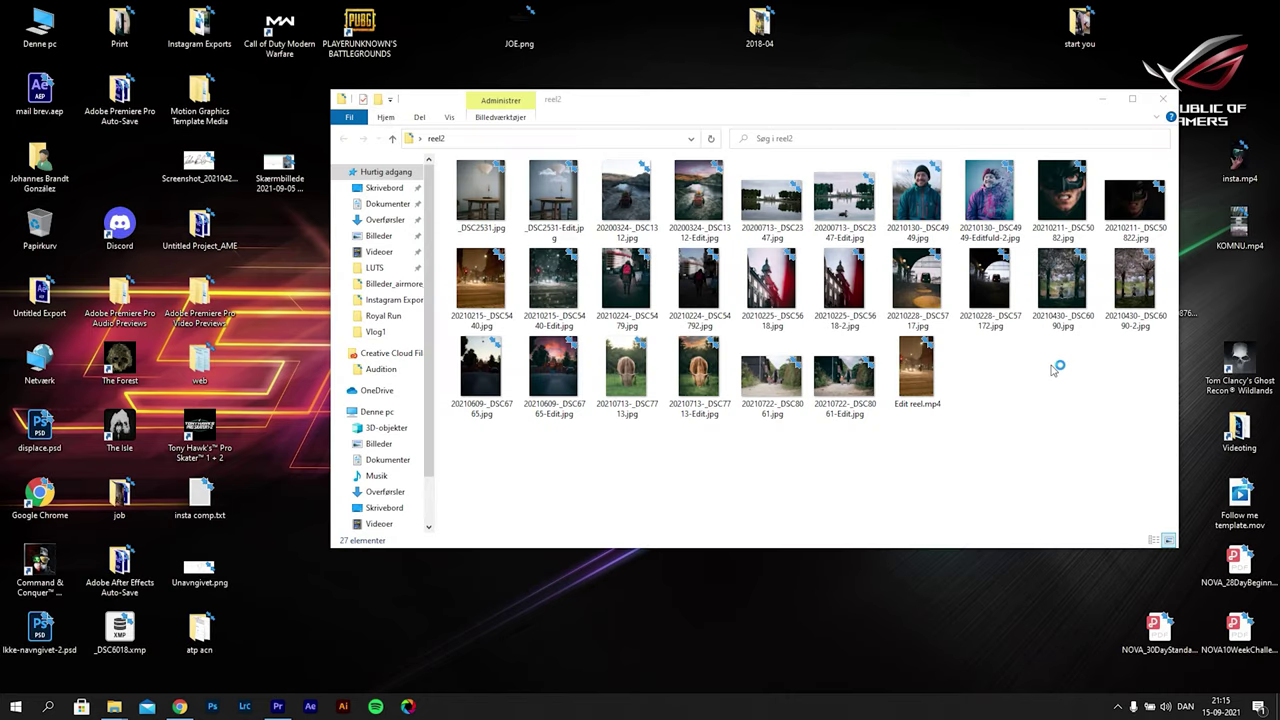
click(179, 706)
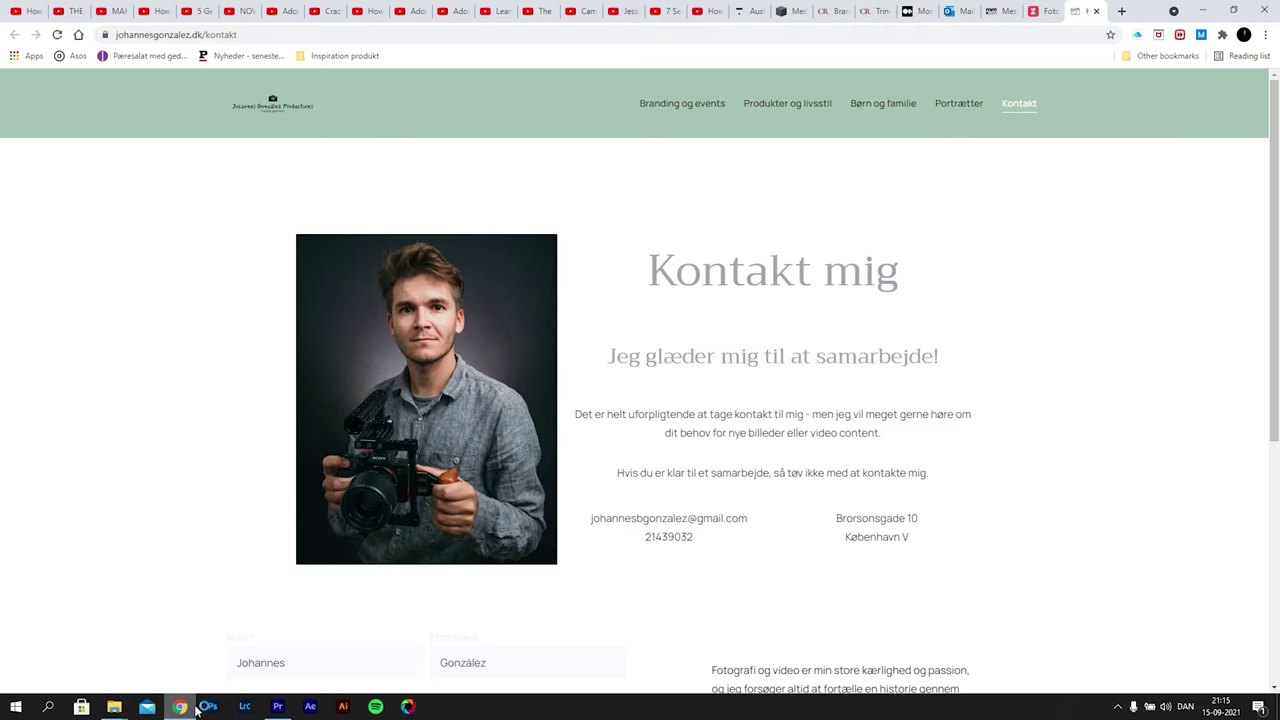
Open AirMore at 192.168.0.245:2333 in a new browser tab and show the phone's videos, dismissing the connection warning
click(1121, 12)
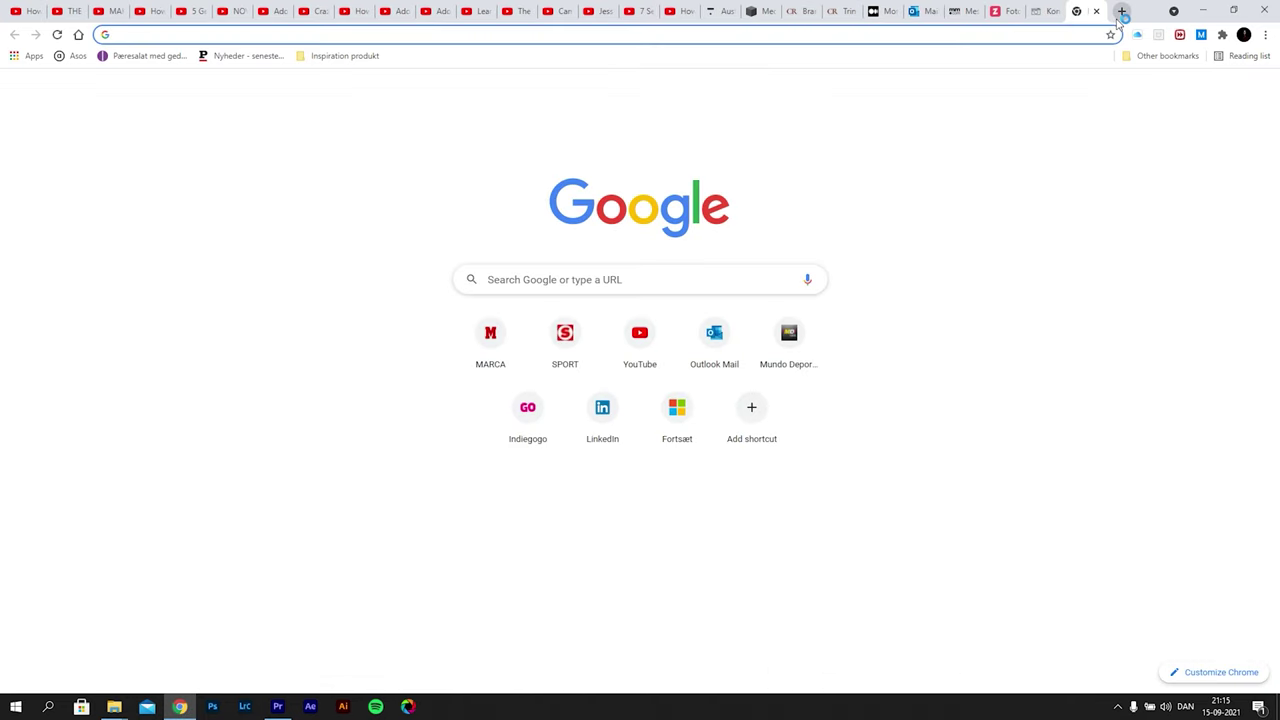
text(192)
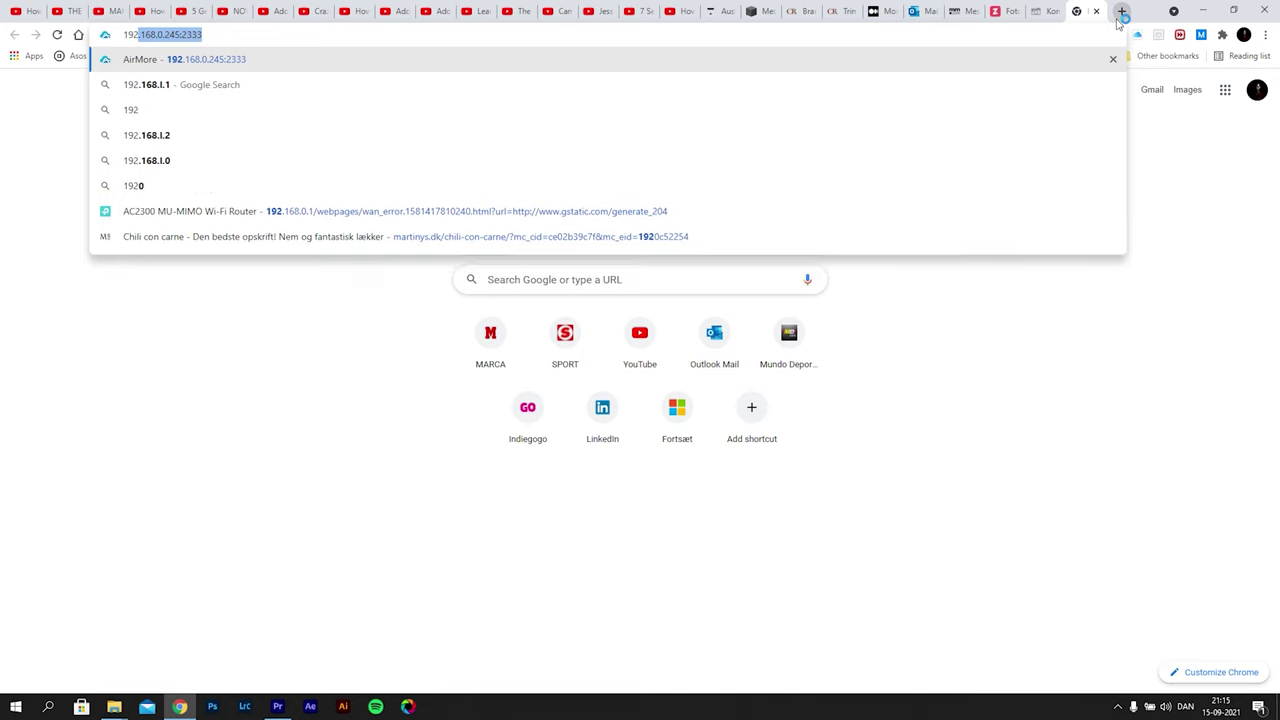
key(Return)
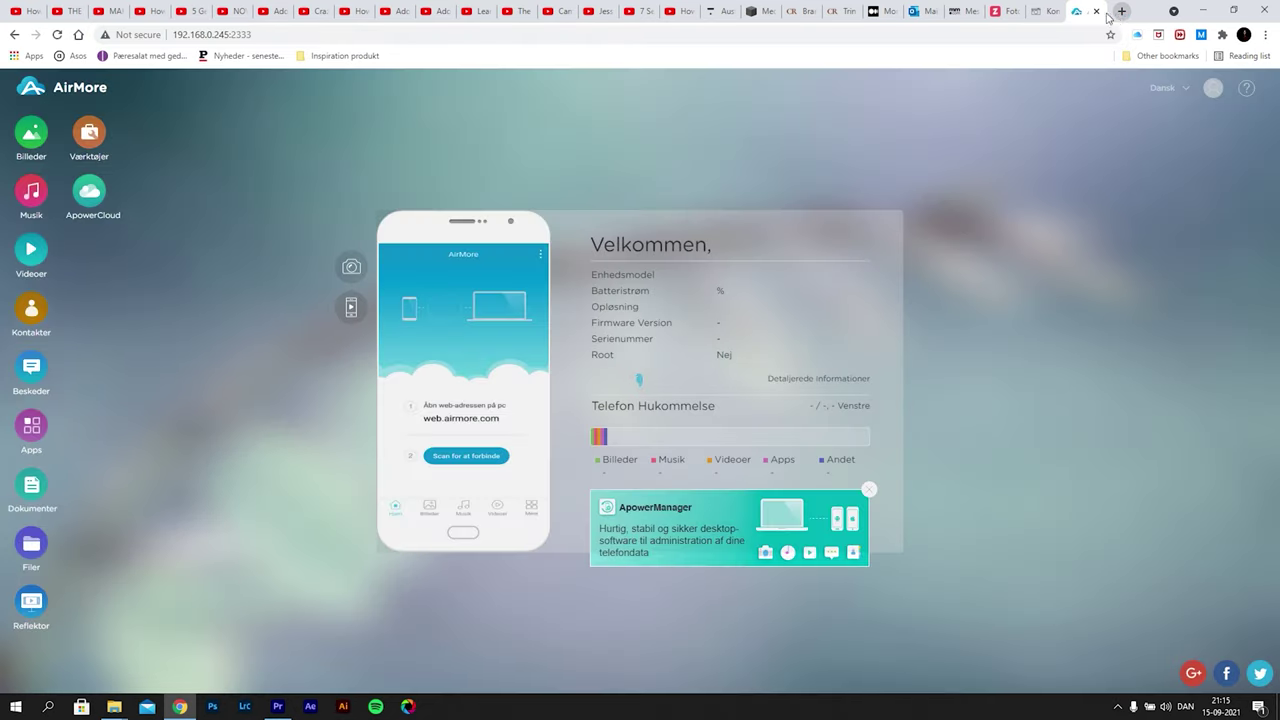
click(31, 250)
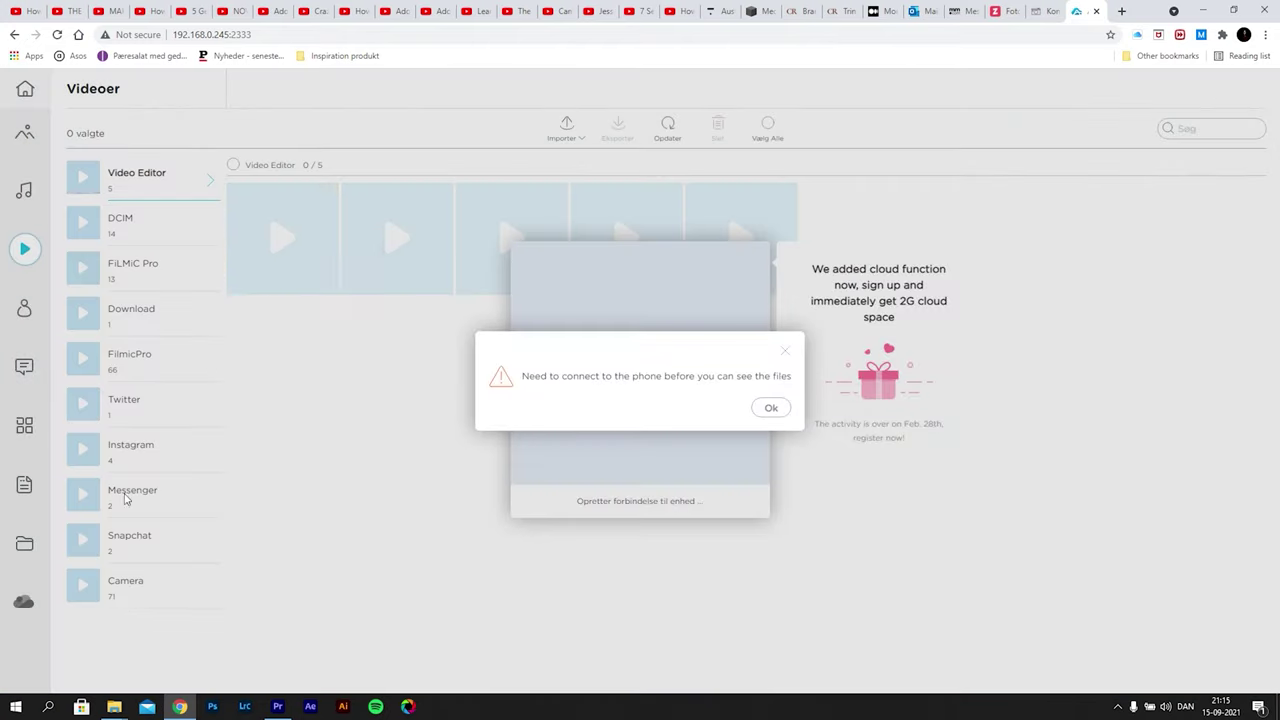
click(771, 408)
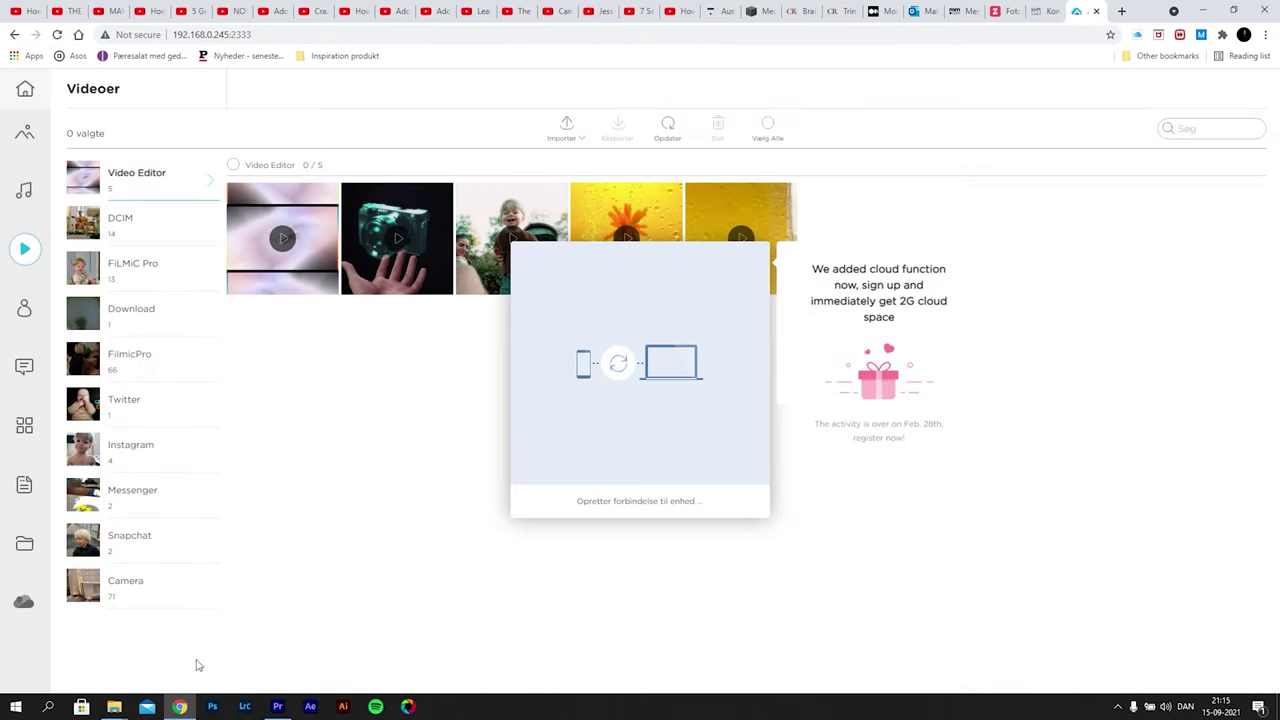
Transfer the exported reel from the reel2 folder to the phone's Video Editor album in AirMore
mouse_move(116, 705)
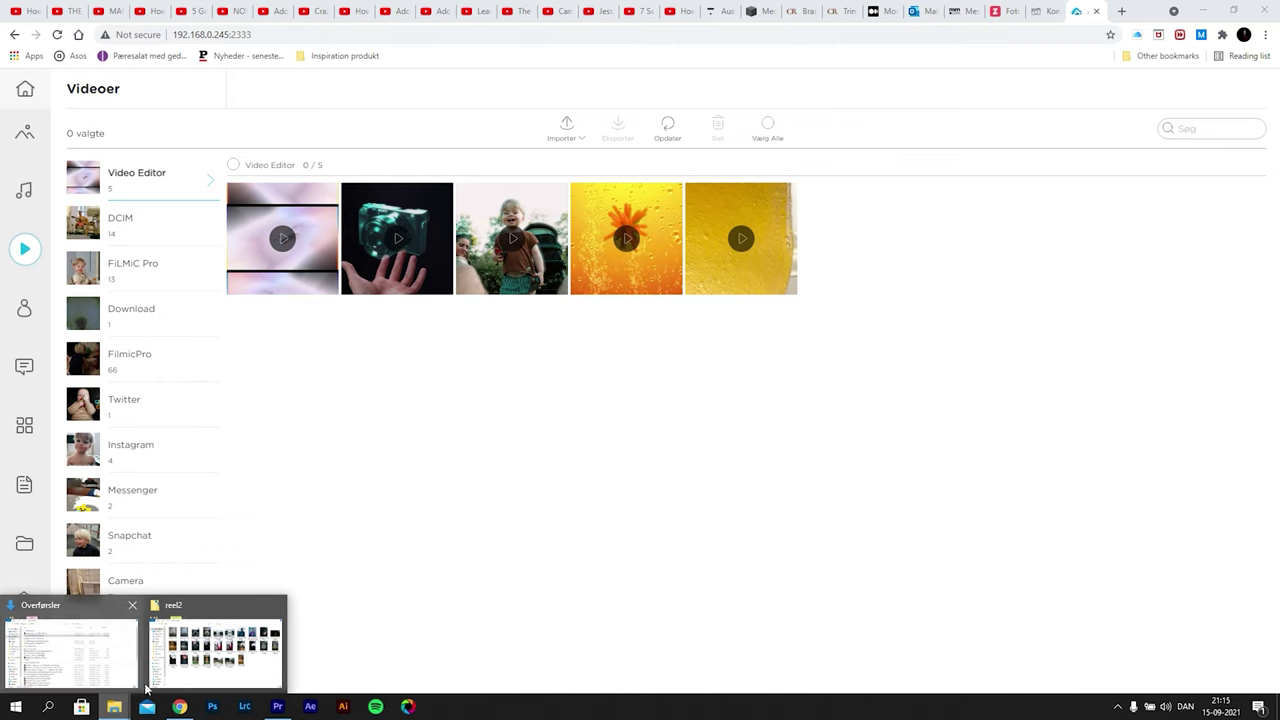
click(215, 650)
drag(914, 372, 303, 394)
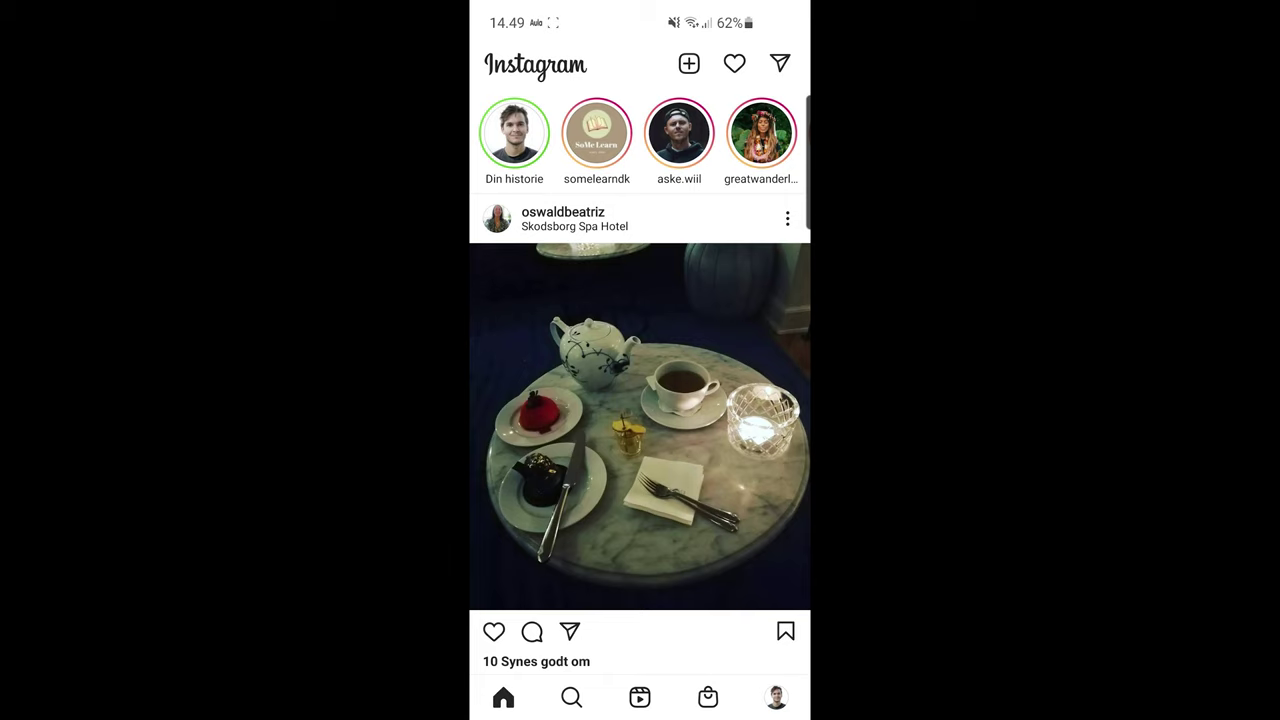
Create a new reel in Instagram on the phone and add the full exported video from the gallery
click(689, 63)
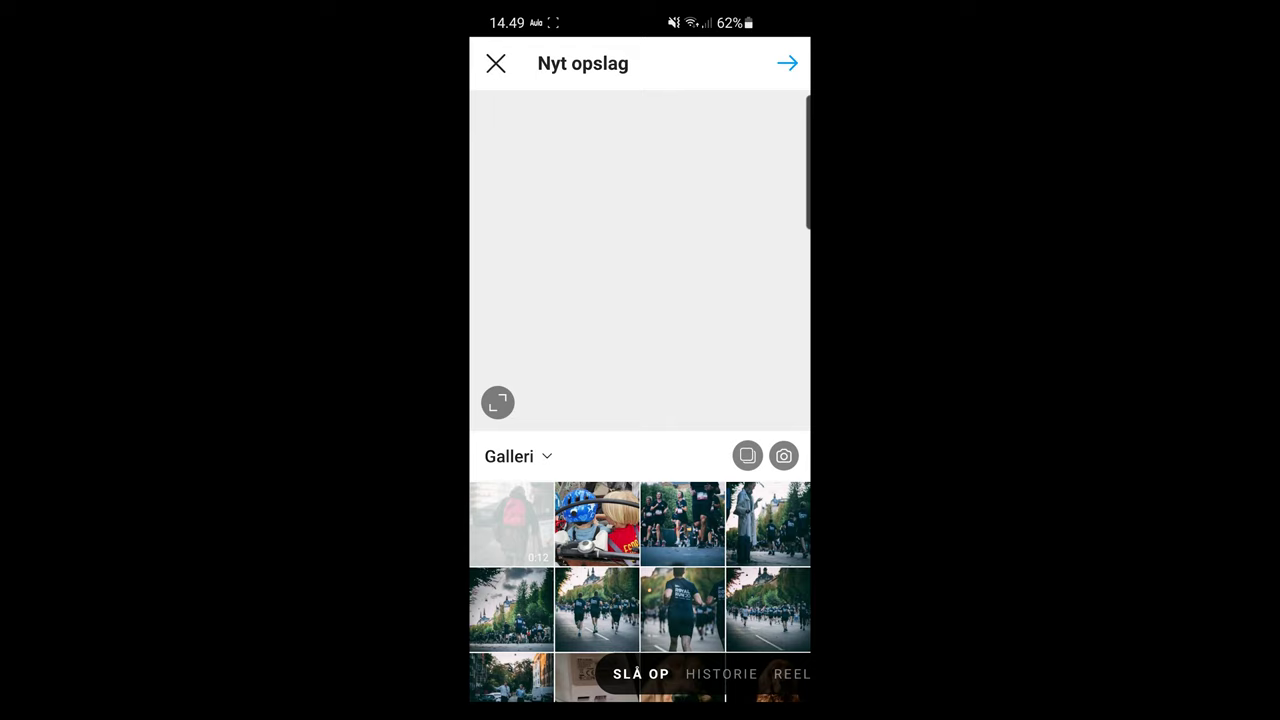
click(792, 674)
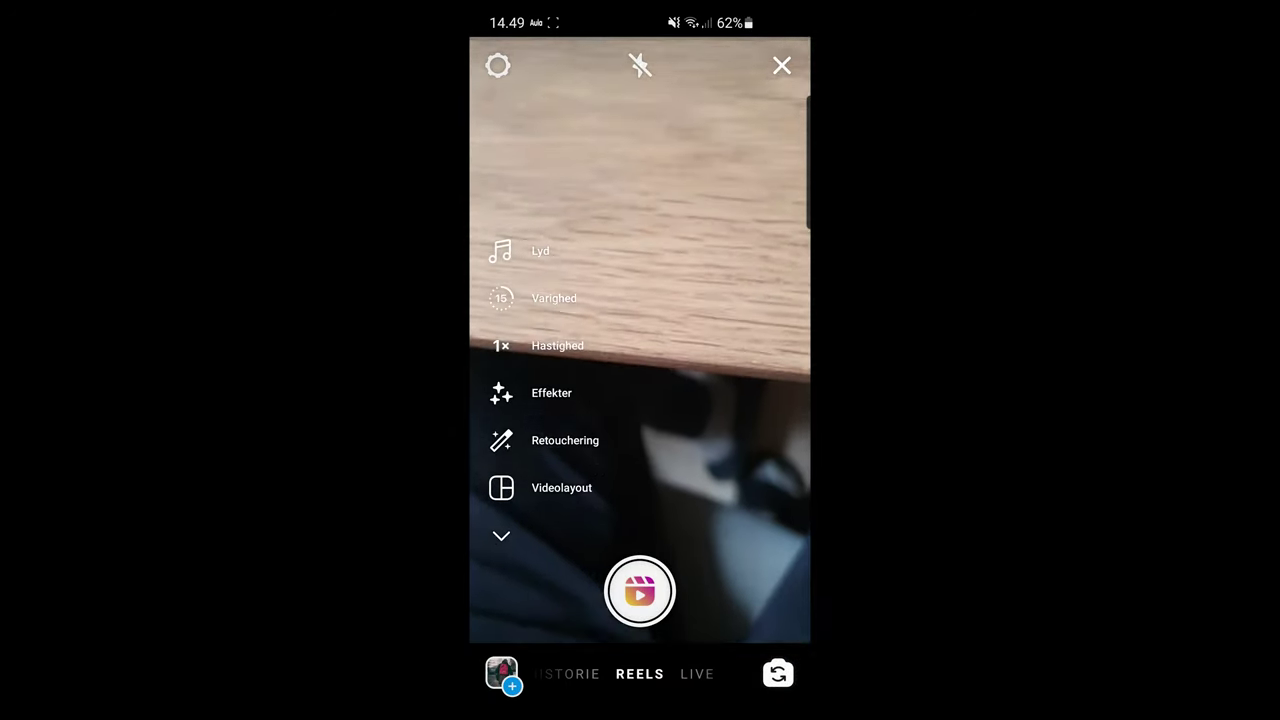
click(502, 675)
click(527, 189)
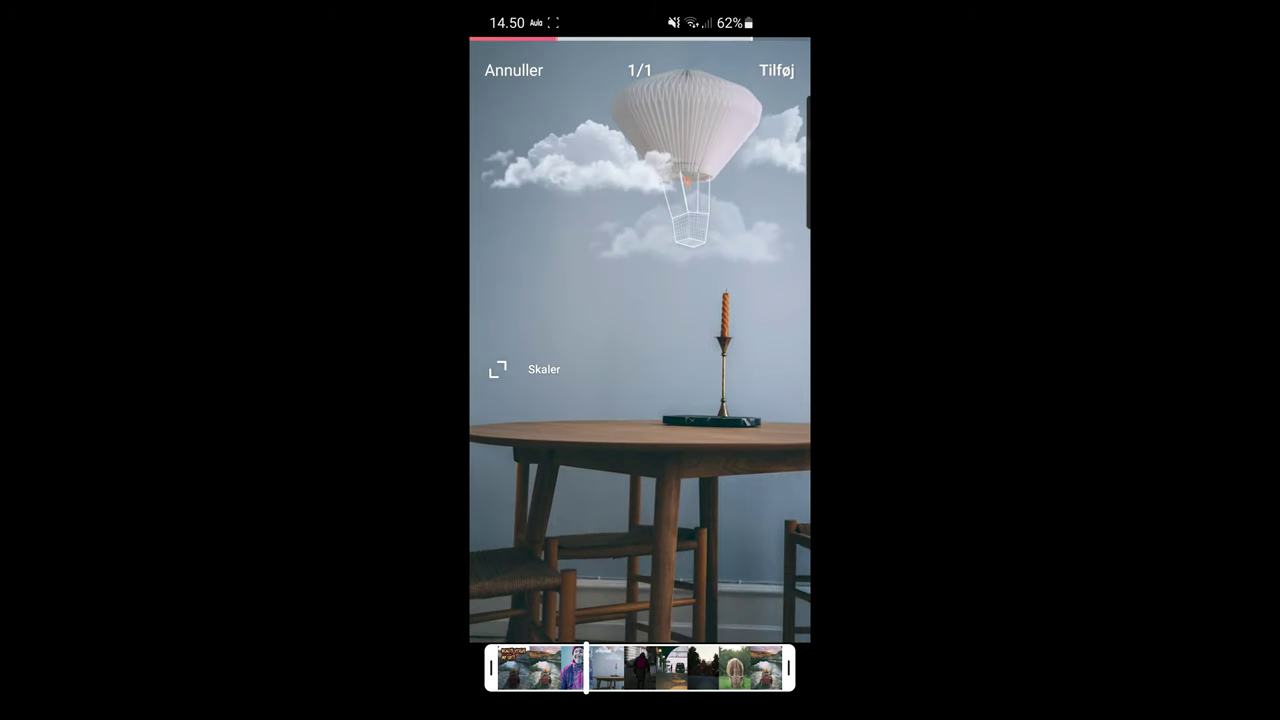
click(777, 71)
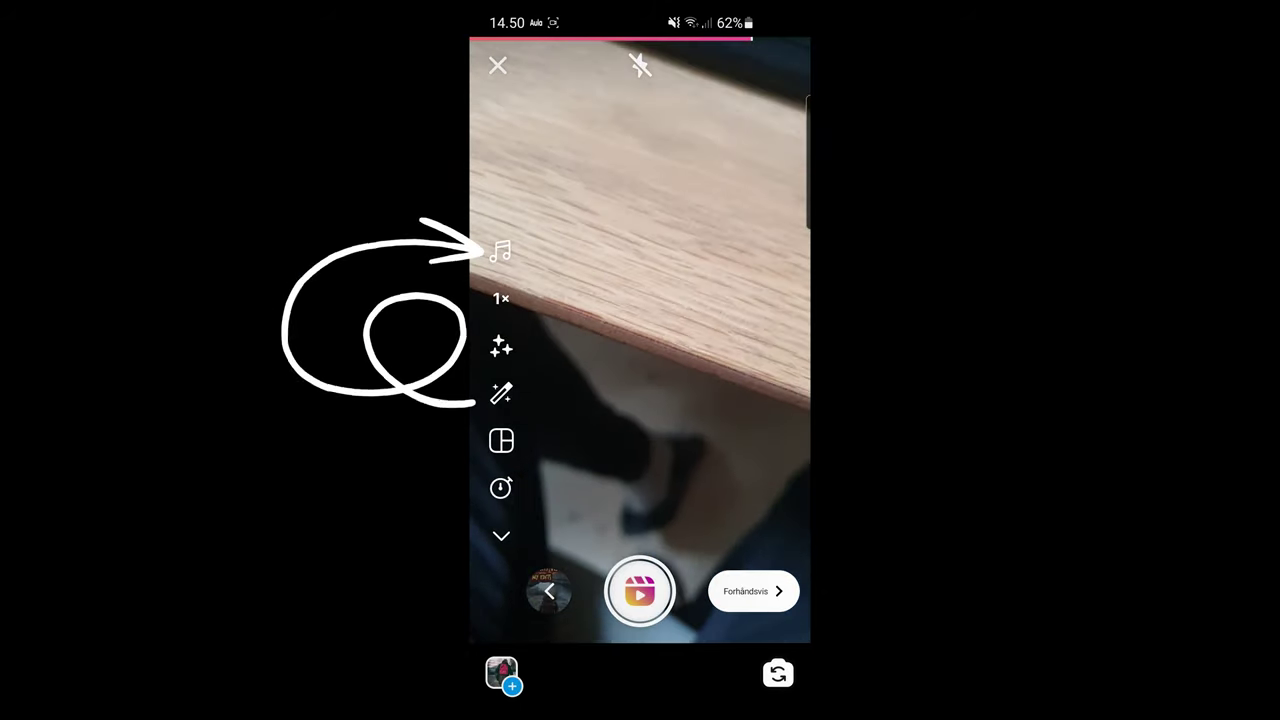
Choose the second track in the saved music, an original audio, as the reel's sound
click(500, 251)
click(640, 147)
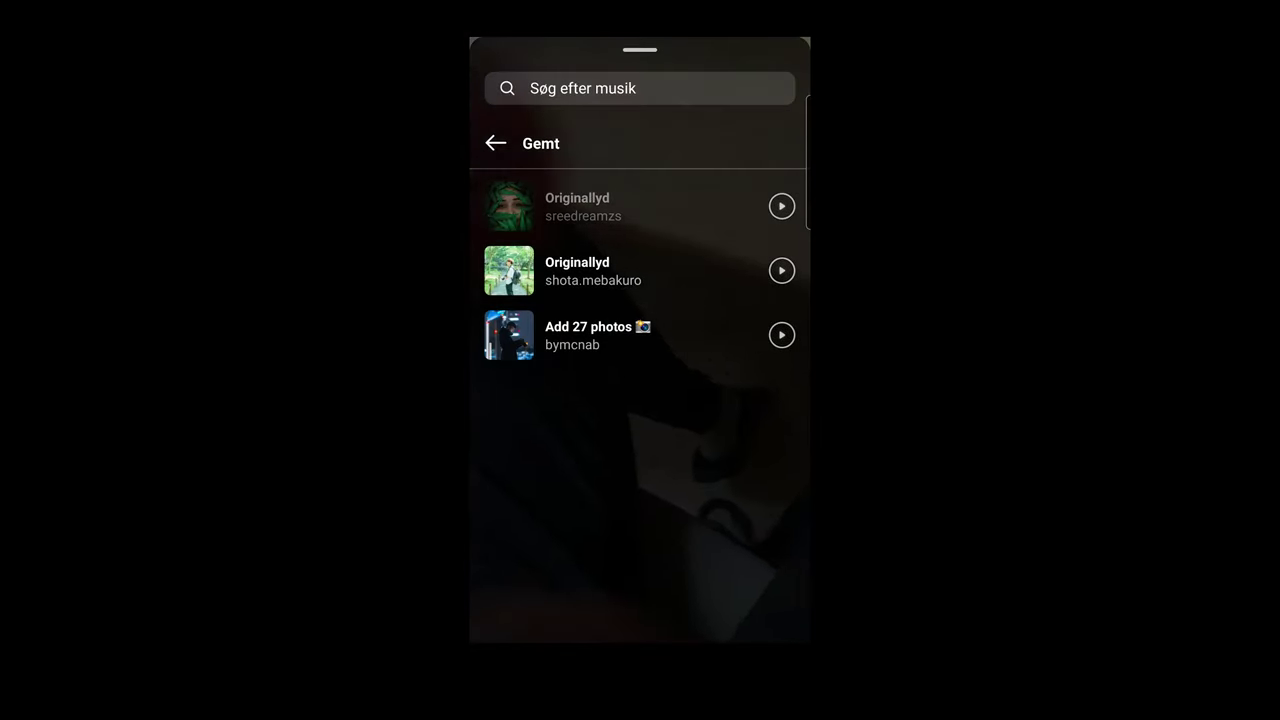
click(590, 270)
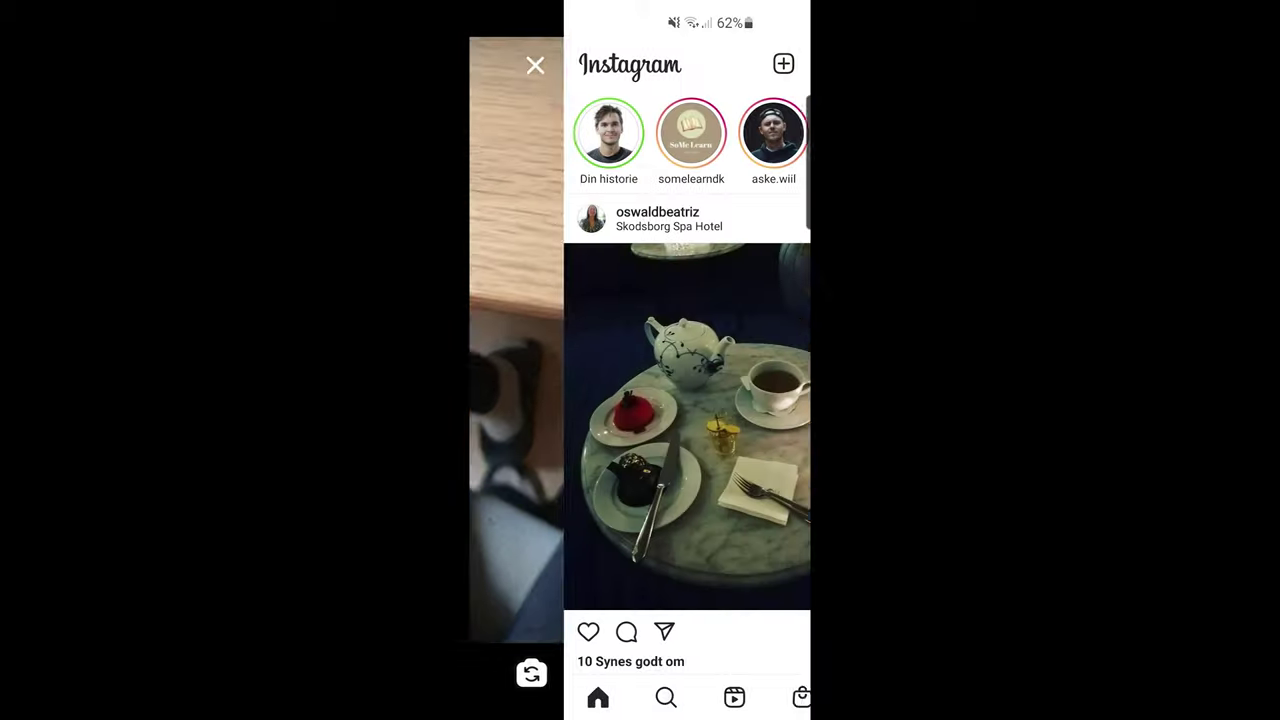
Open the profile's reels and play the published "Reality versus my edits" reel
click(776, 697)
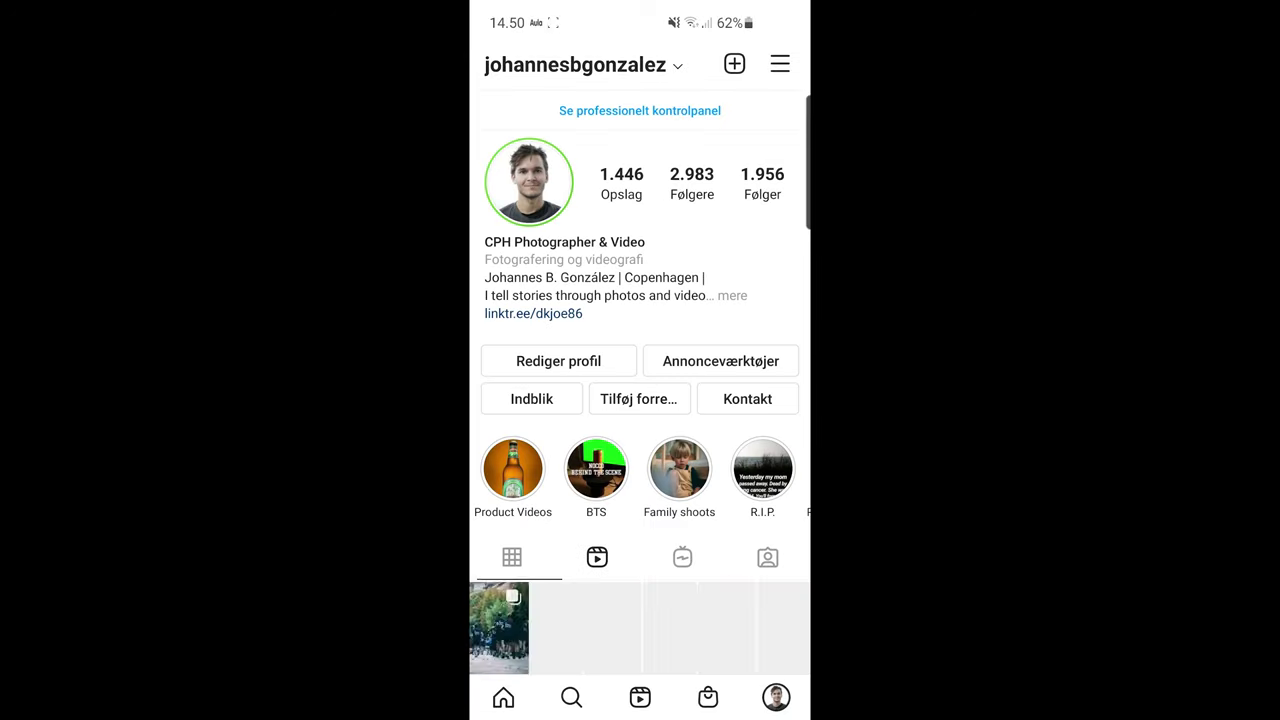
scroll(640, 400, down, 2)
click(528, 490)
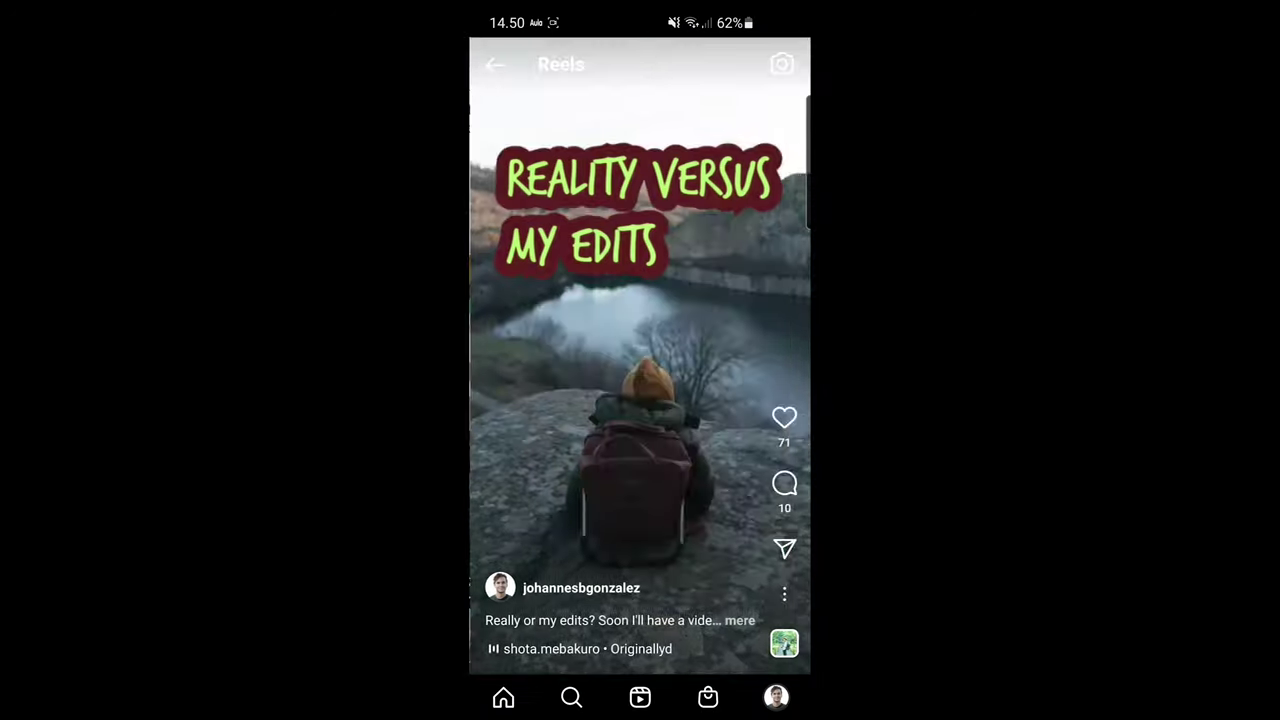